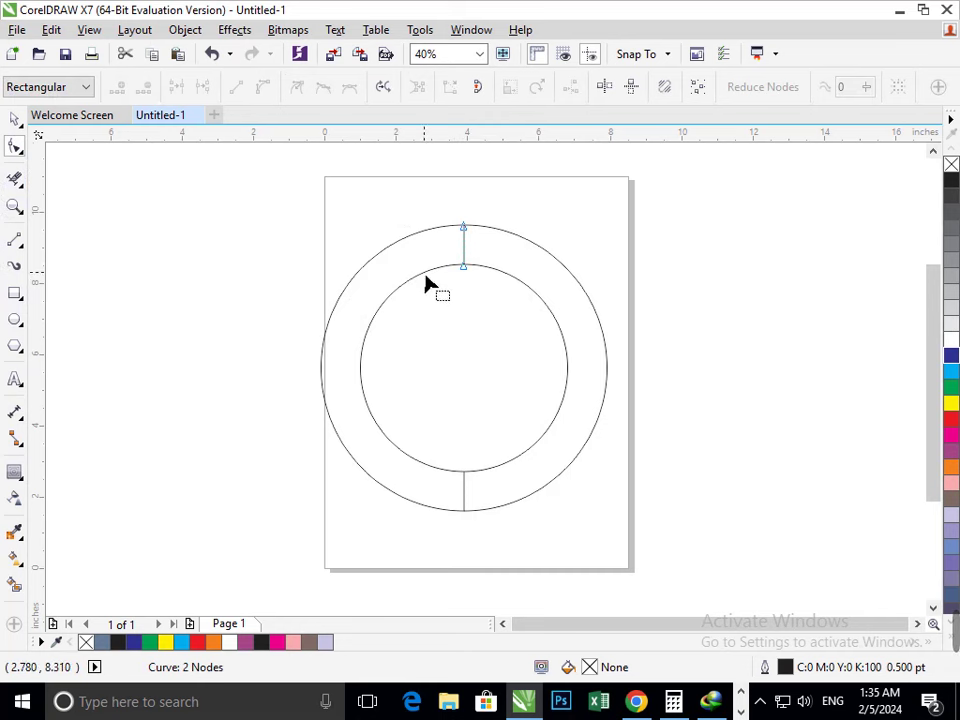
{"action": "left_click", "coordinate": [457, 272]}
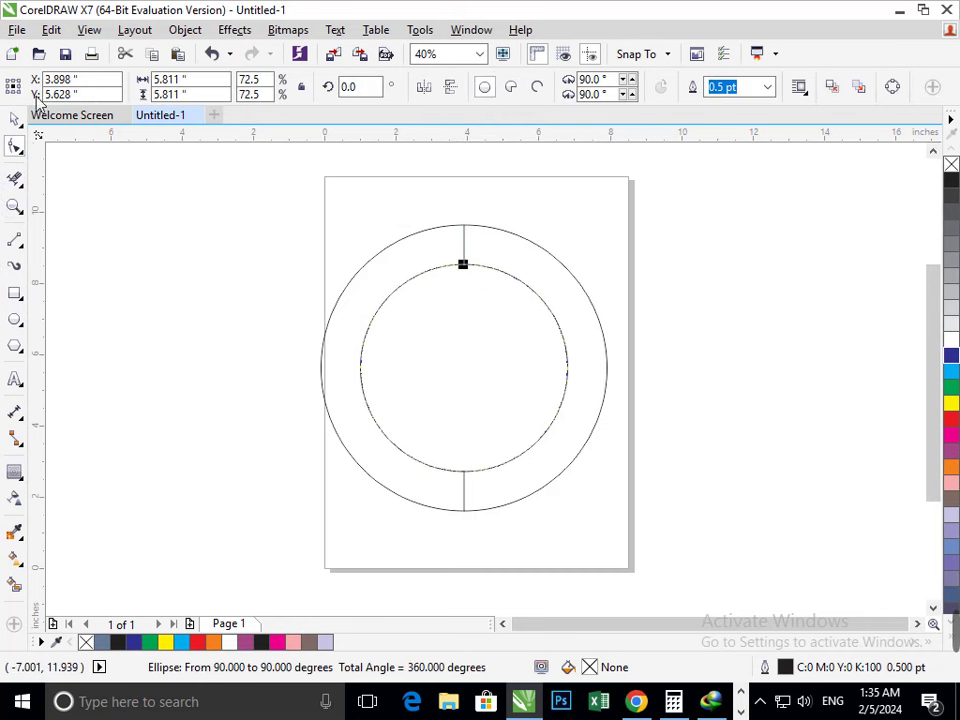
{"action": "left_click", "coordinate": [14, 117]}
{"action": "left_click", "coordinate": [352, 384]}
{"action": "left_click_drag", "start_coordinate": [361, 376], "coordinate": [342, 394]}
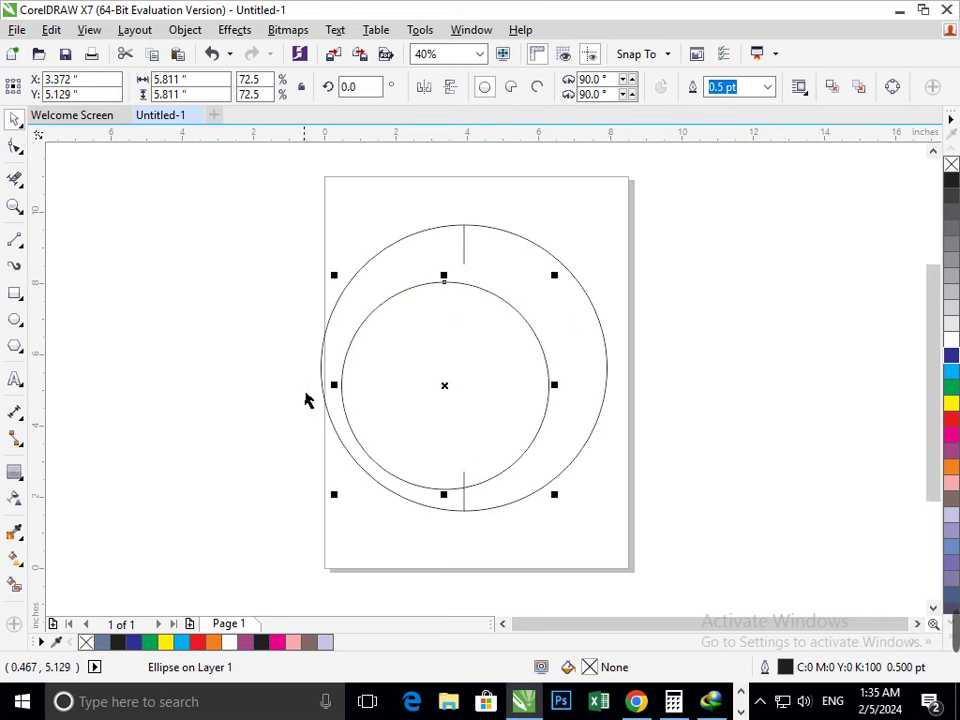
{"action": "key", "text": "ctrl+z"}
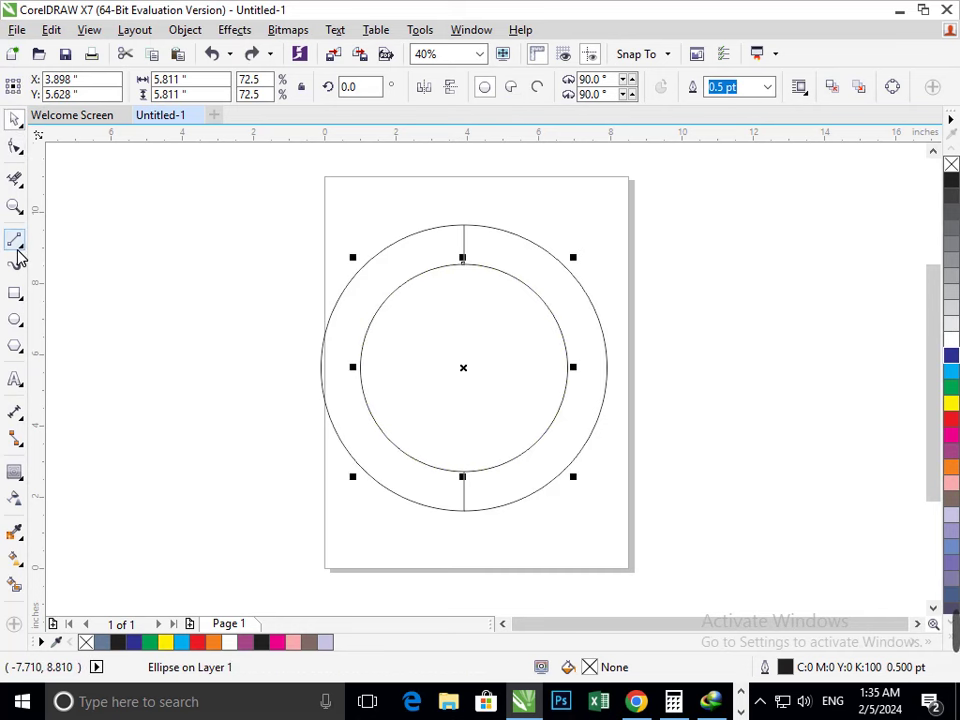
Draw a narrow rectangle over the ring's top dividing line and delete the virtual segments inside it to cut a top gap.
{"action": "left_click", "coordinate": [14, 292]}
{"action": "mouse_move", "coordinate": [453, 214]}
{"action": "left_mouse_down"}
{"action": "mouse_move", "coordinate": [480, 306]}
{"action": "mouse_move", "coordinate": [475, 294]}
{"action": "left_mouse_up"}
{"action": "left_click", "coordinate": [14, 178]}
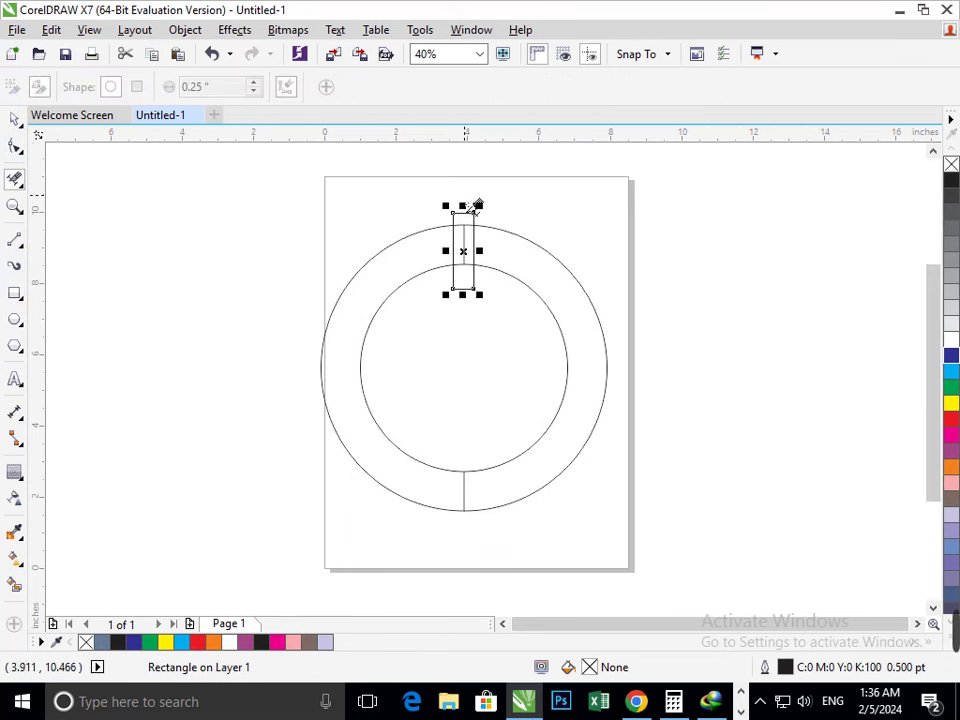
{"action": "left_click_drag", "start_coordinate": [465, 197], "coordinate": [466, 341]}
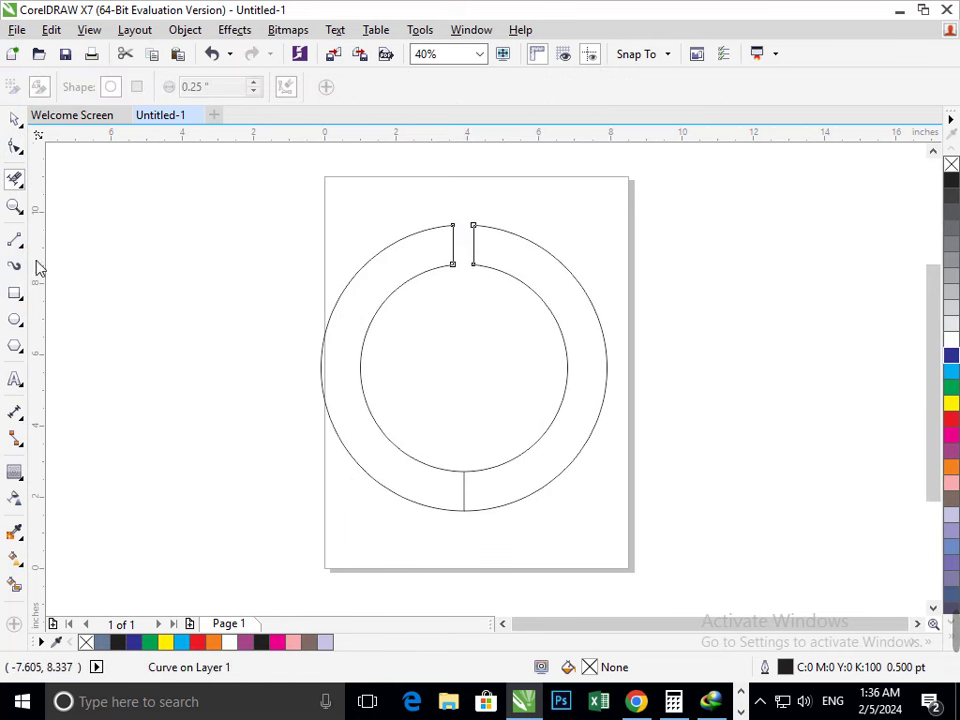
Draw a rectangle about 0.578 by 9.073 inches through both rings and delete the segments inside and below the ring's bottom to cut a gap.
{"action": "left_click", "coordinate": [14, 292]}
{"action": "mouse_move", "coordinate": [452, 223]}
{"action": "left_mouse_down"}
{"action": "mouse_move", "coordinate": [473, 263]}
{"action": "mouse_move", "coordinate": [474, 553]}
{"action": "left_mouse_up"}
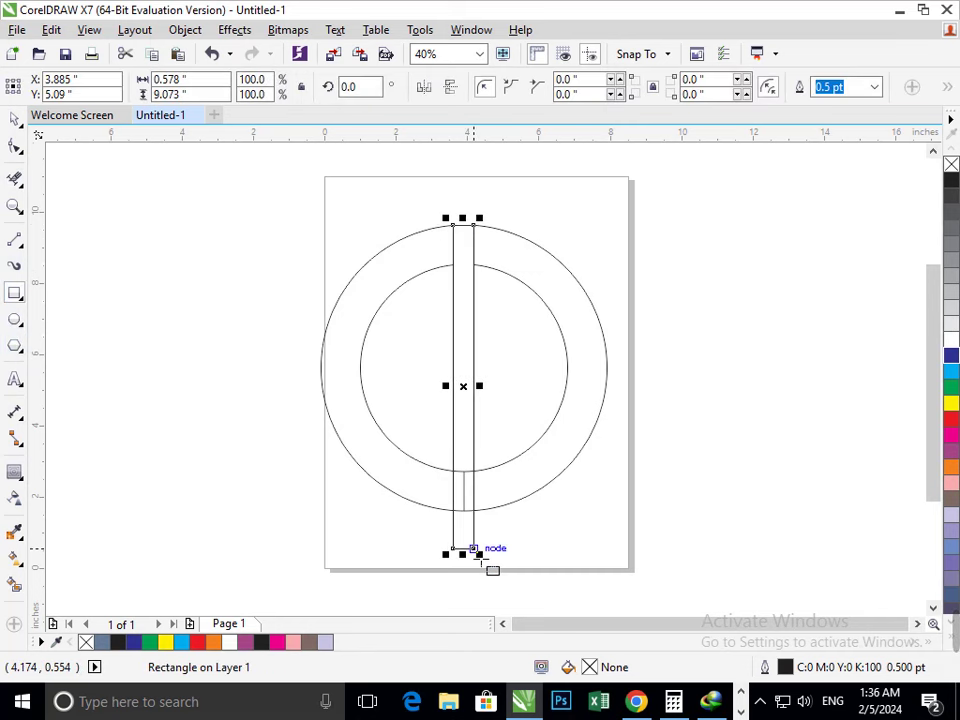
{"action": "left_click", "coordinate": [15, 179]}
{"action": "left_click", "coordinate": [457, 452]}
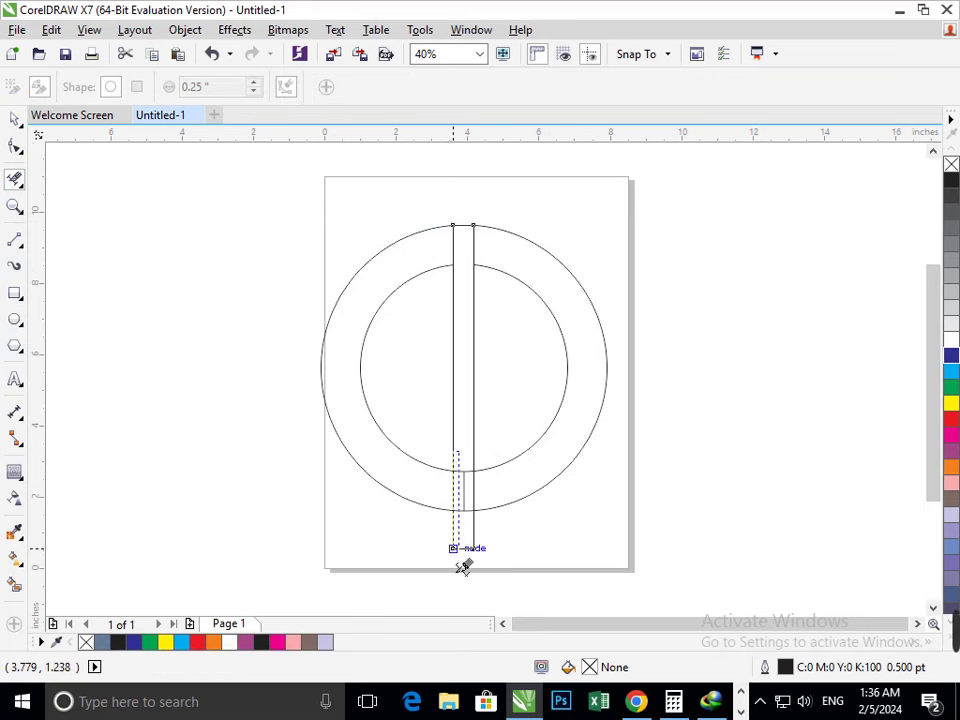
{"action": "left_click", "coordinate": [459, 564]}
{"action": "key", "text": "ctrl+z"}
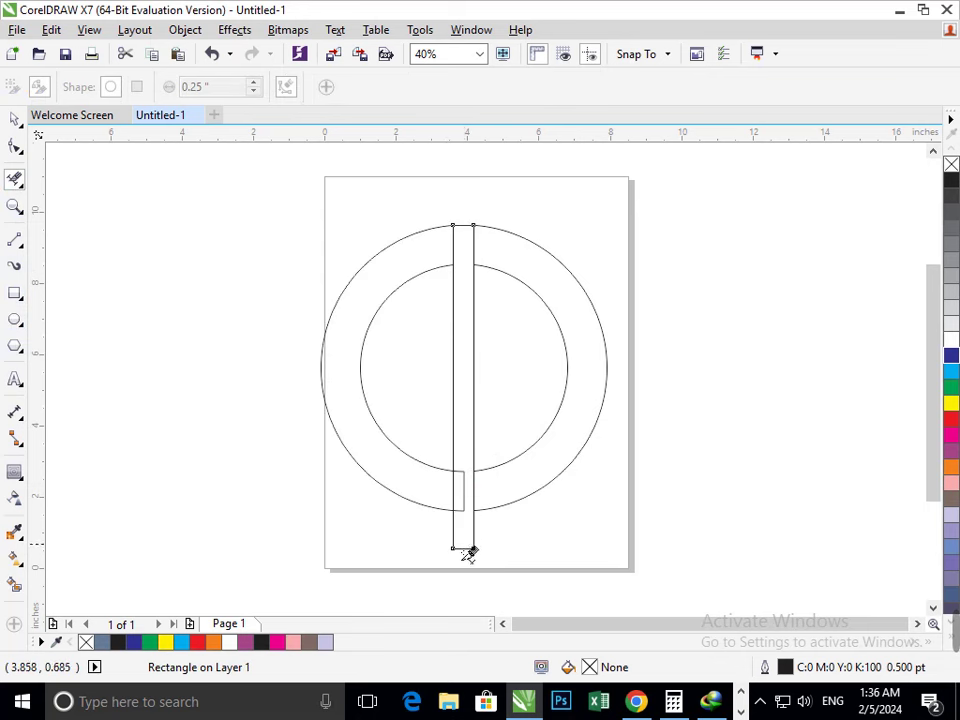
{"action": "left_click", "coordinate": [465, 481]}
{"action": "left_click", "coordinate": [463, 547]}
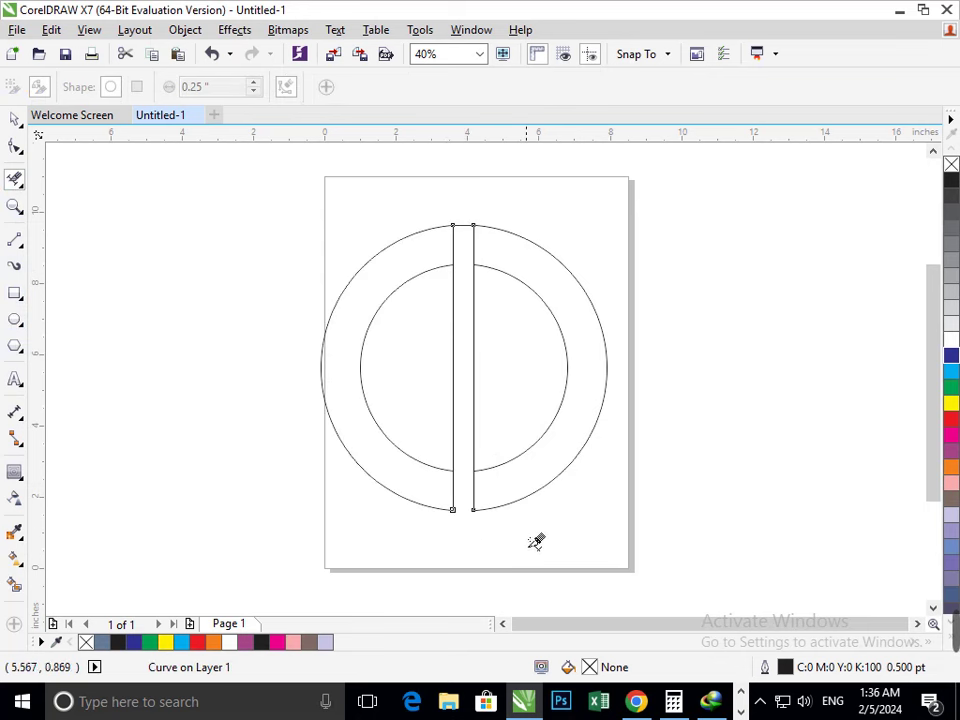
Delete the rectangle's leftover sides inside the inner circle and its top edge, leaving two separate half rings.
{"action": "left_click", "coordinate": [452, 418]}
{"action": "left_click", "coordinate": [470, 330]}
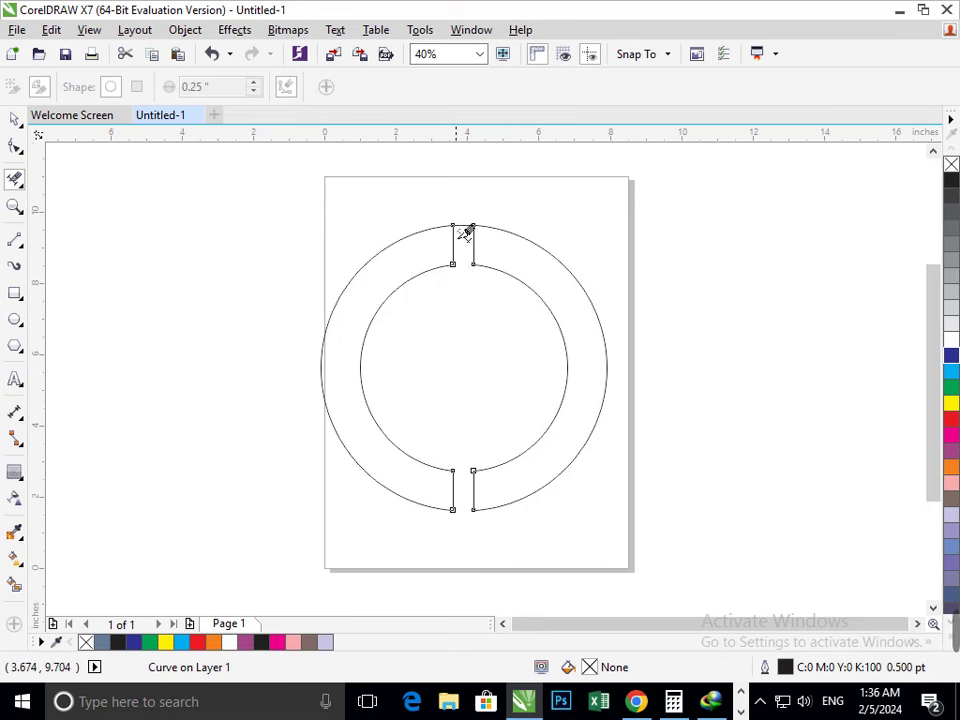
{"action": "left_click", "coordinate": [15, 118]}
{"action": "left_click", "coordinate": [135, 360]}
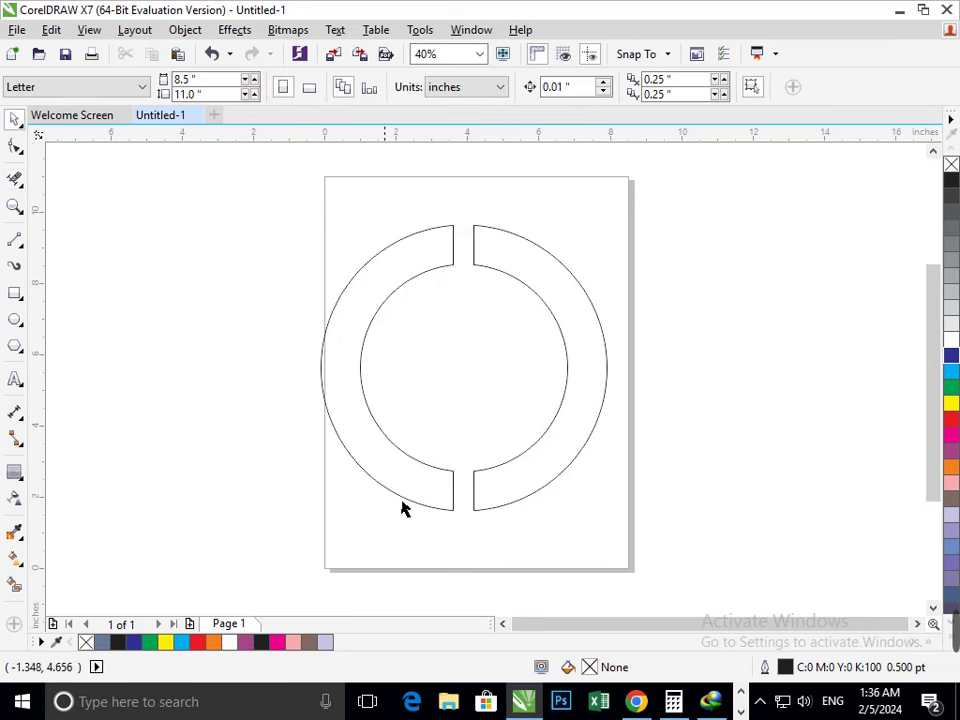
Pull the lower end of the top gap's left edge up and away from the left inner arc's end.
{"action": "left_click", "coordinate": [452, 272]}
{"action": "left_click_drag", "start_coordinate": [452, 269], "coordinate": [443, 210]}
{"action": "left_click", "coordinate": [452, 264]}
{"action": "left_click", "coordinate": [453, 269]}
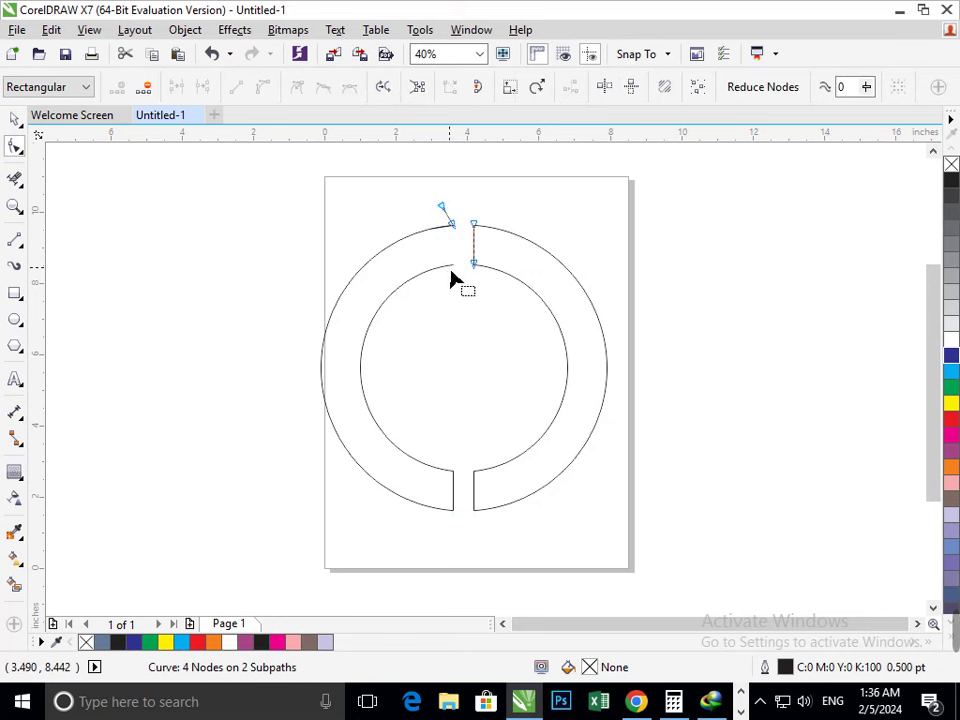
{"action": "left_click", "coordinate": [453, 267]}
{"action": "left_click_drag", "start_coordinate": [453, 266], "coordinate": [433, 243]}
{"action": "key", "text": "ctrl+z"}
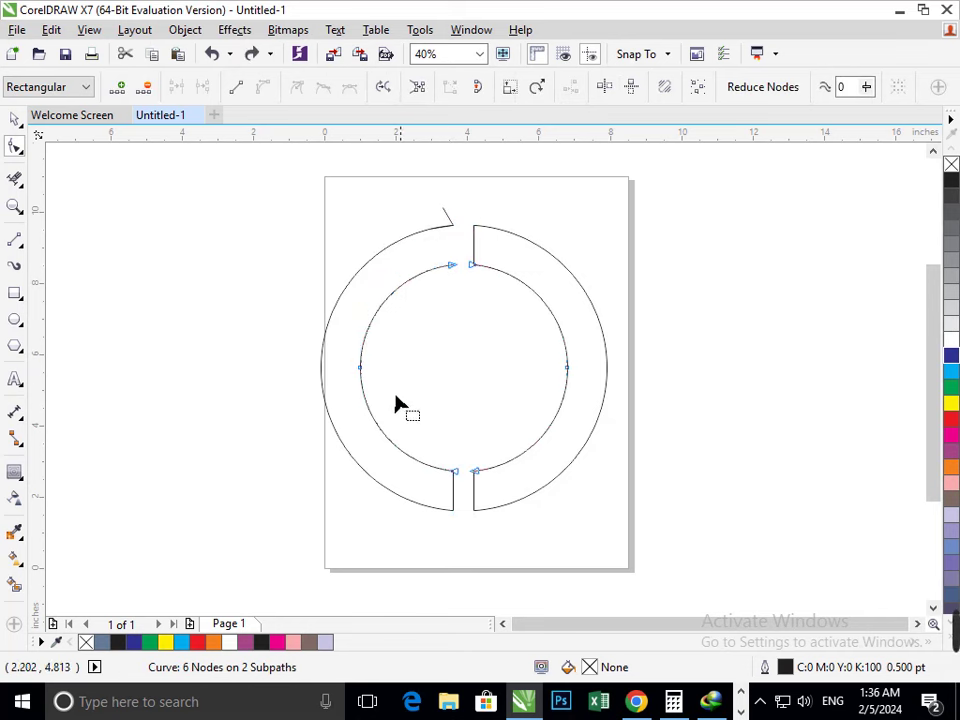
Delete the left inner arc's middle node and move the arc's upper end onto the outer arc's upper end.
{"action": "left_click_drag", "start_coordinate": [396, 395], "coordinate": [319, 353]}
{"action": "key", "text": "Delete"}
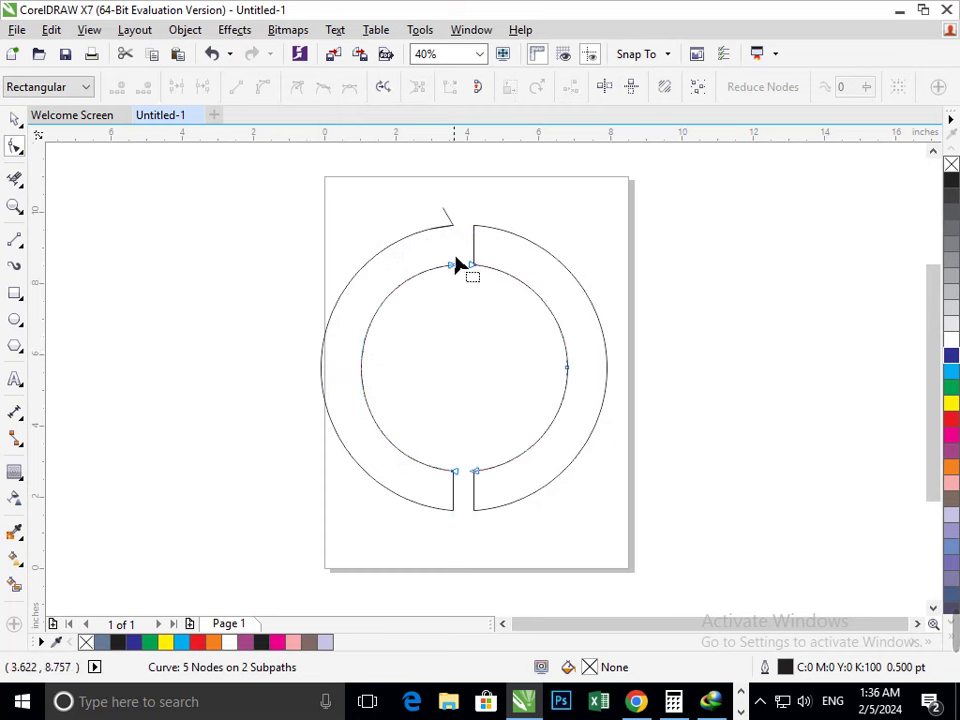
{"action": "left_click_drag", "start_coordinate": [451, 269], "coordinate": [452, 227]}
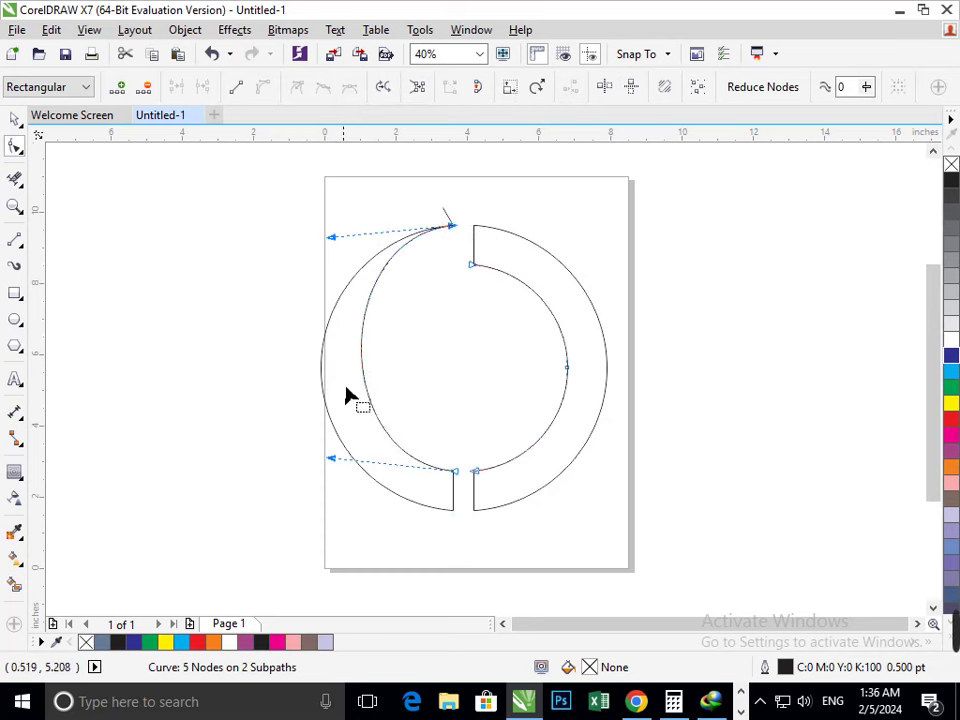
{"action": "mouse_move", "coordinate": [367, 385]}
{"action": "left_mouse_down"}
{"action": "mouse_move", "coordinate": [354, 394]}
{"action": "mouse_move", "coordinate": [360, 376]}
{"action": "mouse_move", "coordinate": [385, 372]}
{"action": "mouse_move", "coordinate": [343, 398]}
{"action": "mouse_move", "coordinate": [394, 366]}
{"action": "mouse_move", "coordinate": [362, 377]}
{"action": "left_mouse_up"}
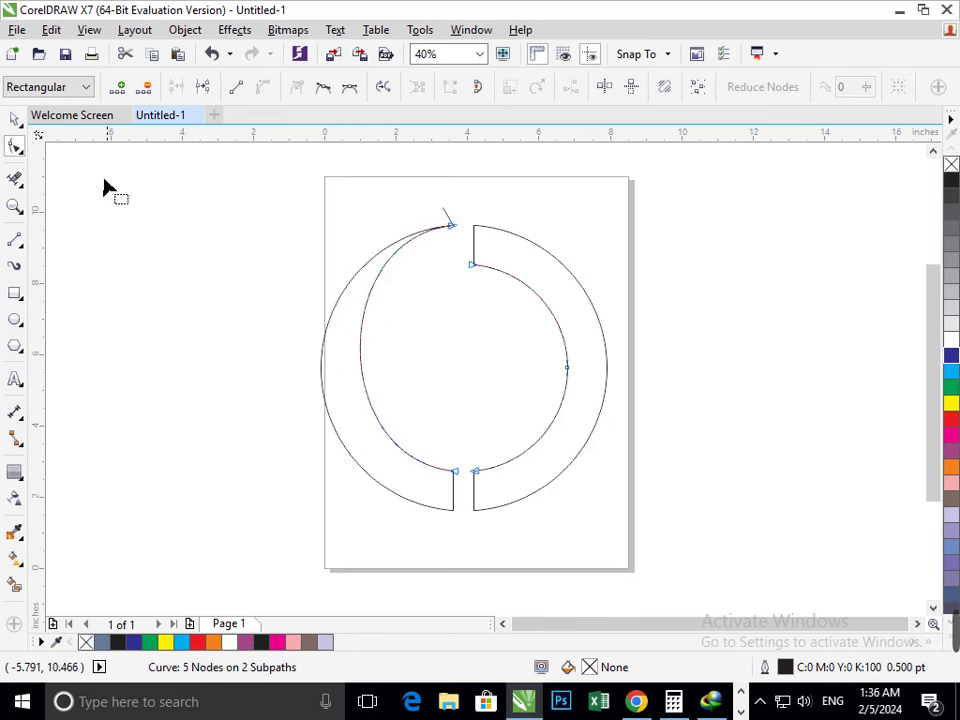
Bend the left inner arc outward toward the outer arc to slim the left half into a tapered crescent.
{"action": "left_click", "coordinate": [16, 119]}
{"action": "left_click", "coordinate": [313, 410]}
{"action": "key", "text": "F10"}
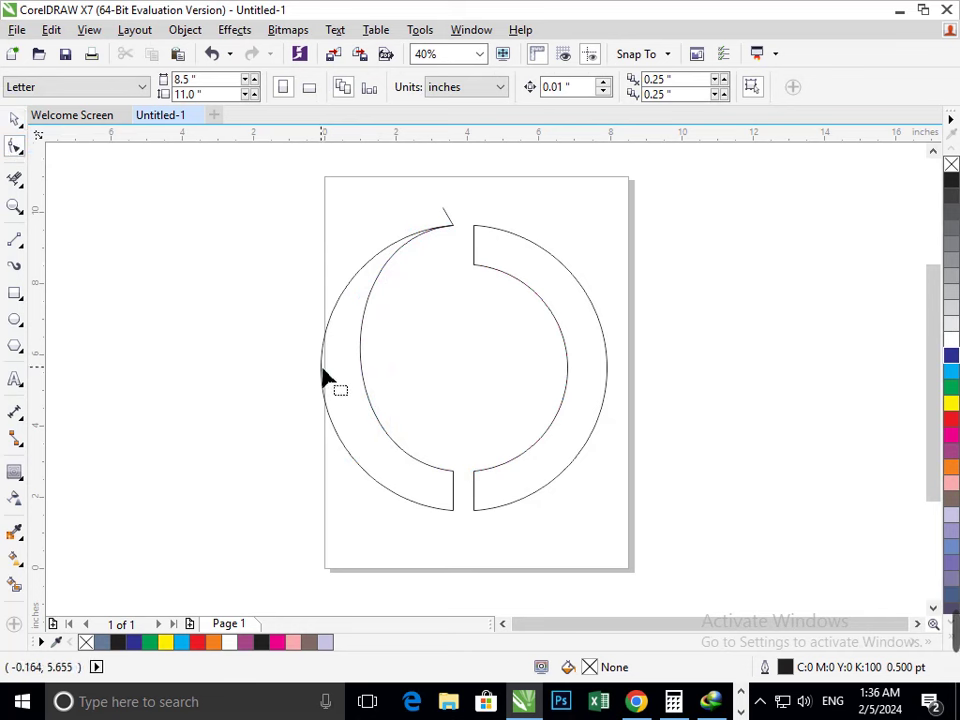
{"action": "left_click", "coordinate": [368, 402]}
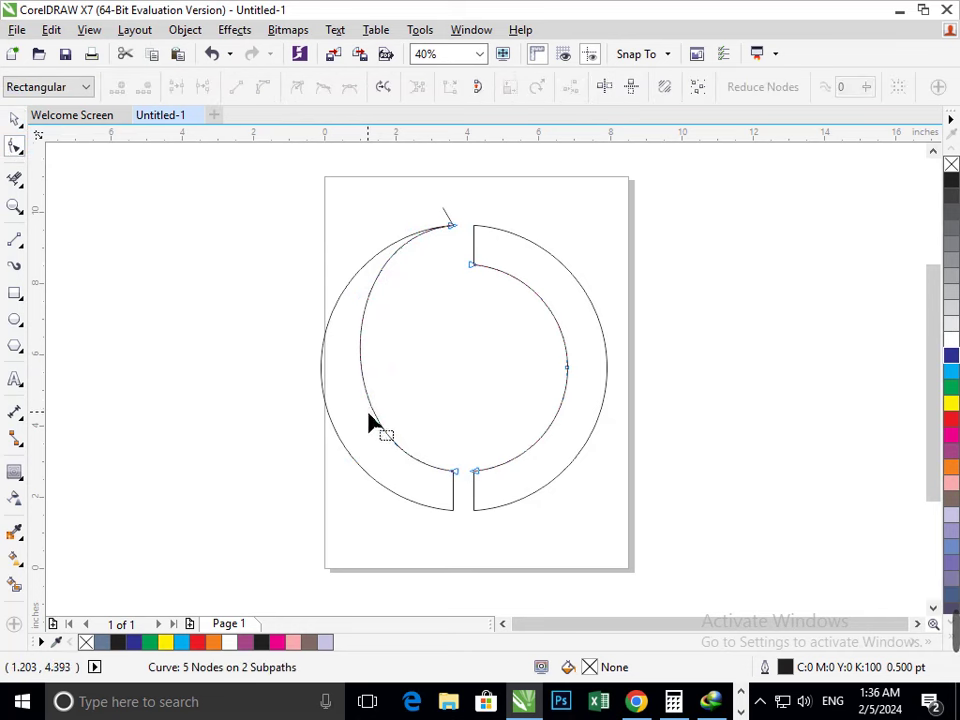
{"action": "left_click_drag", "start_coordinate": [368, 424], "coordinate": [313, 419]}
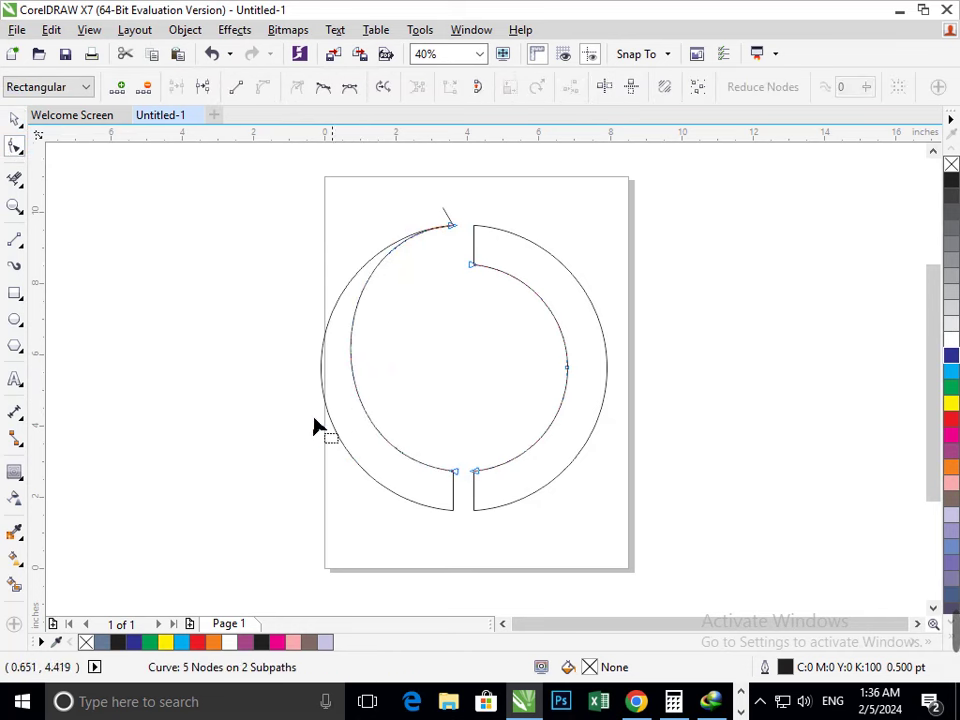
{"action": "left_click", "coordinate": [20, 119]}
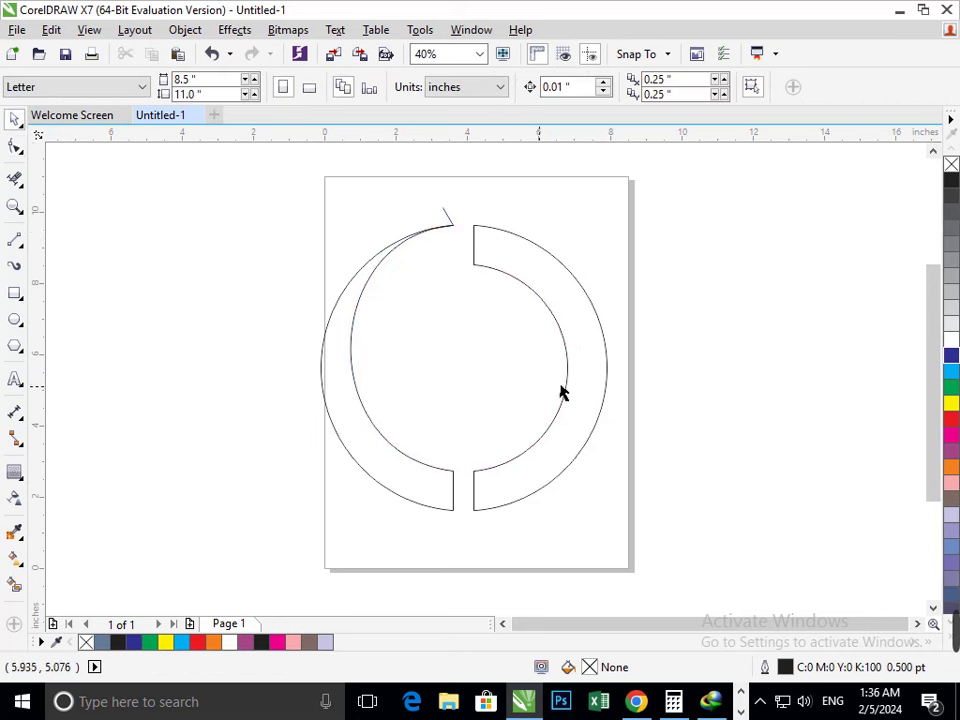
Delete the right half ring's segments and the leftover stub at the left crescent's upper tip.
{"action": "left_click_drag", "start_coordinate": [607, 368], "coordinate": [713, 366]}
{"action": "key", "text": "ctrl+z"}
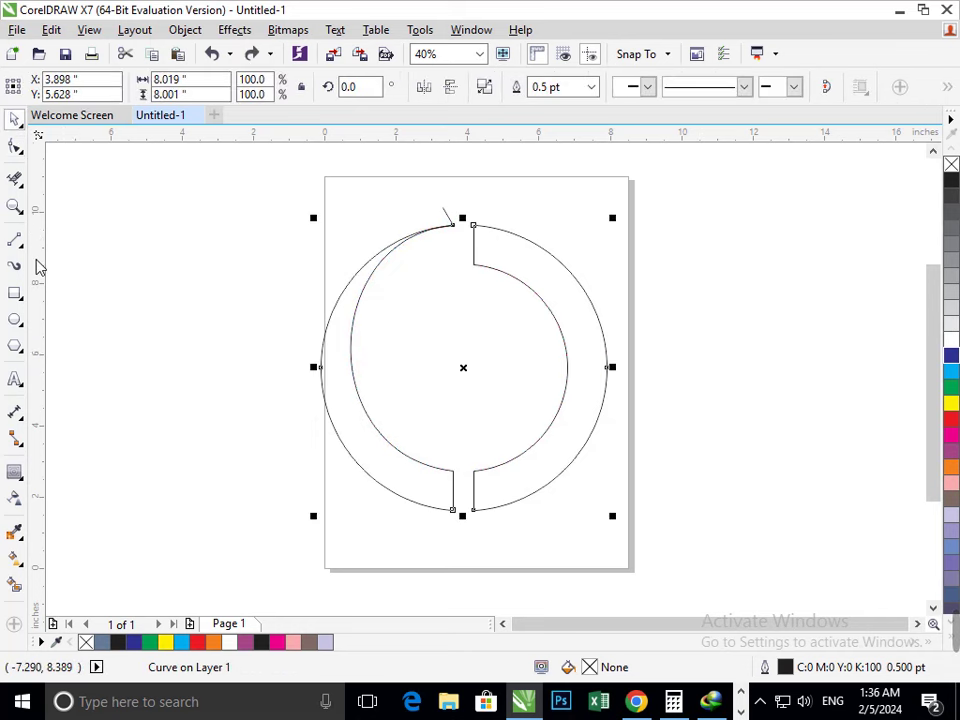
{"action": "left_click", "coordinate": [15, 178]}
{"action": "left_click_drag", "start_coordinate": [501, 227], "coordinate": [508, 512]}
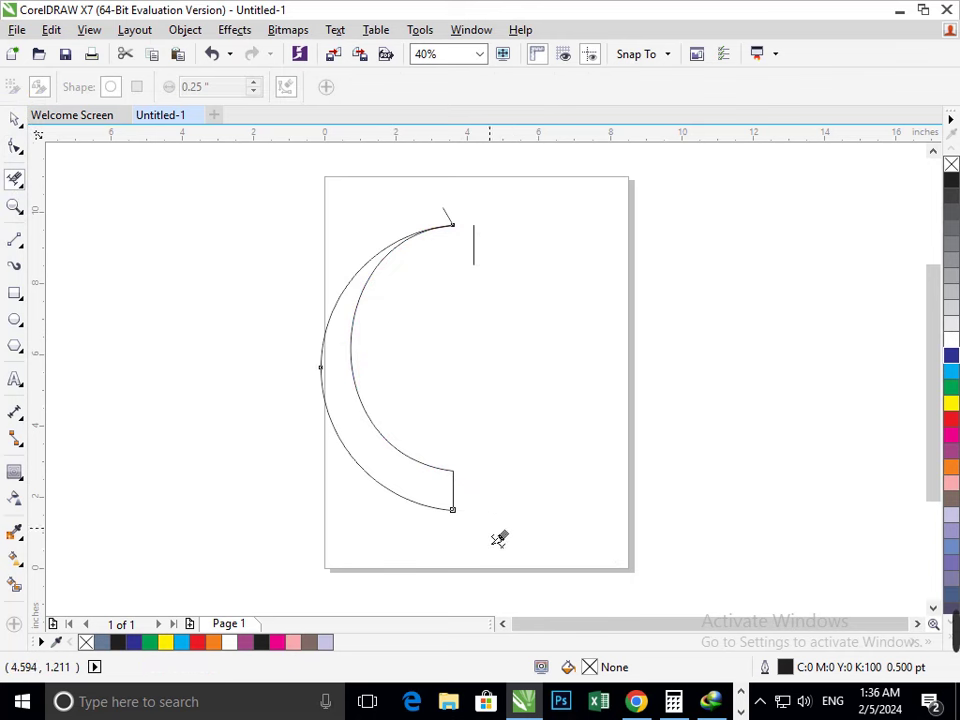
{"action": "left_click", "coordinate": [474, 242]}
{"action": "left_click", "coordinate": [448, 218]}
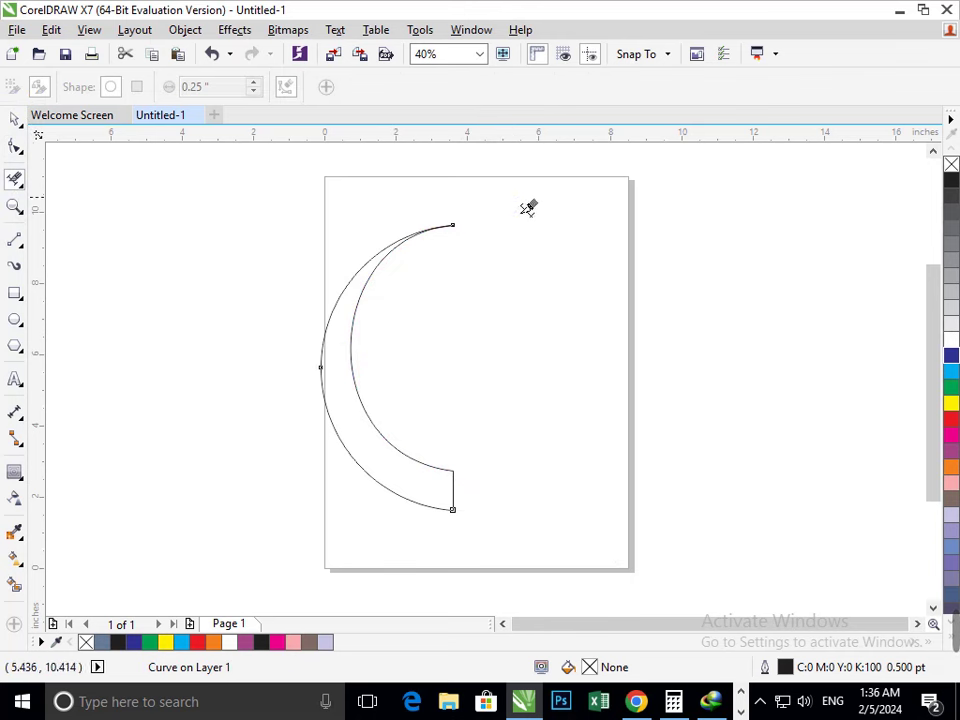
{"action": "left_click", "coordinate": [15, 118]}
Smart-fill the left crescent with the blue-grey colour and a 0.5 pt outline.
{"action": "left_click", "coordinate": [15, 585]}
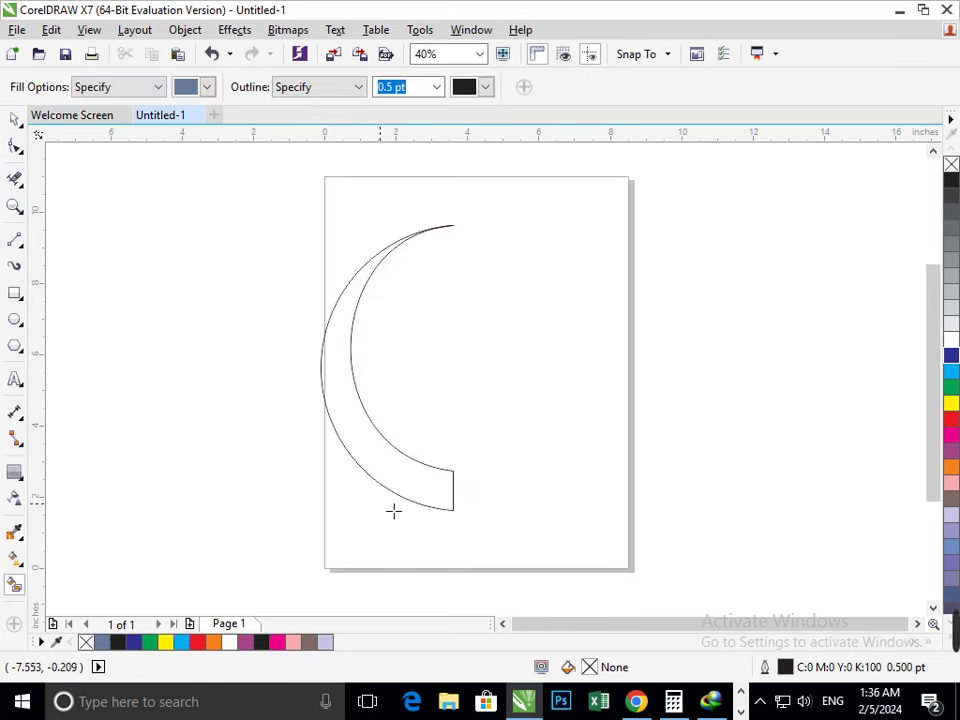
{"action": "left_click", "coordinate": [429, 489]}
{"action": "left_click", "coordinate": [15, 118]}
{"action": "left_click", "coordinate": [100, 233]}
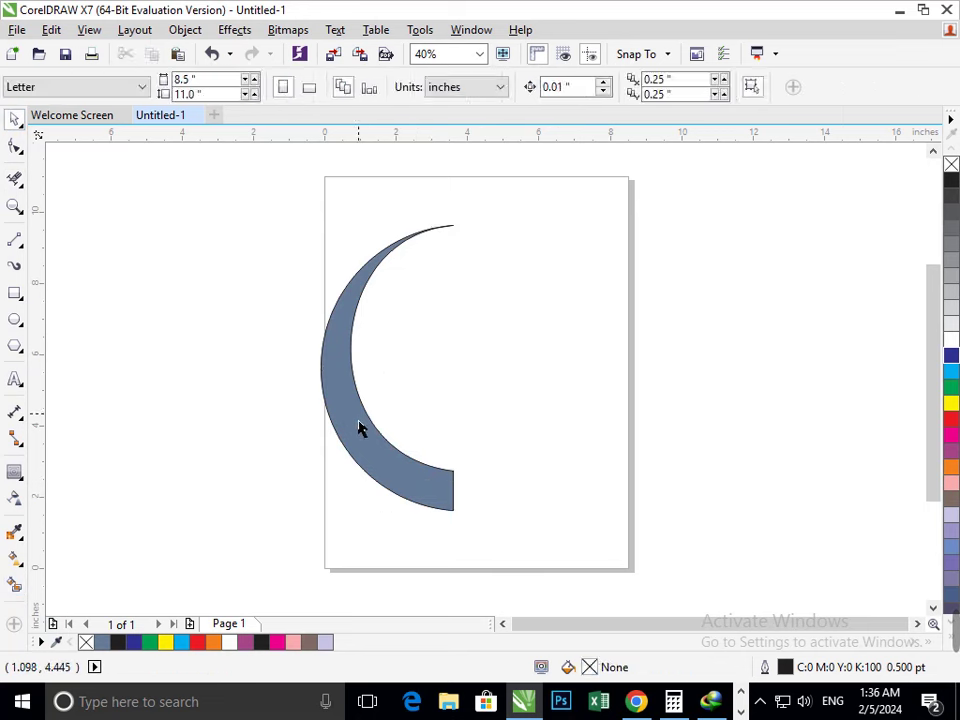
Create a copy of the filled crescent on the right side, flipped horizontally and vertically so its thick end is at the top.
{"action": "left_click", "coordinate": [376, 462]}
{"action": "left_click_drag", "start_coordinate": [315, 367], "coordinate": [604, 418]}
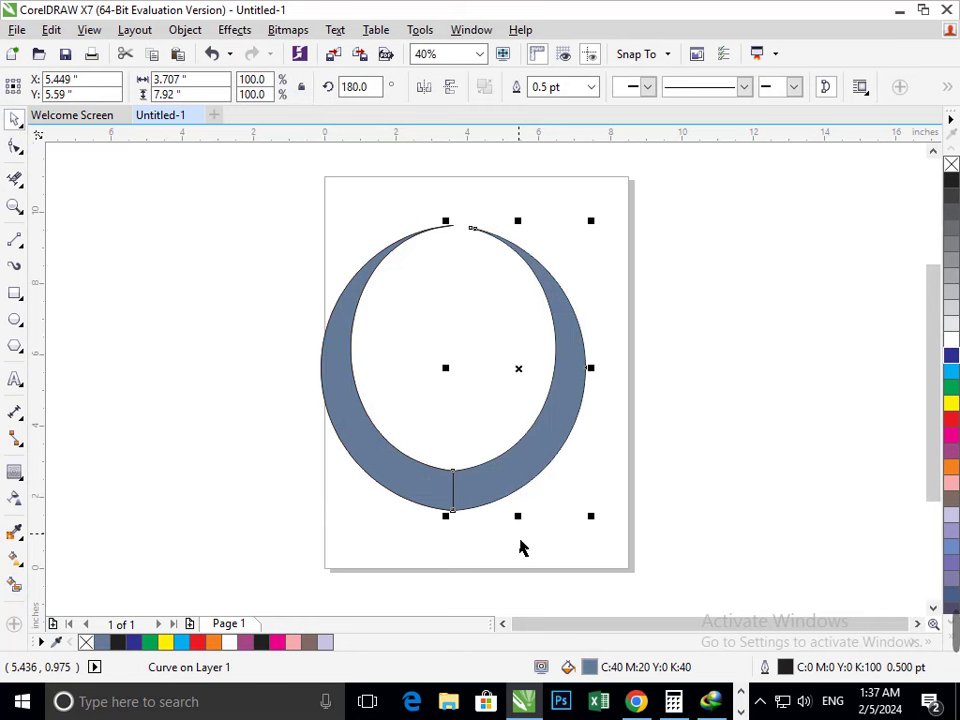
{"action": "left_click", "coordinate": [424, 88]}
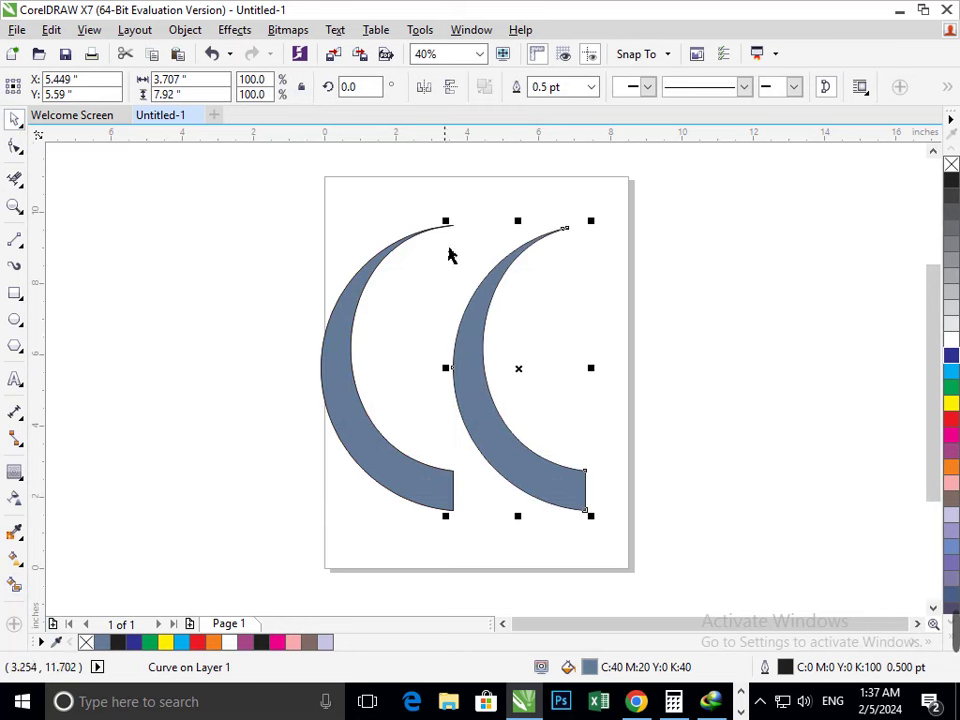
{"action": "left_click", "coordinate": [449, 88]}
{"action": "left_click", "coordinate": [424, 88]}
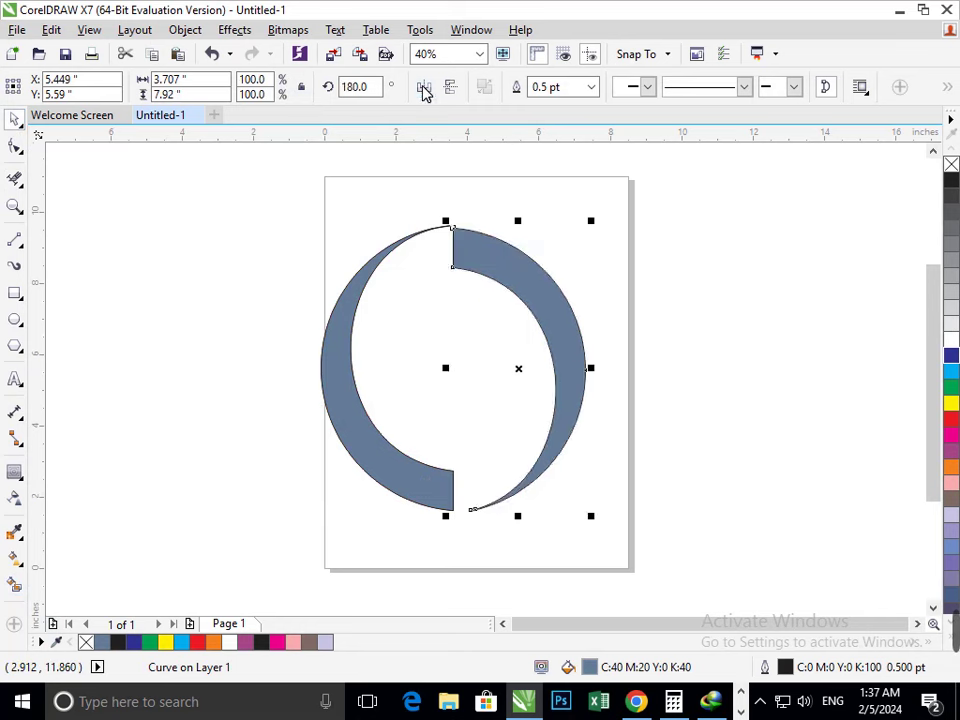
Move the right crescent closer to the left one and scale it to about 94%.
{"action": "left_click_drag", "start_coordinate": [570, 343], "coordinate": [554, 405]}
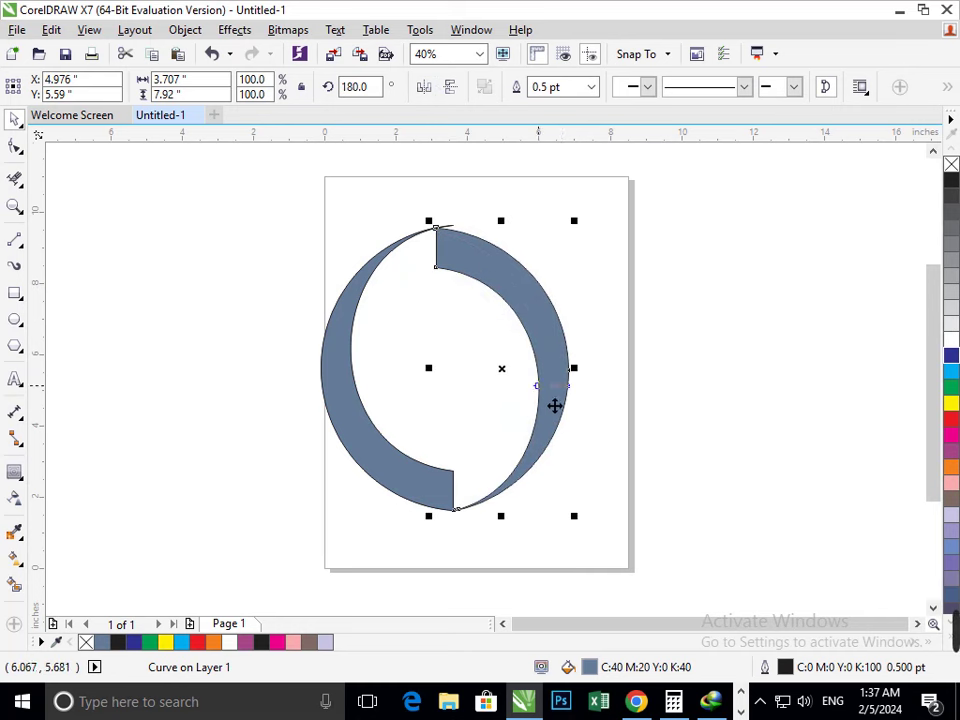
{"action": "left_click_drag", "start_coordinate": [443, 532], "coordinate": [469, 549]}
{"action": "left_click", "coordinate": [537, 570]}
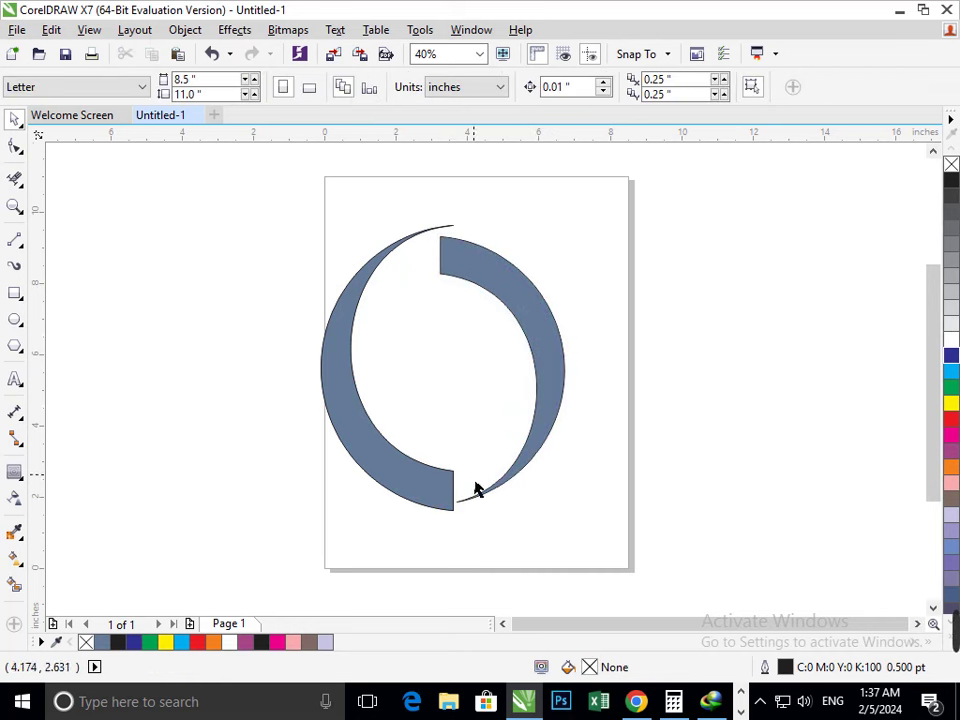
Add a vertically flipped copy of the right crescent, scaled to about 46.1%, inside the lower right of the ring.
{"action": "left_click_drag", "start_coordinate": [510, 310], "coordinate": [476, 343]}
{"action": "left_click", "coordinate": [424, 87]}
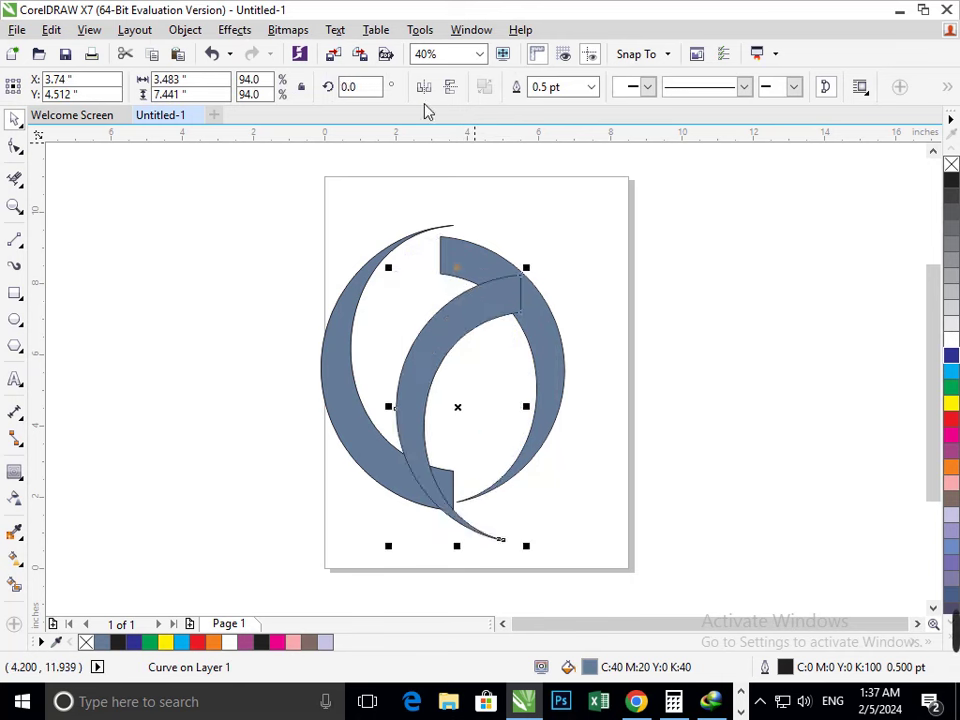
{"action": "left_click", "coordinate": [450, 87]}
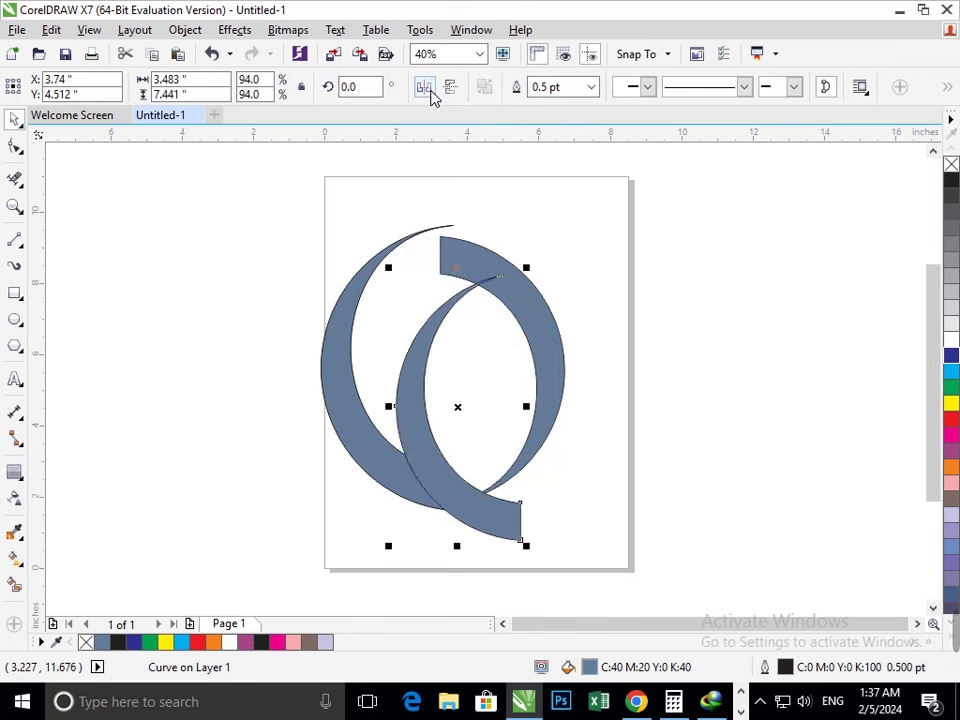
{"action": "left_click", "coordinate": [424, 87]}
{"action": "left_click_drag", "start_coordinate": [473, 517], "coordinate": [528, 457]}
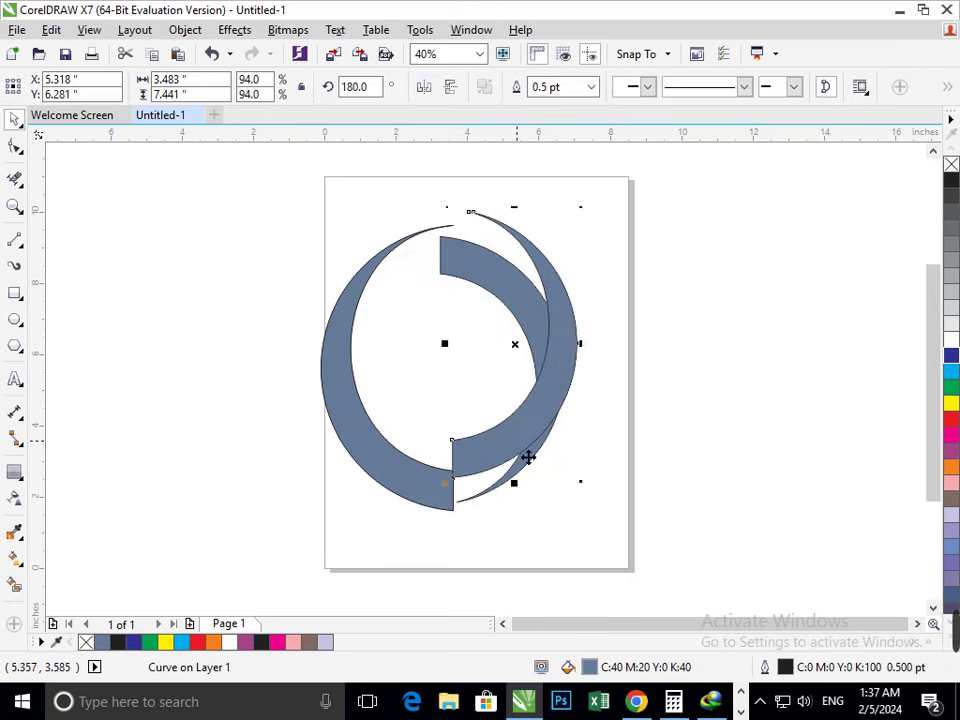
{"action": "left_click_drag", "start_coordinate": [443, 500], "coordinate": [483, 478]}
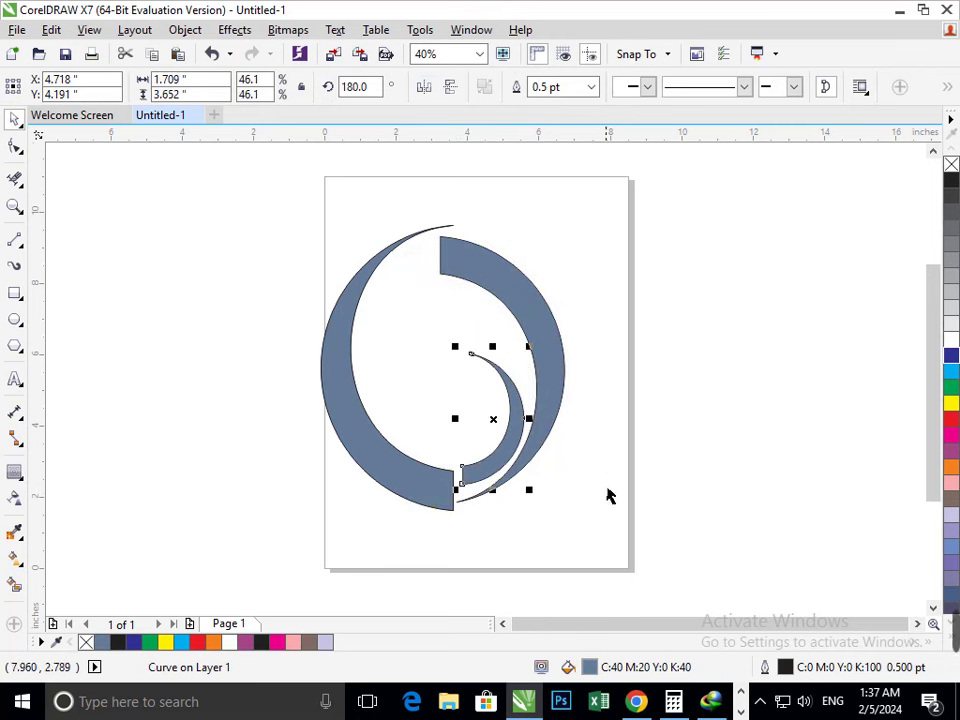
Create a vertically mirrored copy of the small crescent directly above it and flip the copy horizontally.
{"action": "left_click", "coordinate": [503, 470]}
{"action": "left_click_drag", "start_coordinate": [496, 480], "coordinate": [422, 352]}
{"action": "left_click", "coordinate": [423, 89]}
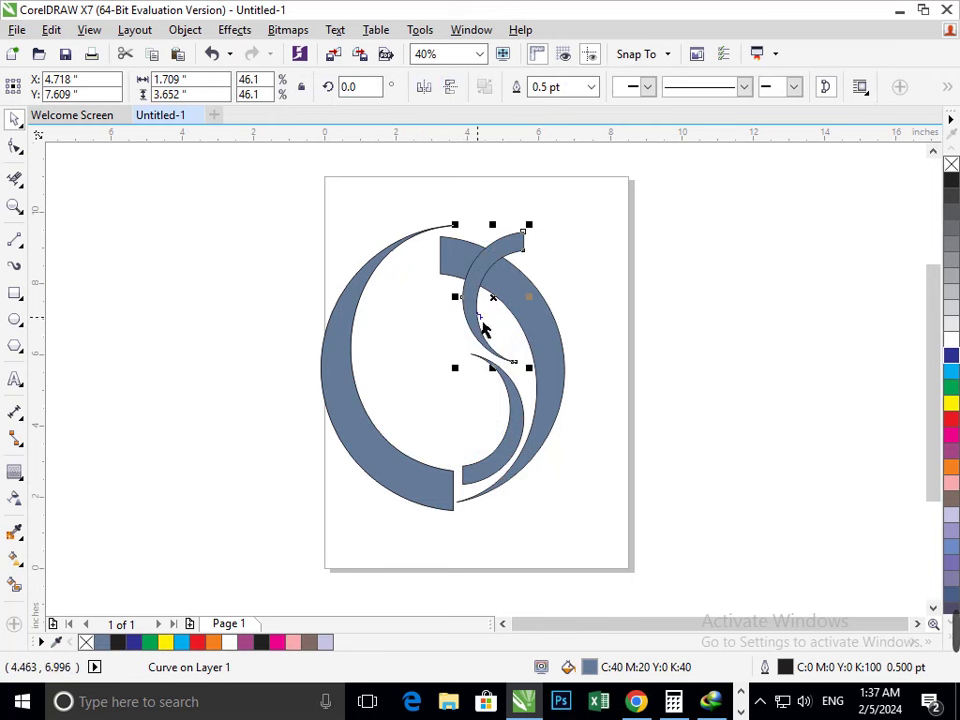
Move the upper small crescent to the left so it sits inside the upper part of the left large crescent.
{"action": "left_click_drag", "start_coordinate": [484, 326], "coordinate": [396, 332]}
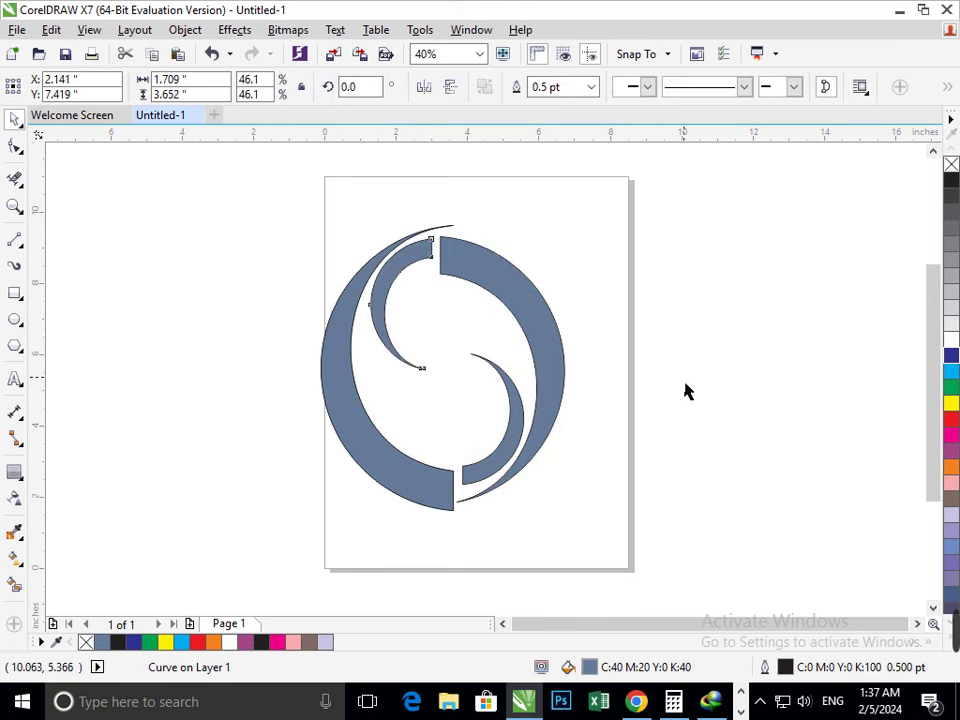
{"action": "left_click", "coordinate": [686, 393]}
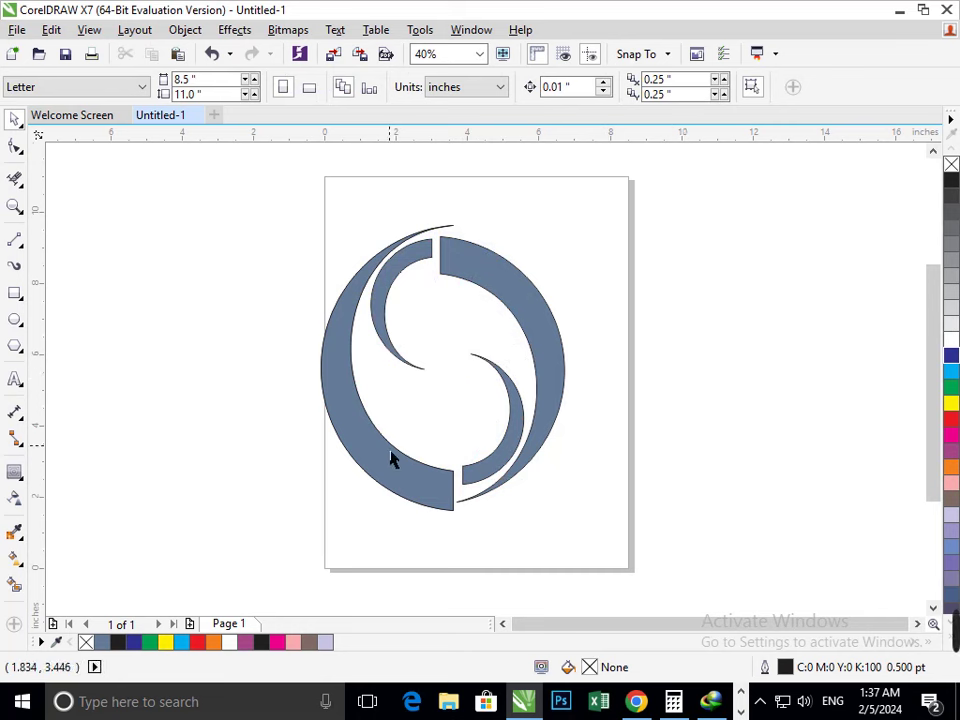
Fill both small inner crescents with red.
{"action": "left_click", "coordinate": [390, 305]}
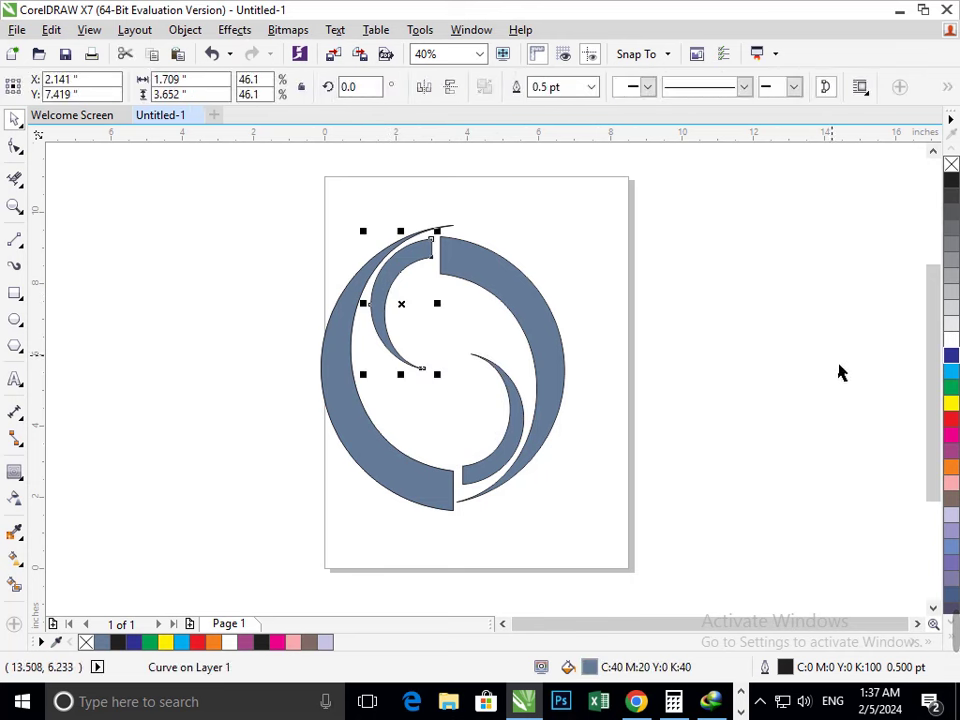
{"action": "left_click", "coordinate": [951, 418]}
{"action": "left_click", "coordinate": [720, 497]}
{"action": "left_click", "coordinate": [516, 447]}
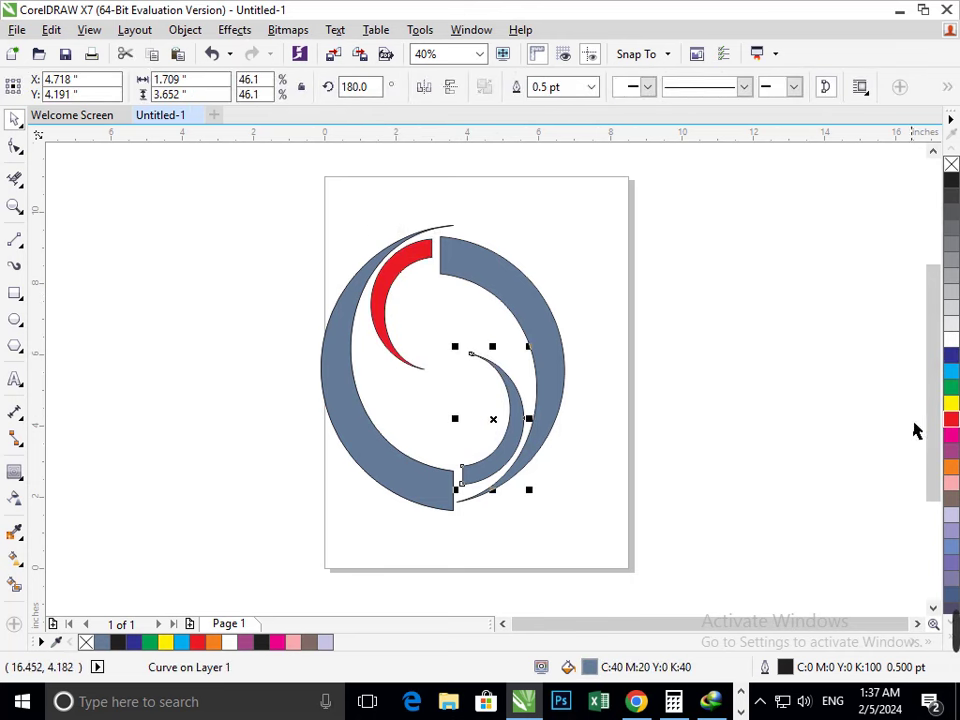
{"action": "left_click", "coordinate": [950, 419]}
{"action": "left_click", "coordinate": [700, 527]}
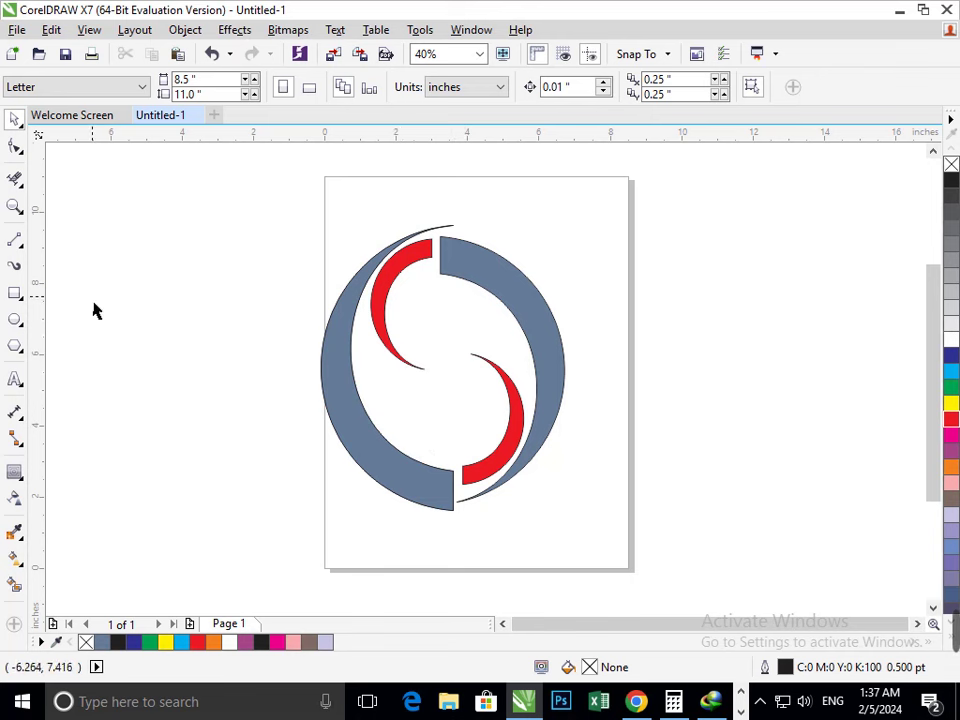
{"action": "left_click", "coordinate": [16, 241]}
{"action": "left_click", "coordinate": [393, 310]}
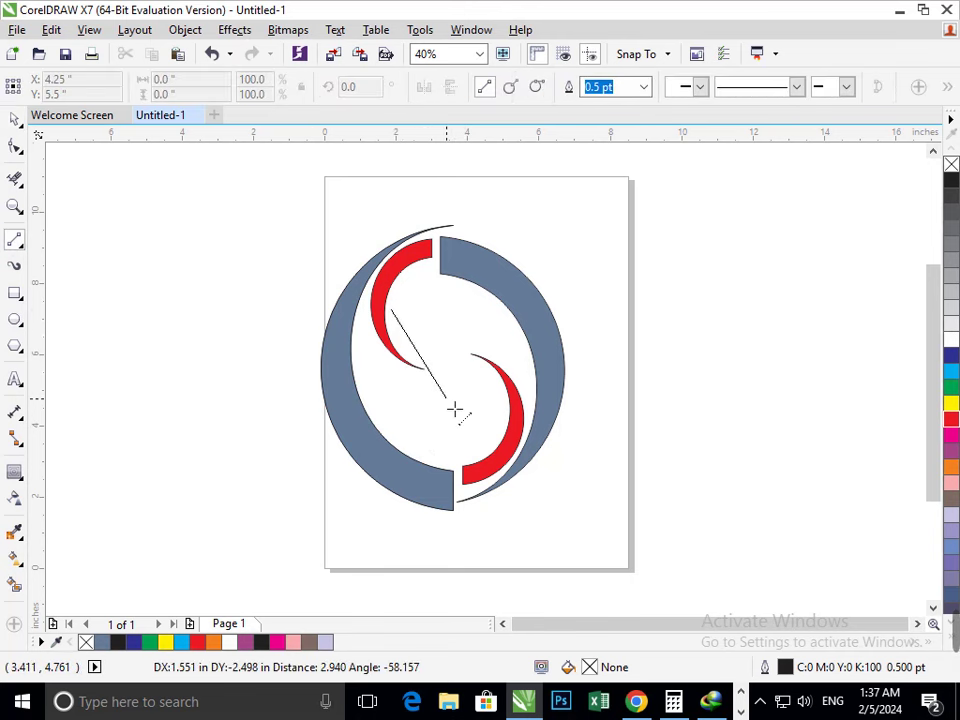
{"action": "left_click", "coordinate": [412, 427]}
{"action": "key", "text": "ctrl+z"}
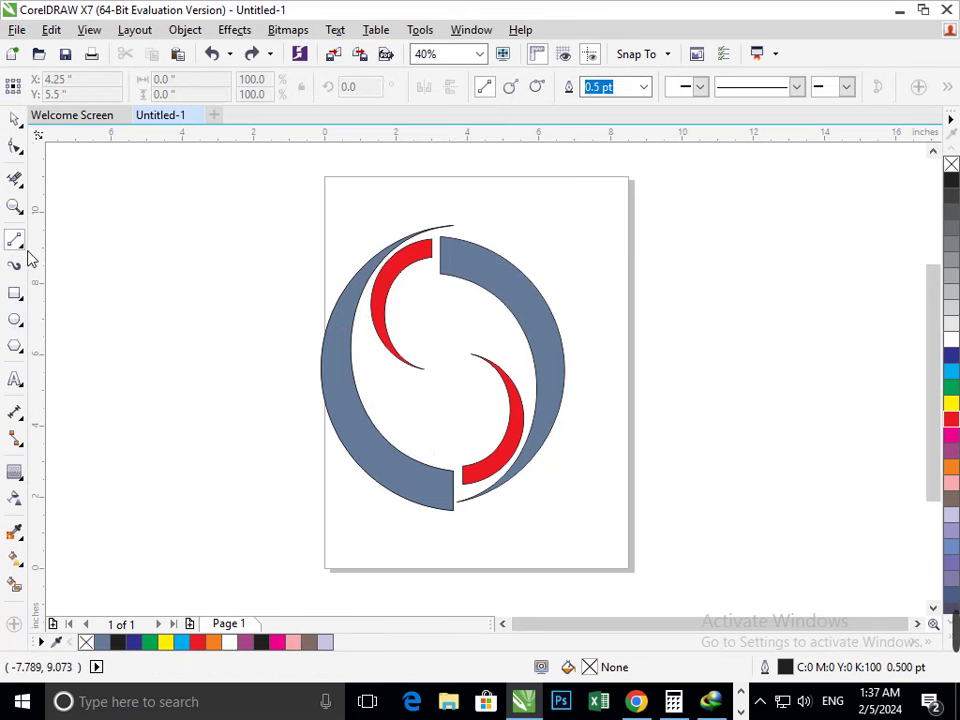
Draw a straight Pen tool line about 4.23 in tall from the upper red crescent's inner edge down towards the lower left ring.
{"action": "left_click", "coordinate": [22, 247]}
{"action": "left_click", "coordinate": [88, 303]}
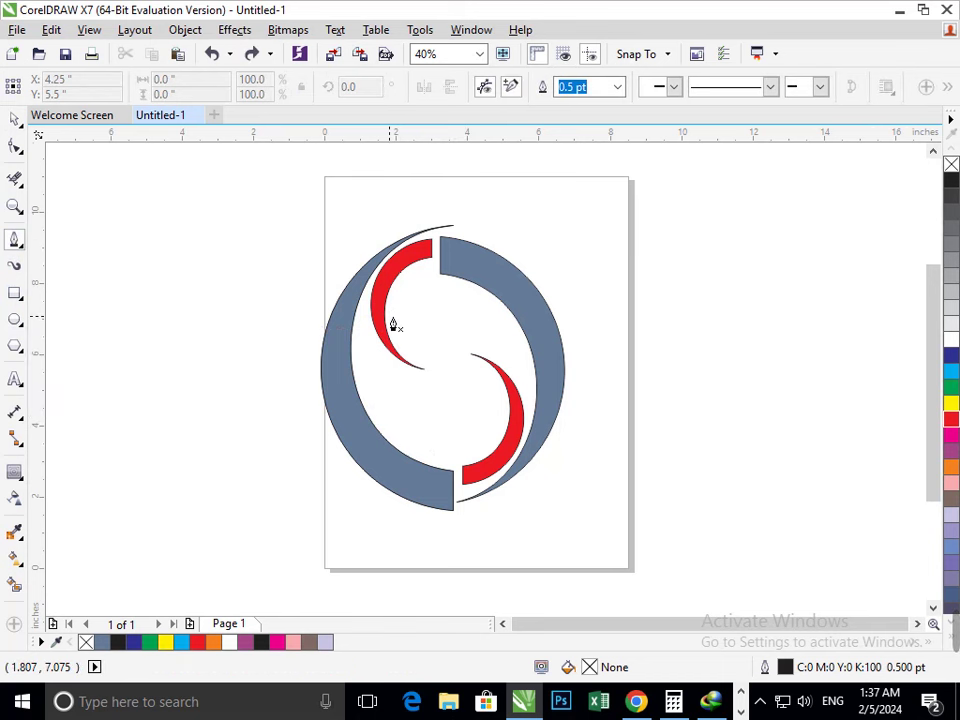
{"action": "left_click", "coordinate": [392, 299]}
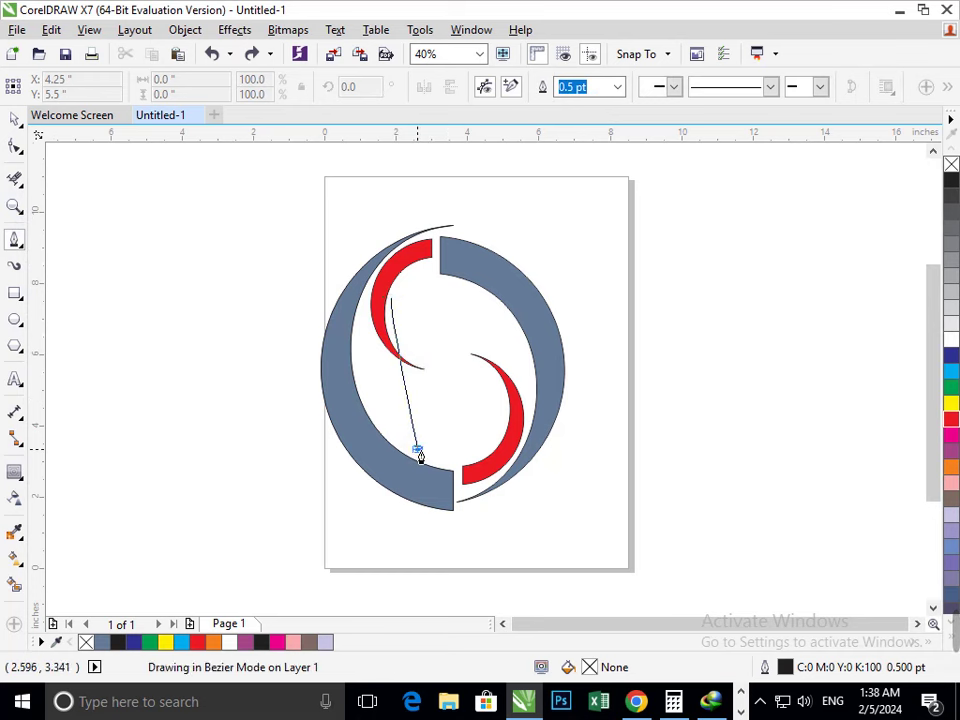
{"action": "left_click", "coordinate": [417, 449]}
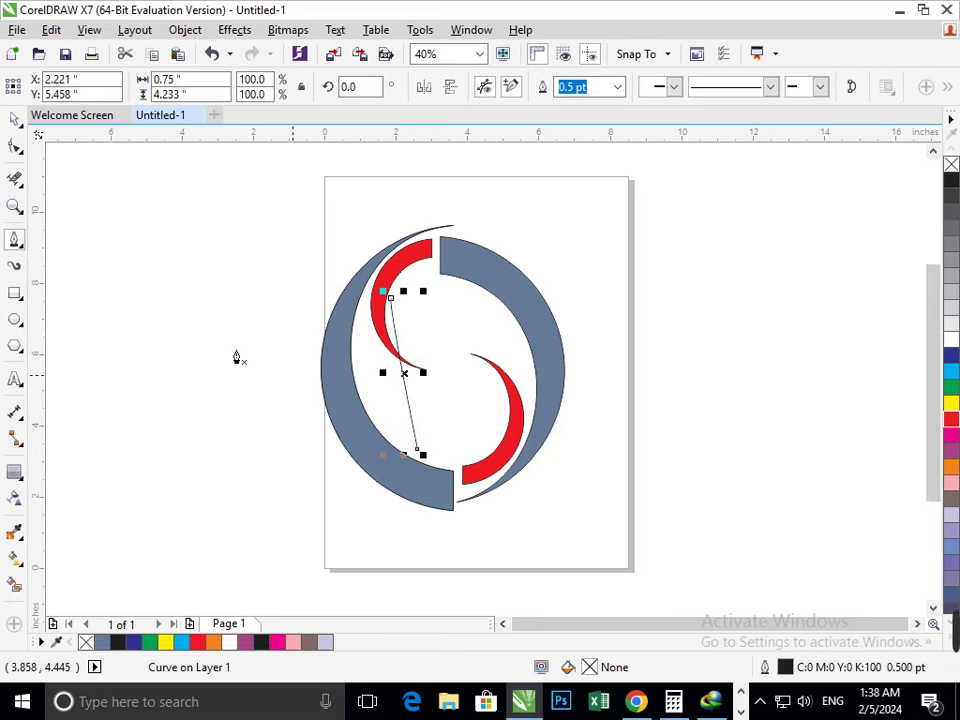
Bend the line into a hook-shaped curve bulging right, with its lower end moved left to the left large crescent's inner edge.
{"action": "left_click", "coordinate": [15, 146]}
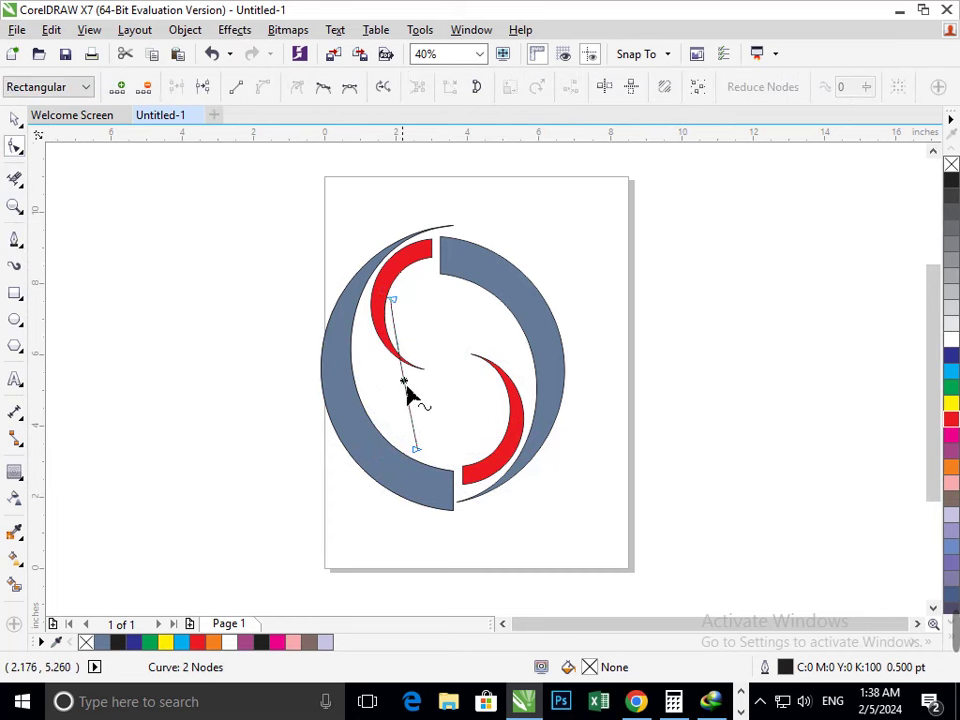
{"action": "left_click_drag", "start_coordinate": [405, 388], "coordinate": [434, 398]}
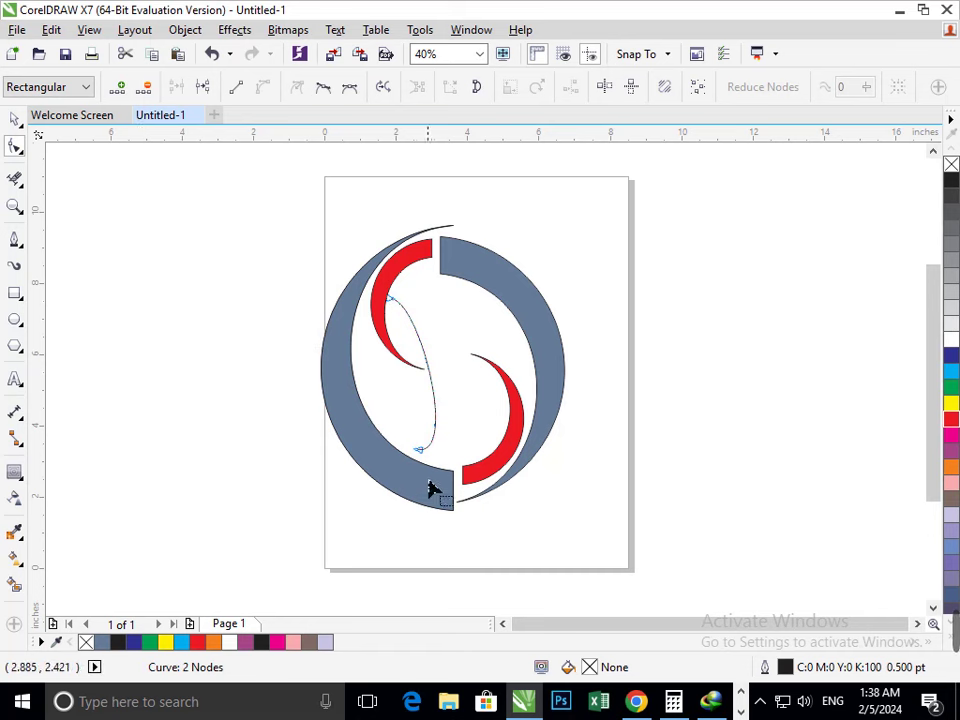
{"action": "left_click_drag", "start_coordinate": [424, 456], "coordinate": [492, 500]}
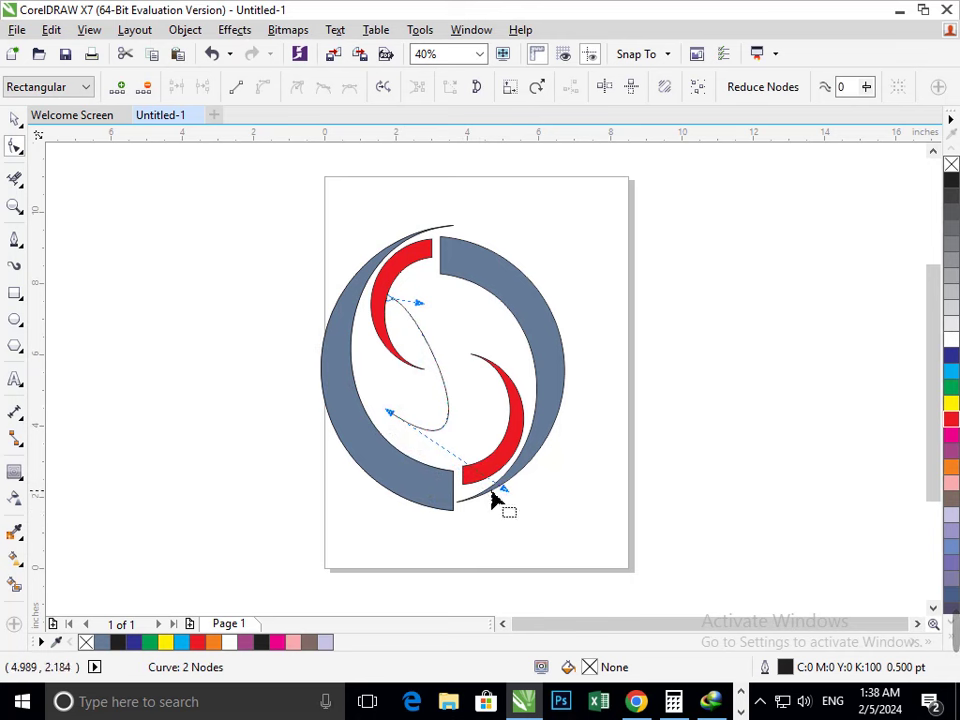
{"action": "left_click", "coordinate": [389, 298]}
{"action": "mouse_move", "coordinate": [441, 293]}
{"action": "left_mouse_down"}
{"action": "mouse_move", "coordinate": [450, 281]}
{"action": "mouse_move", "coordinate": [433, 294]}
{"action": "mouse_move", "coordinate": [426, 287]}
{"action": "mouse_move", "coordinate": [434, 294]}
{"action": "left_mouse_up"}
{"action": "left_click", "coordinate": [409, 313]}
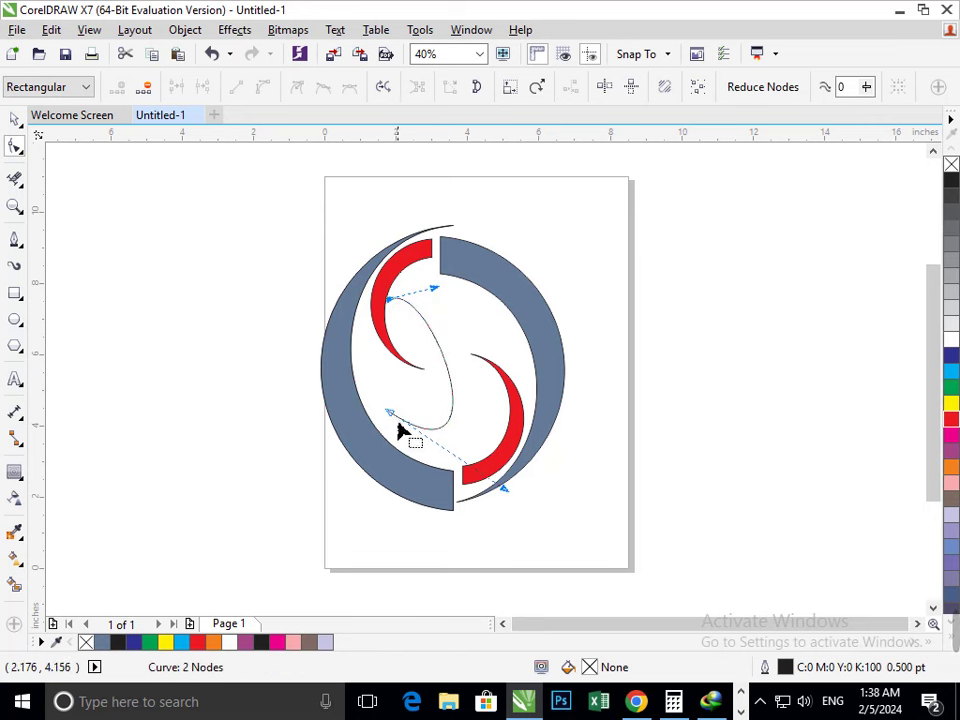
{"action": "left_click_drag", "start_coordinate": [387, 425], "coordinate": [381, 422]}
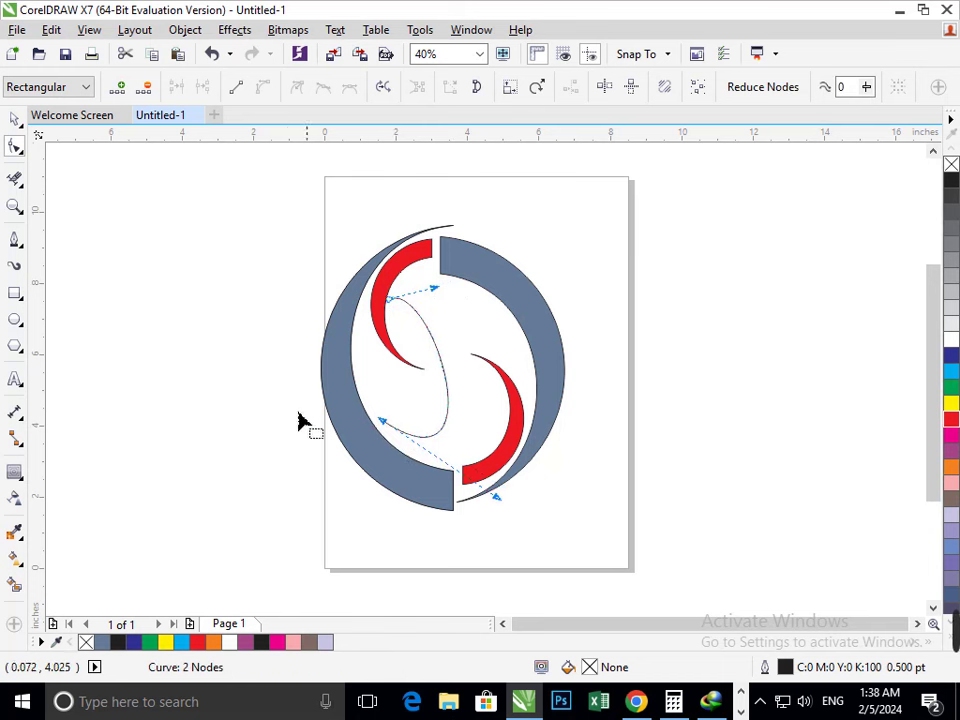
{"action": "left_click", "coordinate": [18, 120]}
{"action": "left_click", "coordinate": [235, 365]}
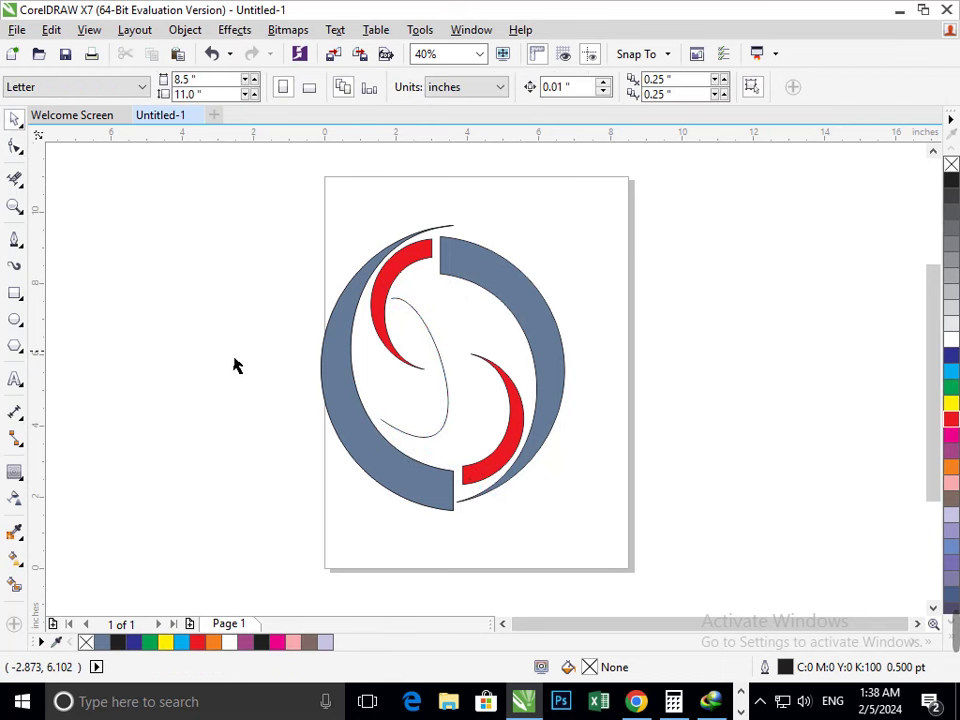
Draw an unfilled circle about 2.55 in in diameter over the upper part of the curve, between the two red crescents.
{"action": "left_click", "coordinate": [15, 320]}
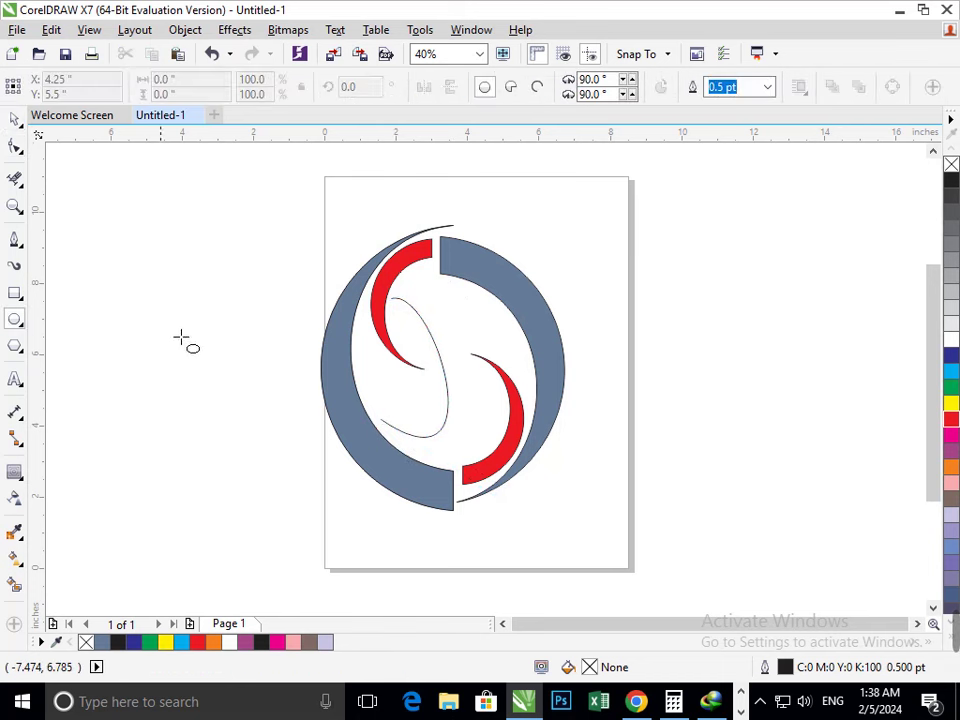
{"action": "left_click", "coordinate": [411, 296]}
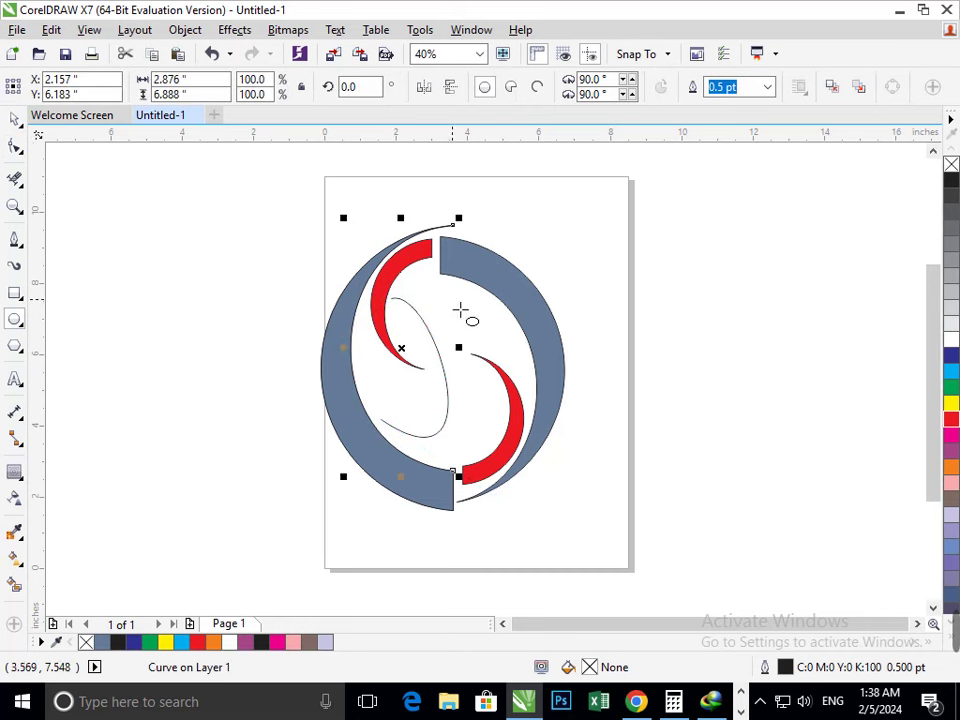
{"action": "left_click_drag", "start_coordinate": [400, 284], "coordinate": [499, 347]}
{"action": "left_click", "coordinate": [15, 120]}
{"action": "left_click", "coordinate": [397, 405]}
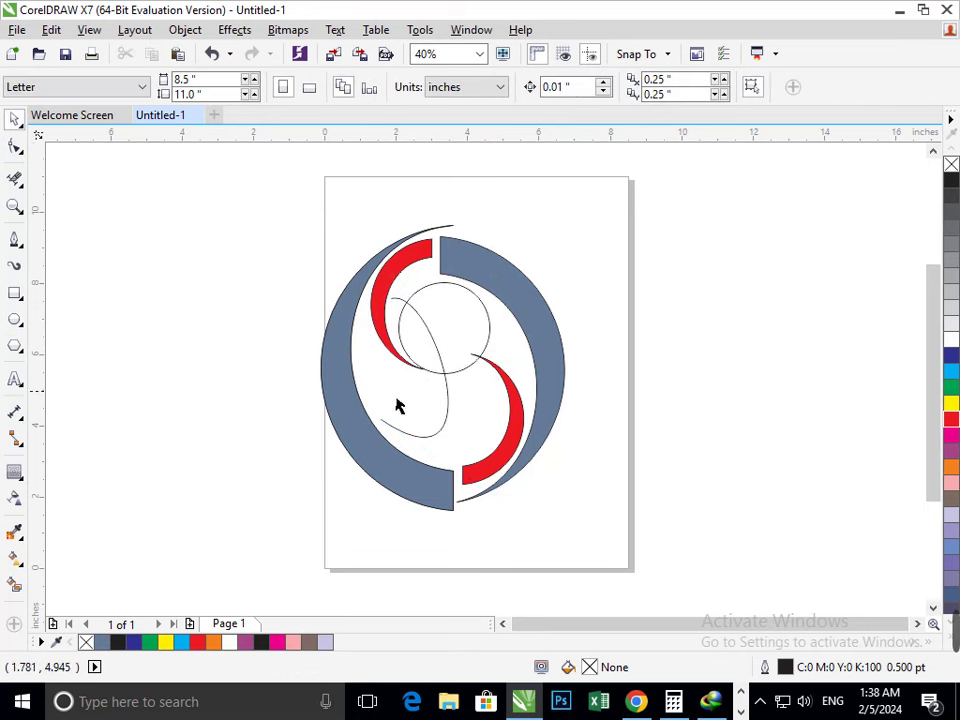
Shift the circle slightly up, shrink it a little and add a smaller concentric copy inside it.
{"action": "left_click", "coordinate": [448, 373]}
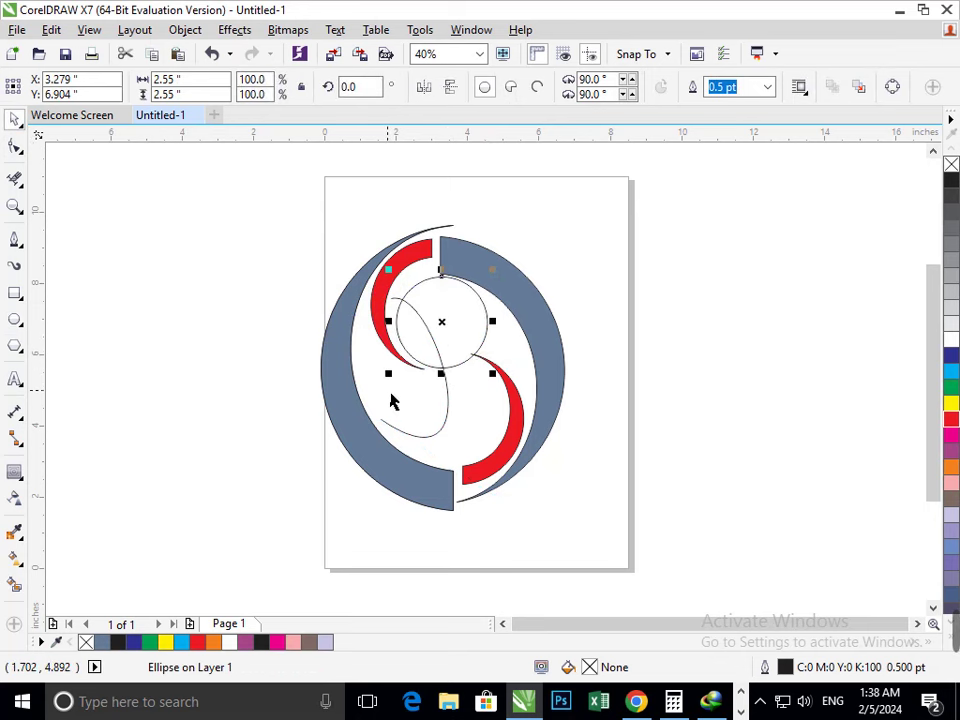
{"action": "left_click_drag", "start_coordinate": [398, 390], "coordinate": [403, 400]}
{"action": "left_click", "coordinate": [85, 400]}
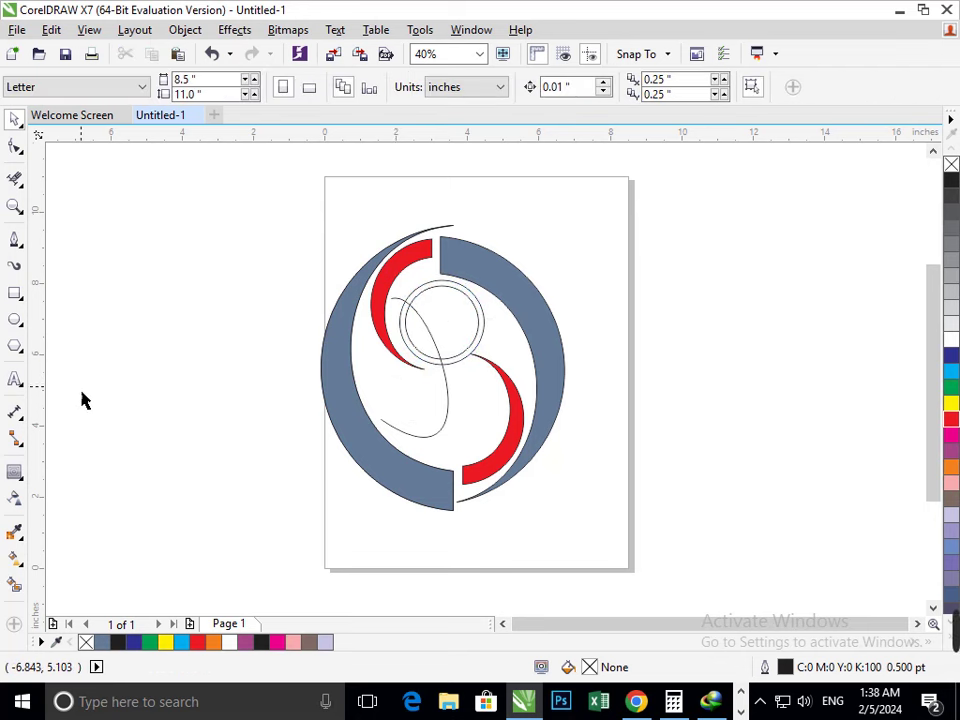
Delete the segments of the curve that lie within the two concentric circles using Virtual Segment Delete.
{"action": "left_click", "coordinate": [16, 179]}
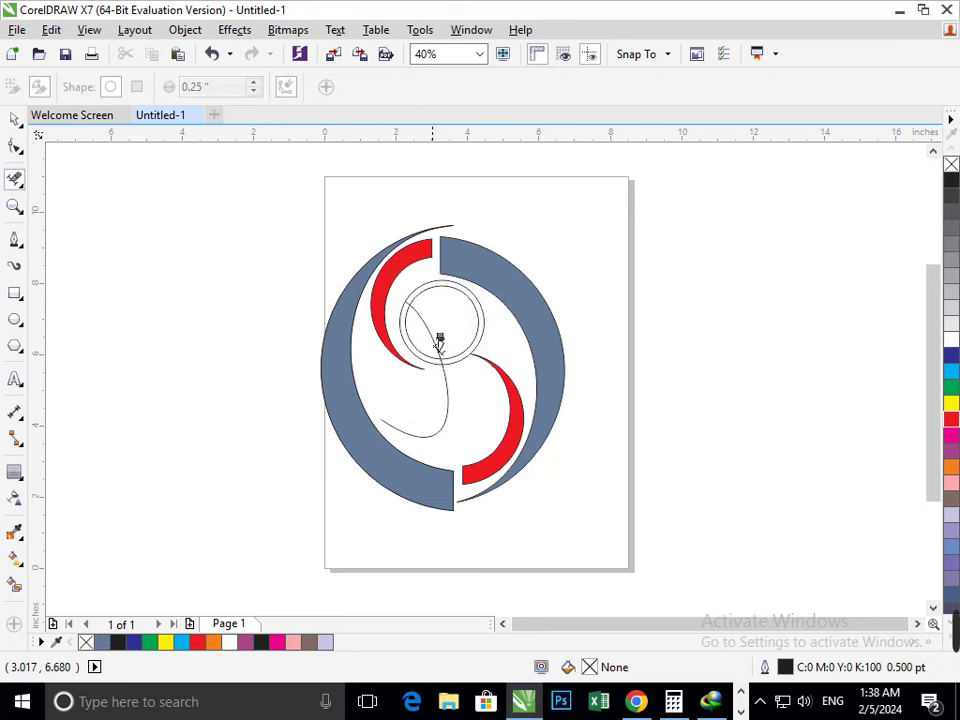
{"action": "left_click_drag", "start_coordinate": [443, 338], "coordinate": [438, 348]}
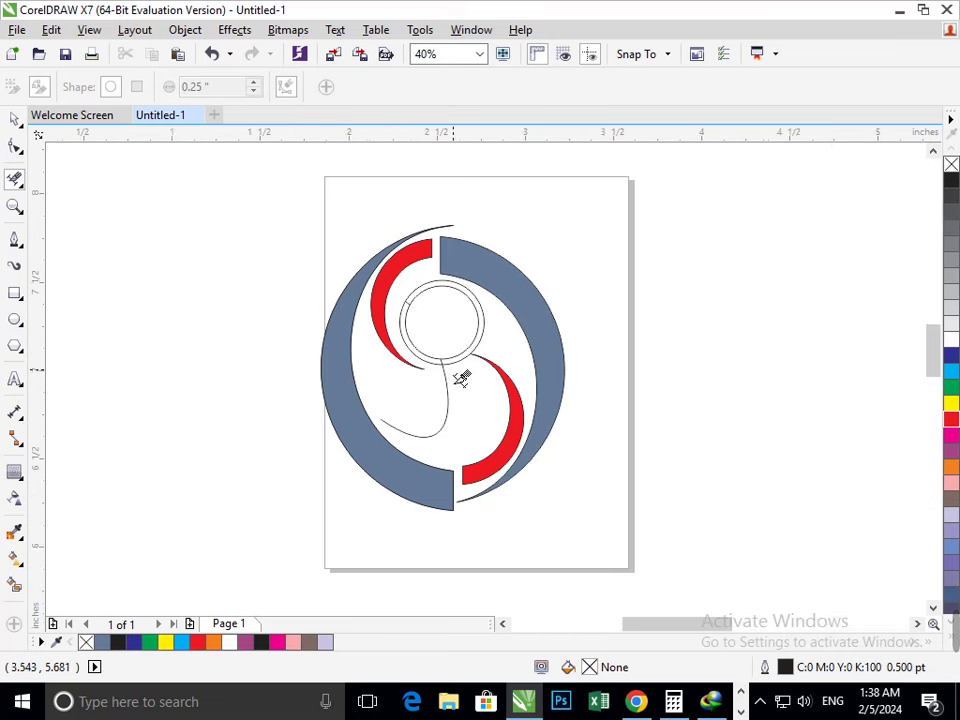
{"action": "scroll", "coordinate": [412, 298], "scroll_direction": "up", "scroll_amount": 4}
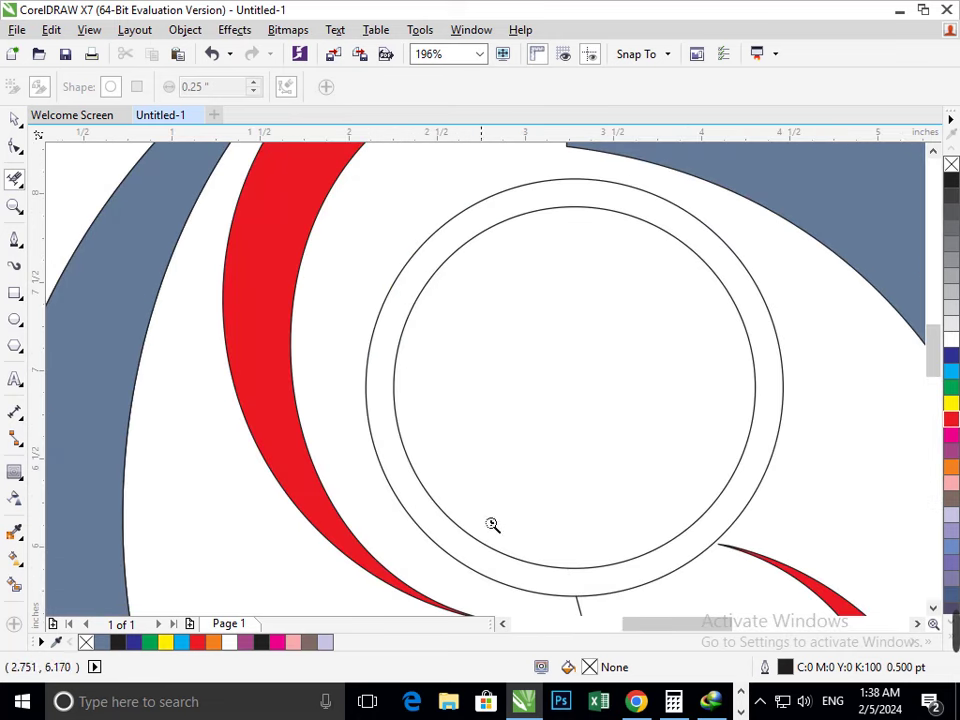
{"action": "key", "text": "shift+F4"}
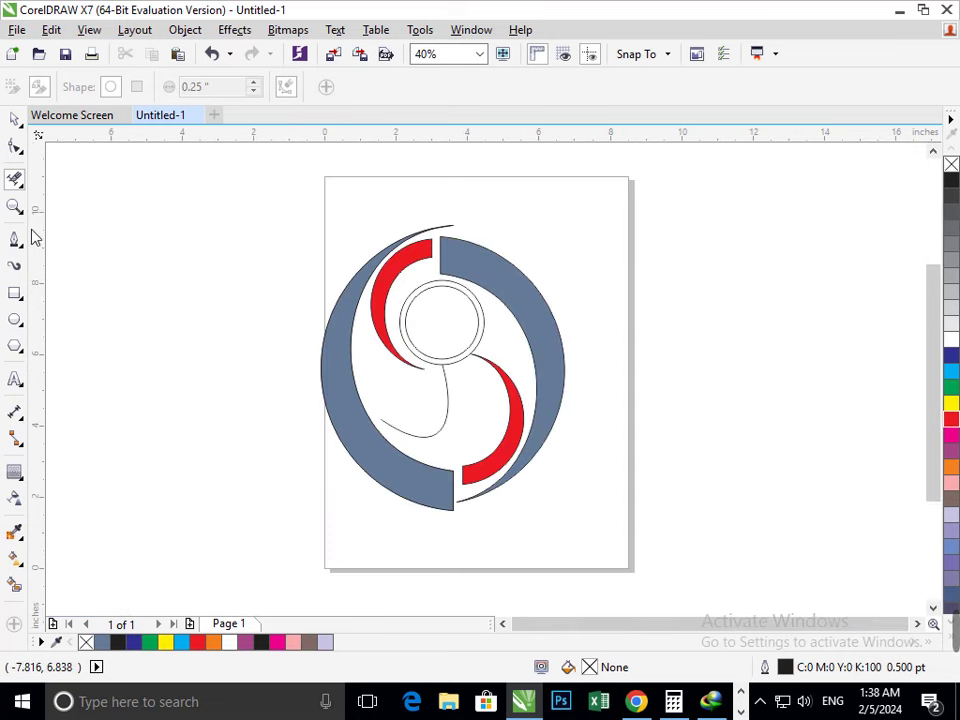
Create a slightly offset copy of the remaining curve below the circles to outline a tapered tail.
{"action": "left_click", "coordinate": [14, 118]}
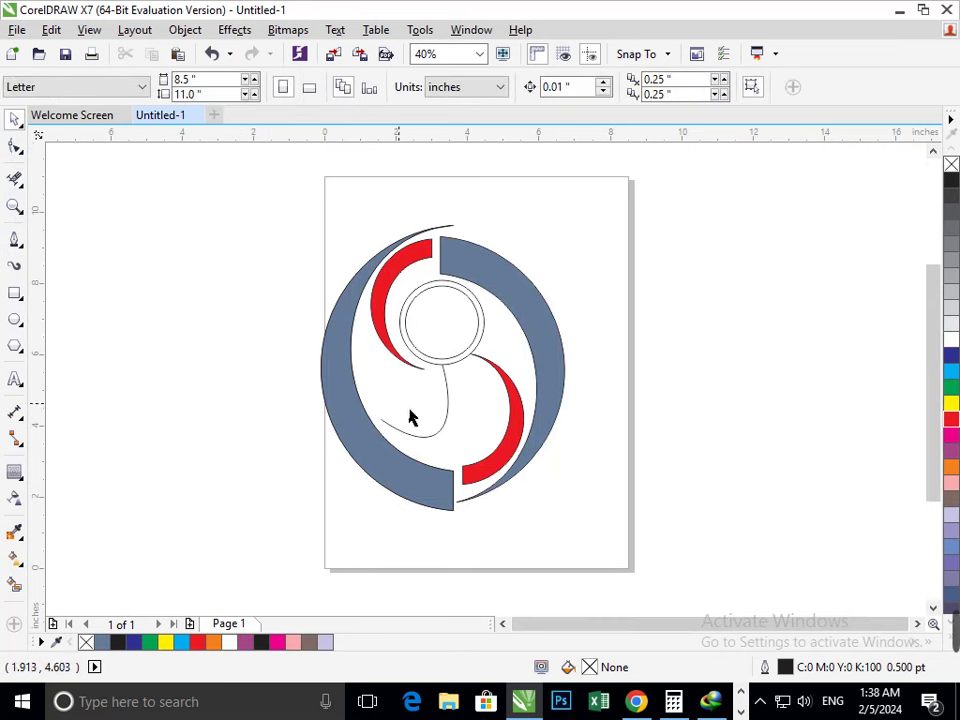
{"action": "left_click_drag", "start_coordinate": [445, 431], "coordinate": [427, 415]}
{"action": "left_click", "coordinate": [226, 447]}
{"action": "key", "text": "ctrl+z"}
Select both tail curves and nudge them about 0.33 in to the left, below the lower left edge of the circles.
{"action": "left_click", "coordinate": [429, 426], "text": "shift"}
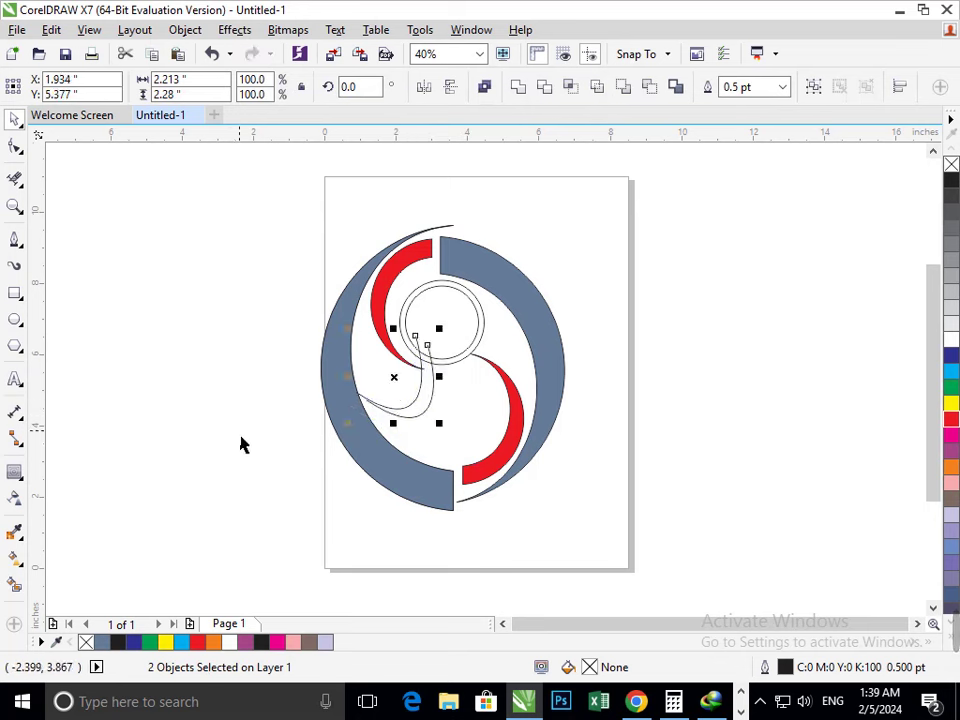
{"action": "key", "text": "Left"}
{"action": "key", "text": "Left"}
{"action": "key", "text": "Left"}
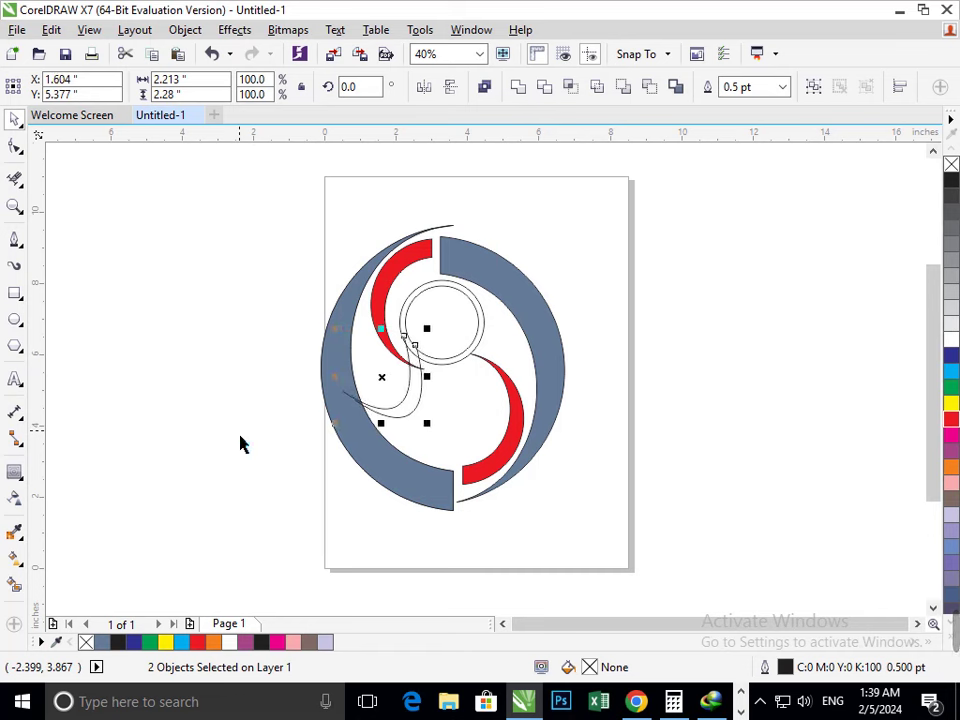
{"action": "left_click", "coordinate": [240, 444]}
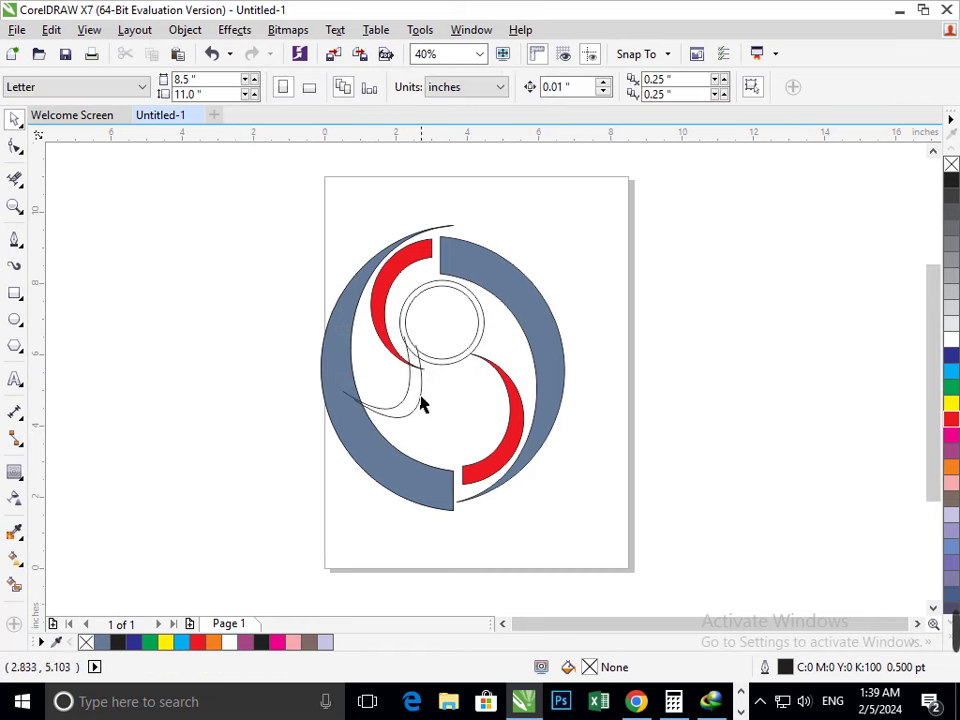
Nudge the two circles and two tail curves together right and down inside the ring, to X 2.779 in, Y 5.791 in.
{"action": "left_click_drag", "start_coordinate": [253, 253], "coordinate": [570, 465]}
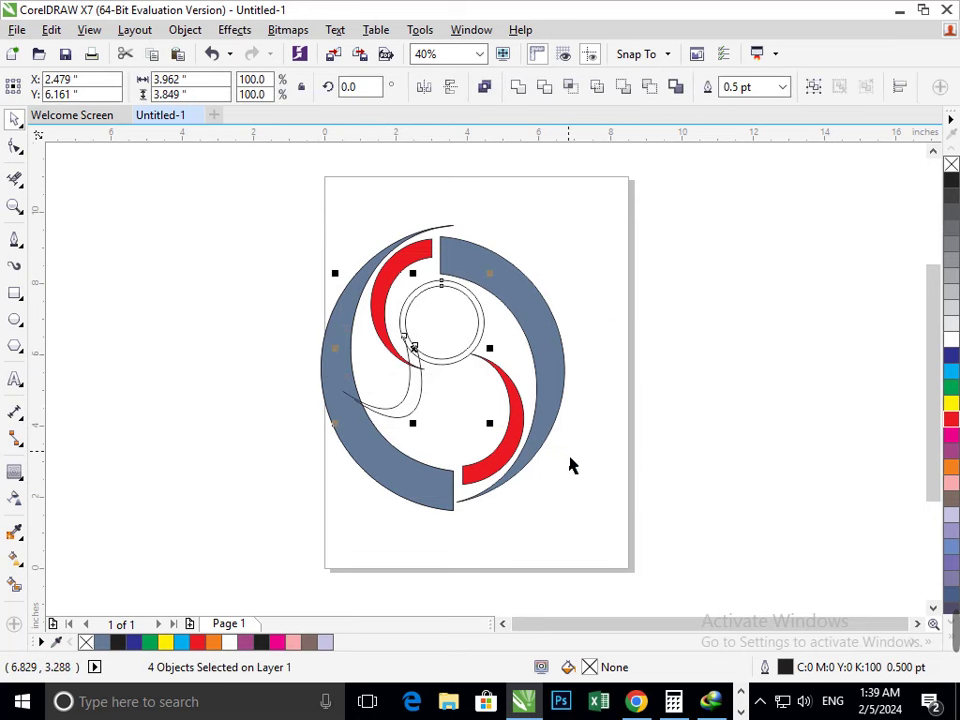
{"action": "key", "text": "Right"}
{"action": "key", "text": "Right"}
{"action": "key", "text": "Right"}
{"action": "key", "text": "Right"}
{"action": "key", "text": "Right"}
{"action": "key", "text": "Right"}
{"action": "key", "text": "Right"}
{"action": "key", "text": "Right"}
{"action": "key", "text": "Right"}
{"action": "key", "text": "Right"}
{"action": "key", "text": "Right"}
{"action": "key", "text": "Right"}
{"action": "key", "text": "Right"}
{"action": "key", "text": "Right"}
{"action": "key", "text": "Right"}
{"action": "key", "text": "Right"}
{"action": "key", "text": "Right"}
{"action": "key", "text": "Right"}
{"action": "key", "text": "Right"}
{"action": "key", "text": "Right"}
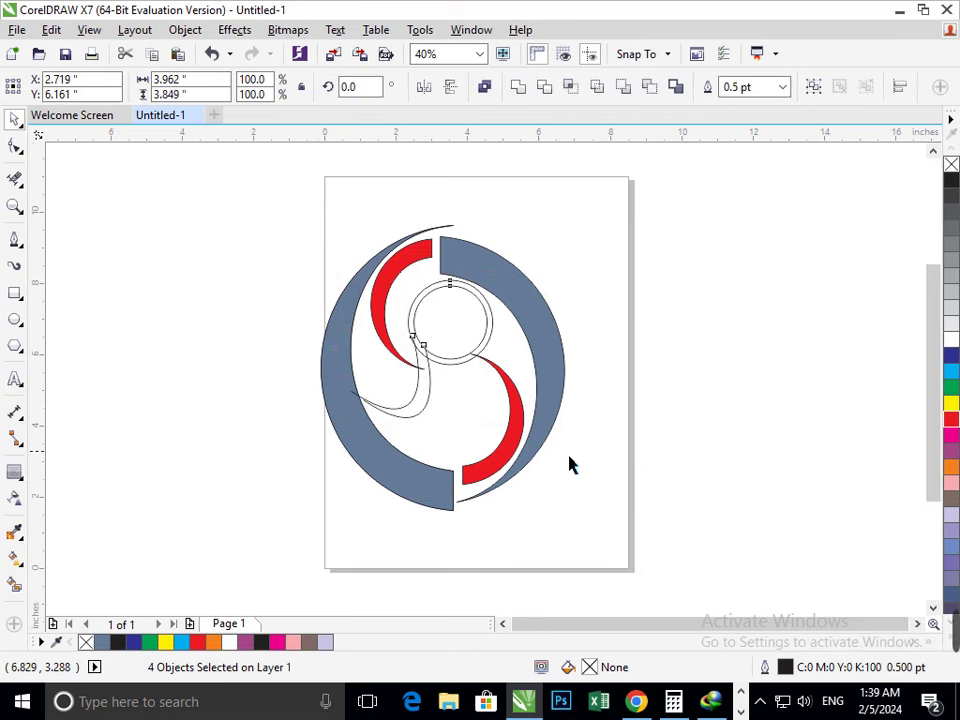
{"action": "key", "text": "Right"}
{"action": "key", "text": "Right"}
{"action": "key", "text": "Right"}
{"action": "key", "text": "Right"}
{"action": "key", "text": "Right"}
{"action": "key", "text": "Right"}
{"action": "key", "text": "Right"}
{"action": "key", "text": "Down"}
{"action": "key", "text": "Down"}
{"action": "key", "text": "Down"}
{"action": "key", "text": "Down"}
{"action": "key", "text": "Down"}
{"action": "key", "text": "Down"}
{"action": "key", "text": "Down"}
{"action": "key", "text": "Down"}
{"action": "key", "text": "Down"}
{"action": "key", "text": "Down"}
{"action": "key", "text": "Down"}
{"action": "key", "text": "Down"}
{"action": "key", "text": "Down"}
{"action": "key", "text": "Down"}
{"action": "key", "text": "Down"}
{"action": "key", "text": "Down"}
{"action": "key", "text": "Down"}
{"action": "key", "text": "Down"}
{"action": "key", "text": "Down"}
{"action": "key", "text": "Down"}
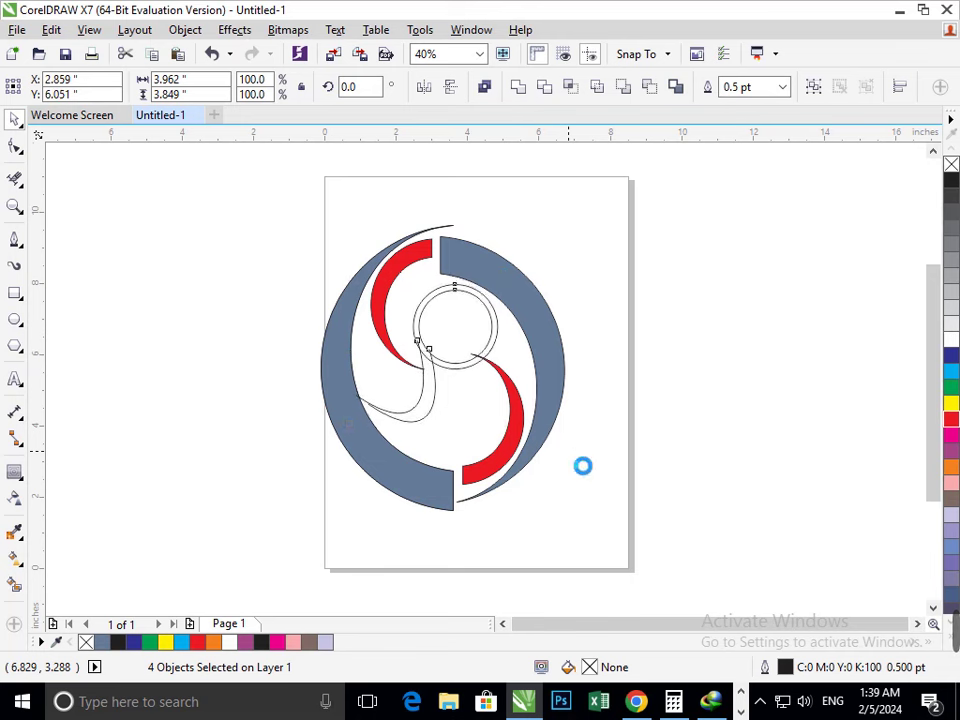
{"action": "key", "text": "Right"}
{"action": "key", "text": "Right"}
{"action": "key", "text": "Right"}
{"action": "key", "text": "Right"}
{"action": "key", "text": "Right"}
{"action": "key", "text": "Right"}
{"action": "key", "text": "Right"}
{"action": "key", "text": "Right"}
{"action": "key", "text": "Right"}
{"action": "key", "text": "Right"}
{"action": "key", "text": "Right"}
{"action": "key", "text": "Right"}
{"action": "key", "text": "Right"}
{"action": "key", "text": "Right"}
{"action": "key", "text": "Down"}
{"action": "key", "text": "Down"}
{"action": "key", "text": "Down"}
{"action": "key", "text": "Down"}
{"action": "key", "text": "Down"}
{"action": "key", "text": "Down"}
{"action": "key", "text": "Down"}
{"action": "key", "text": "Down"}
{"action": "key", "text": "Down"}
{"action": "key", "text": "Down"}
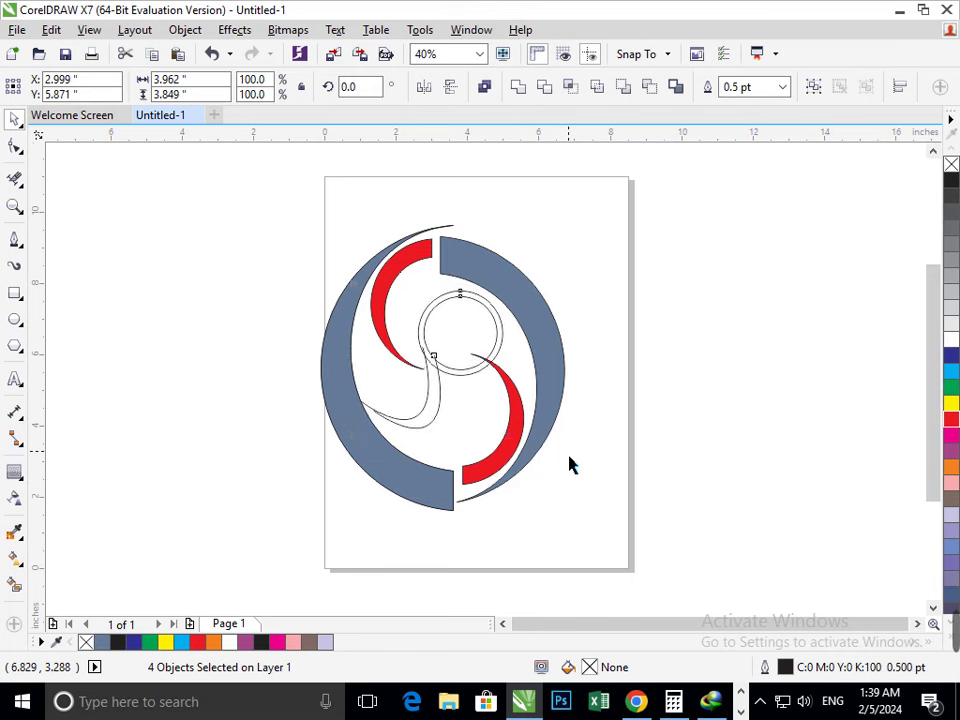
{"action": "key", "text": "Down"}
{"action": "key", "text": "Left"}
{"action": "key", "text": "Left"}
{"action": "key", "text": "Left"}
{"action": "key", "text": "Left"}
{"action": "key", "text": "Left"}
{"action": "key", "text": "Left"}
{"action": "key", "text": "Left"}
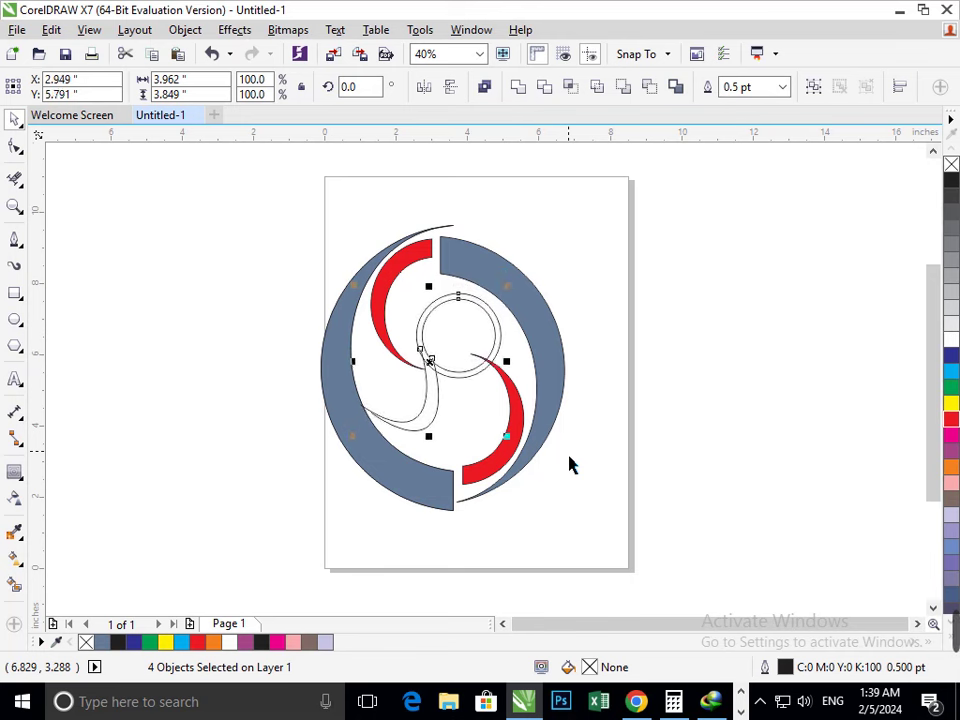
{"action": "key", "text": "Left"}
{"action": "key", "text": "Left"}
{"action": "key", "text": "Left"}
{"action": "key", "text": "Left"}
{"action": "key", "text": "Left"}
{"action": "key", "text": "Left"}
{"action": "key", "text": "Left"}
{"action": "key", "text": "Left"}
{"action": "key", "text": "Left"}
{"action": "key", "text": "Left"}
{"action": "key", "text": "Left"}
{"action": "key", "text": "Left"}
{"action": "key", "text": "Left"}
{"action": "key", "text": "Left"}
{"action": "key", "text": "Left"}
{"action": "key", "text": "Left"}
{"action": "key", "text": "Left"}
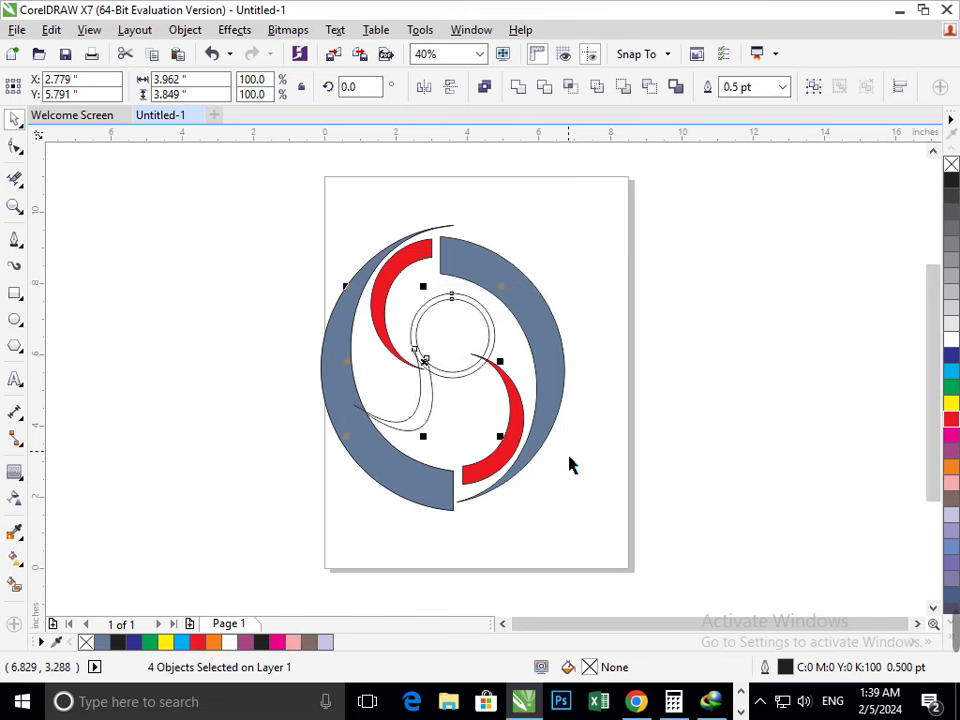
Nudge the two circles and two tail curves left to X 2.749 in and scale them down slightly about their common centre.
{"action": "key", "text": "Left"}
{"action": "key", "text": "Escape"}
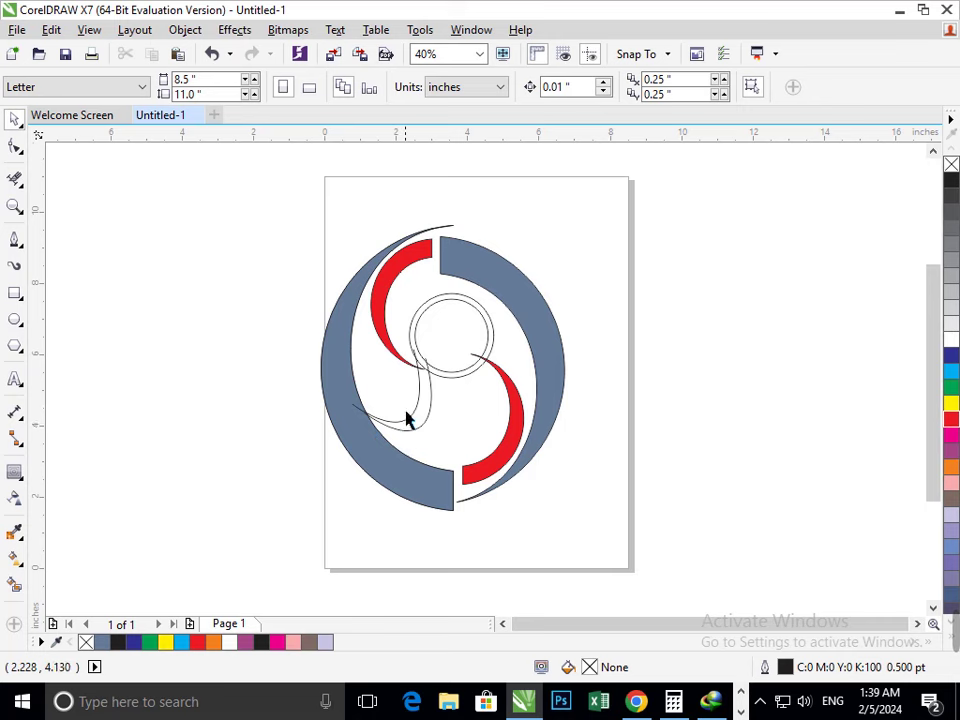
{"action": "left_click_drag", "start_coordinate": [266, 253], "coordinate": [546, 456]}
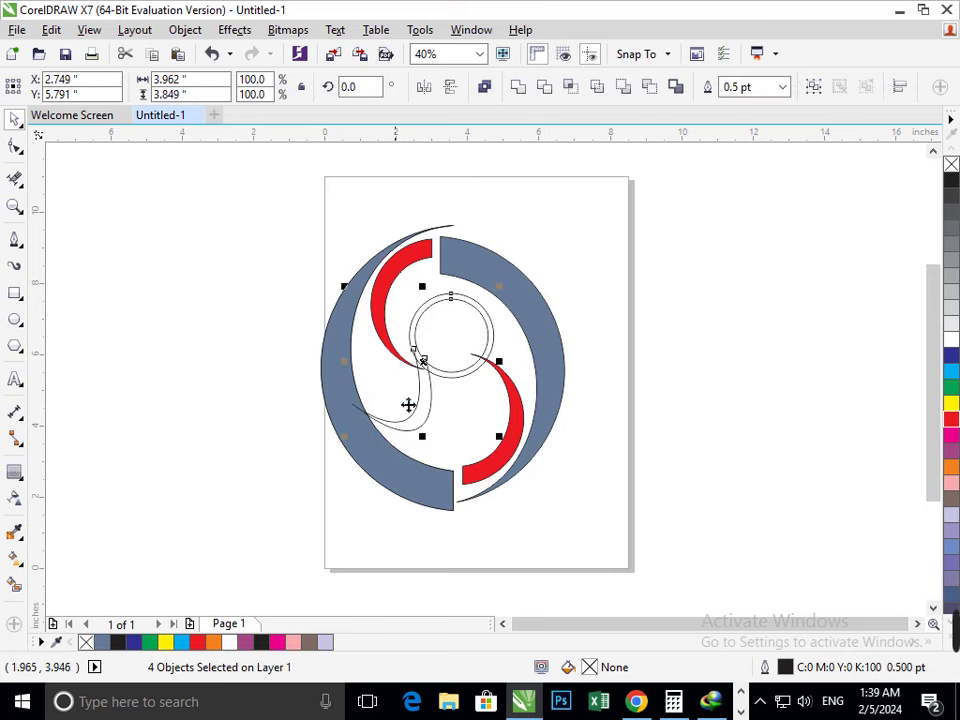
{"action": "key", "text": "F2"}
{"action": "left_click_drag", "start_coordinate": [296, 268], "coordinate": [597, 503]}
{"action": "left_click_drag", "start_coordinate": [295, 493], "coordinate": [320, 491]}
{"action": "left_click", "coordinate": [205, 500]}
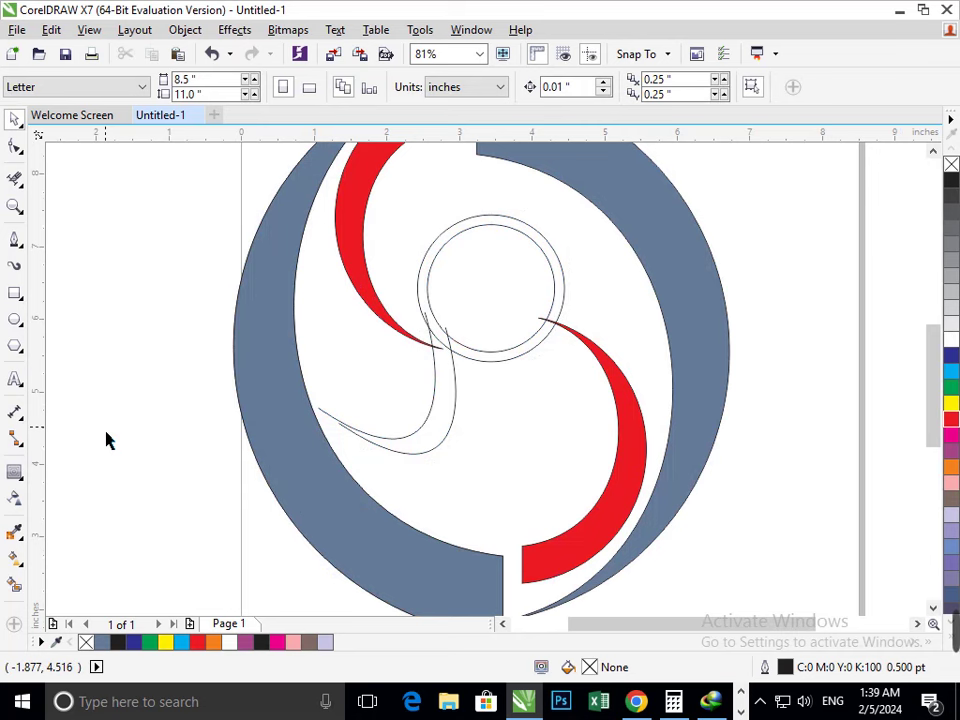
Try to fill the tail and the ring between the two circles with blue-grey using Smart Fill.
{"action": "left_click", "coordinate": [15, 583]}
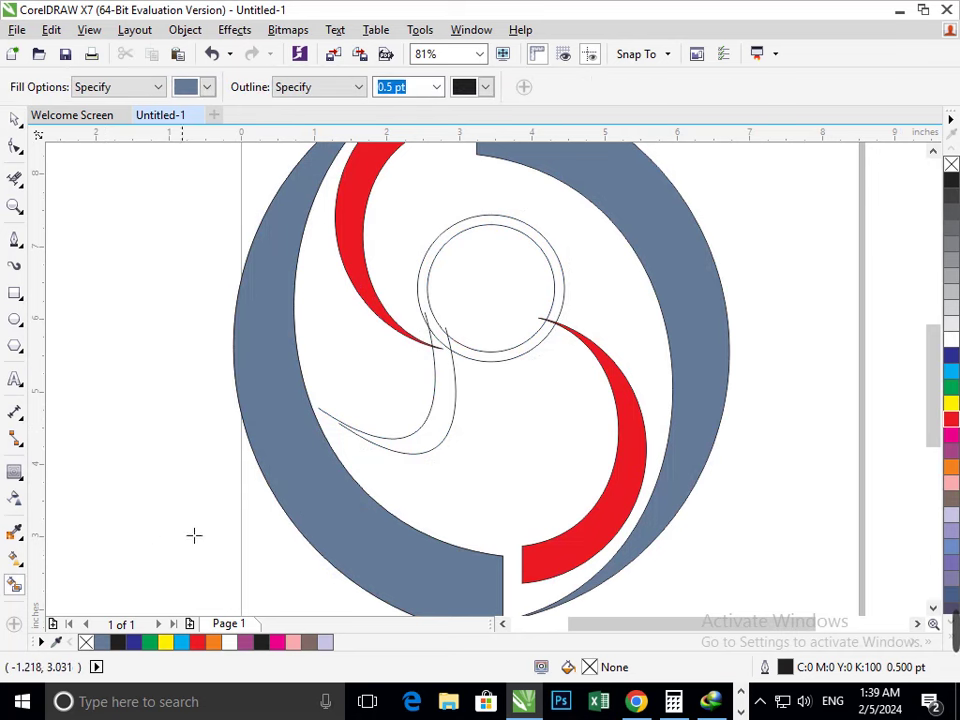
{"action": "left_click", "coordinate": [443, 448]}
{"action": "key", "text": "ctrl+z"}
{"action": "left_click", "coordinate": [450, 343]}
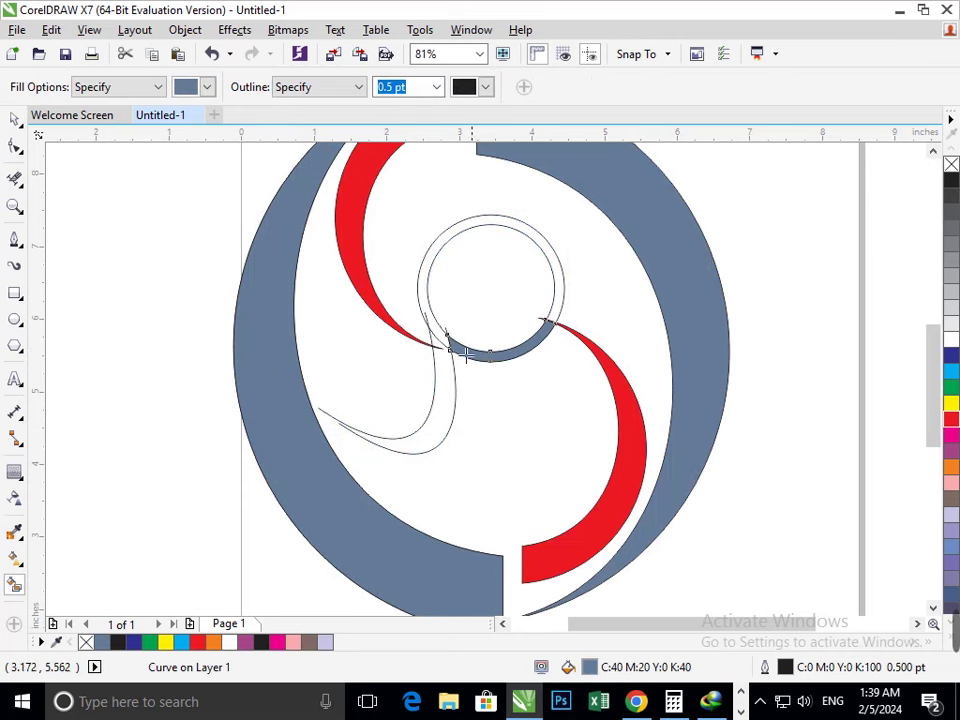
{"action": "left_click", "coordinate": [457, 390]}
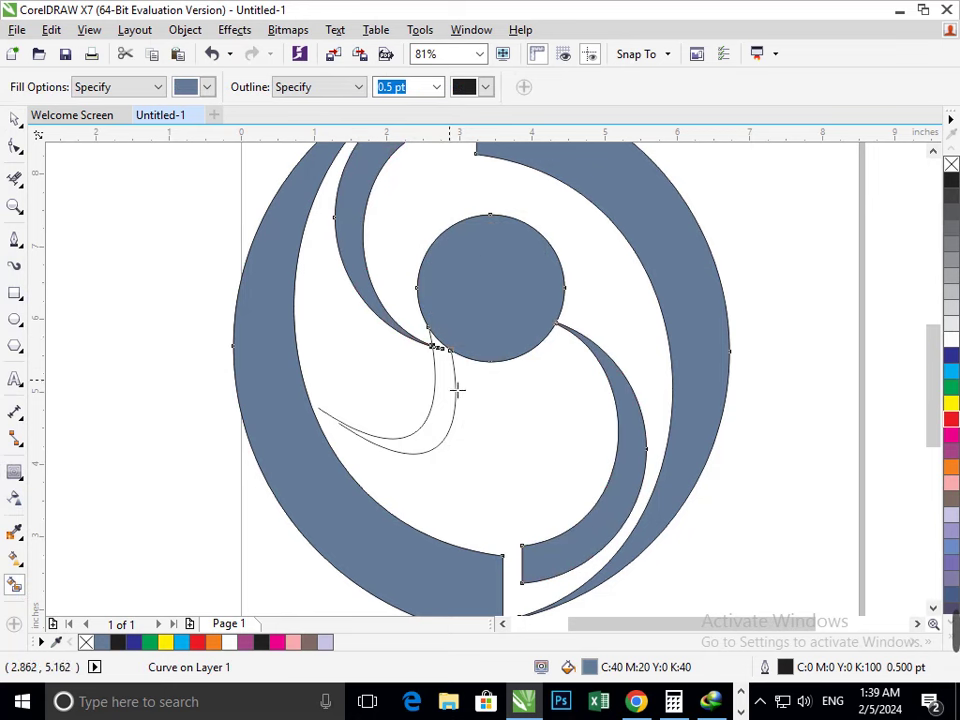
{"action": "key", "text": "ctrl+z"}
{"action": "left_click", "coordinate": [15, 120]}
{"action": "left_click", "coordinate": [190, 423]}
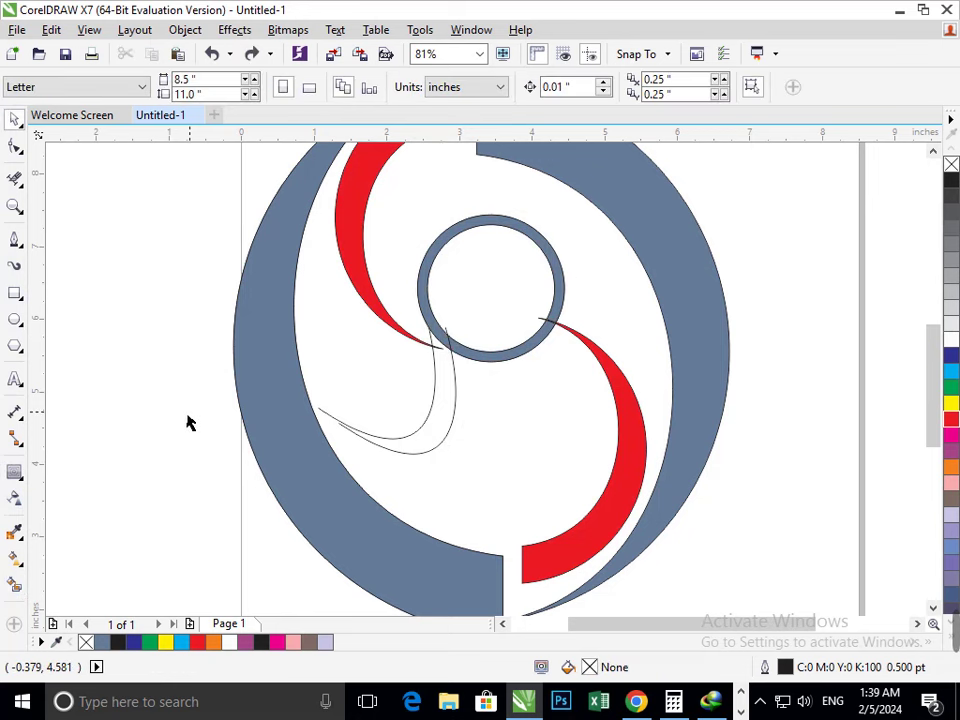
Draw a 2-point line about 1.12 in long across the tail's tip and fill the closed tail blue-grey with Smart Fill.
{"action": "left_click", "coordinate": [22, 250]}
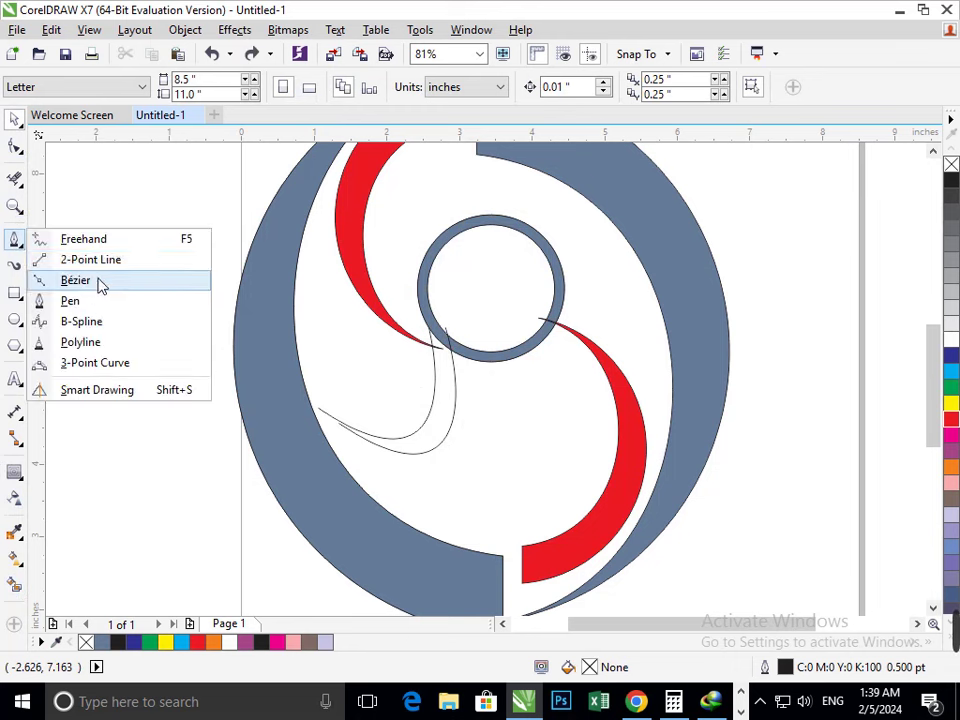
{"action": "left_click", "coordinate": [98, 281]}
{"action": "left_click", "coordinate": [330, 400]}
{"action": "left_click", "coordinate": [371, 481]}
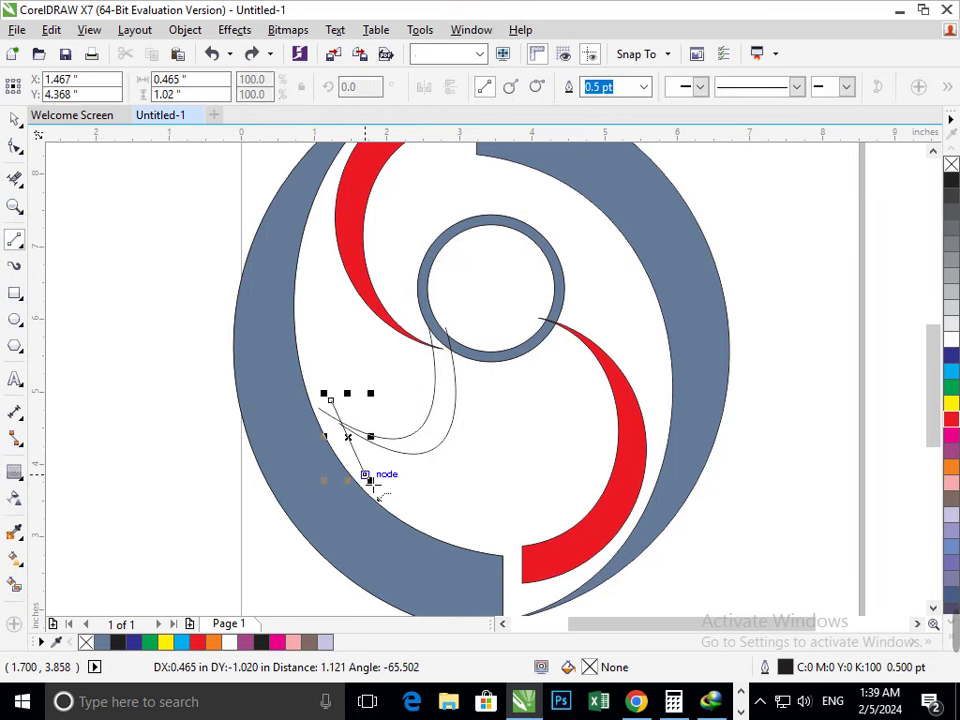
{"action": "left_click", "coordinate": [15, 585]}
{"action": "left_click", "coordinate": [429, 456]}
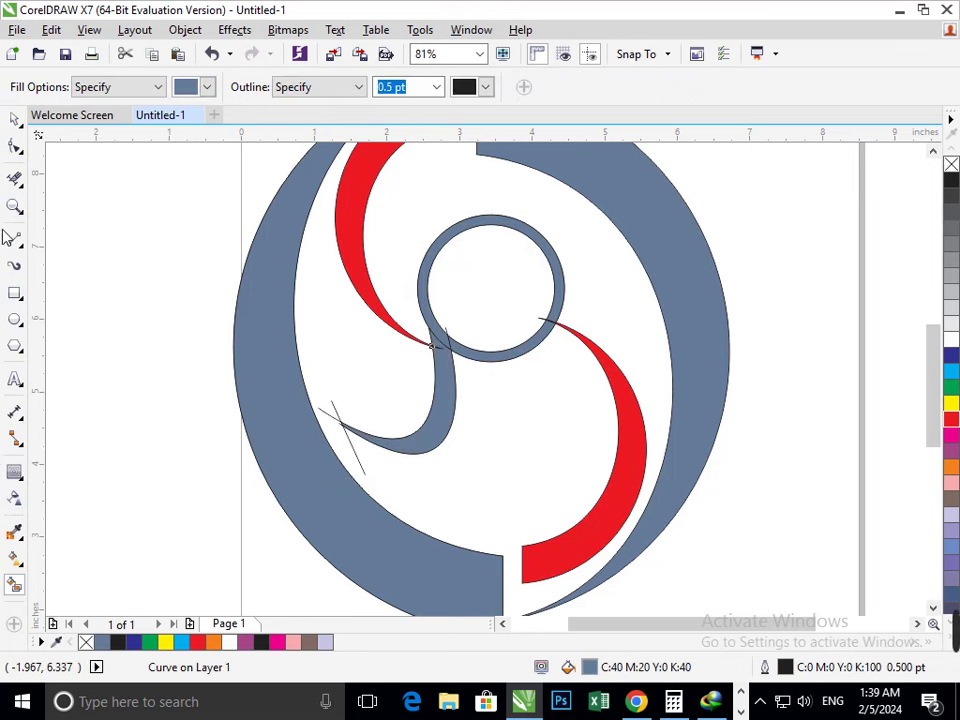
Delete the ring's blue-grey fill and the end of the tail's outer curve inside the ring using Virtual Segment Delete.
{"action": "left_click", "coordinate": [16, 182]}
{"action": "scroll", "coordinate": [462, 410], "scroll_direction": "up", "scroll_amount": 5}
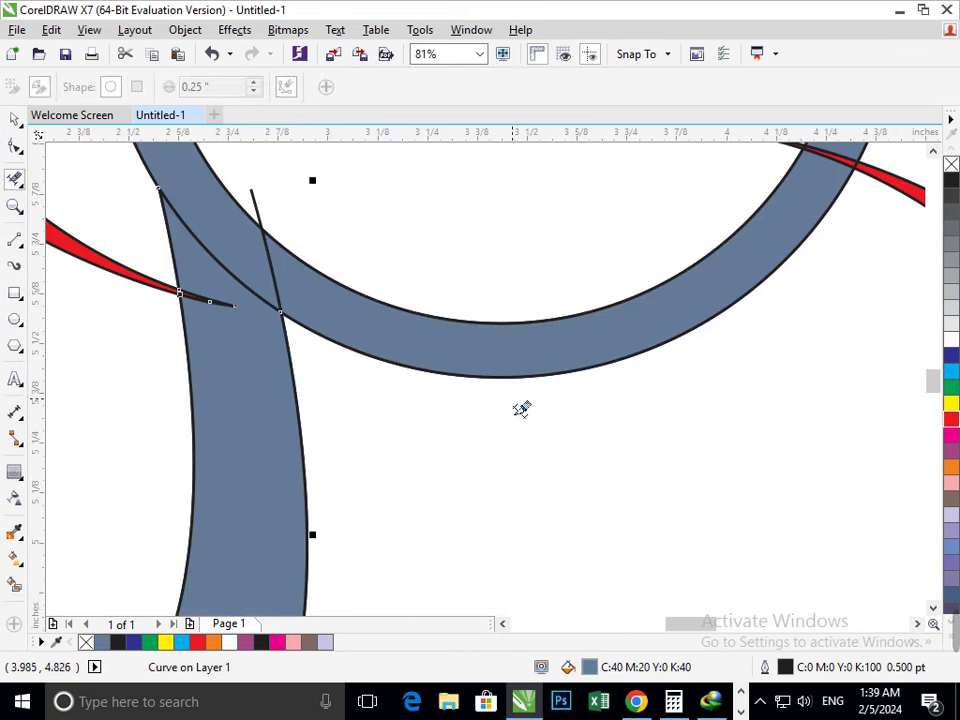
{"action": "left_click", "coordinate": [276, 292]}
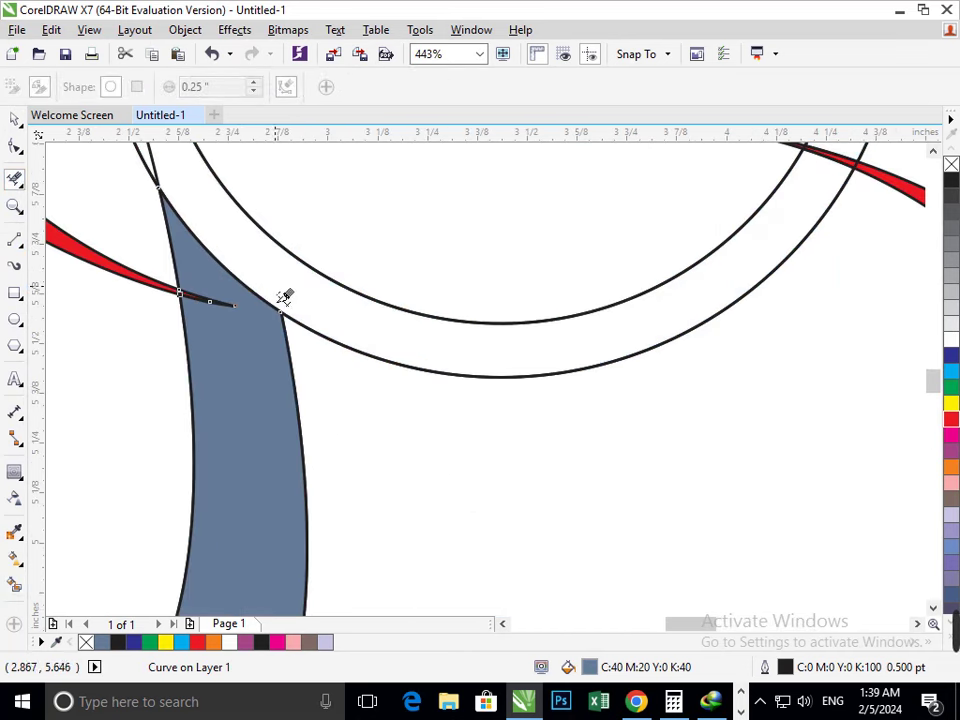
Try to trim the tail's upper edge and the overlapping tip of the upper red crescent using Virtual Segment Delete.
{"action": "left_click", "coordinate": [230, 312]}
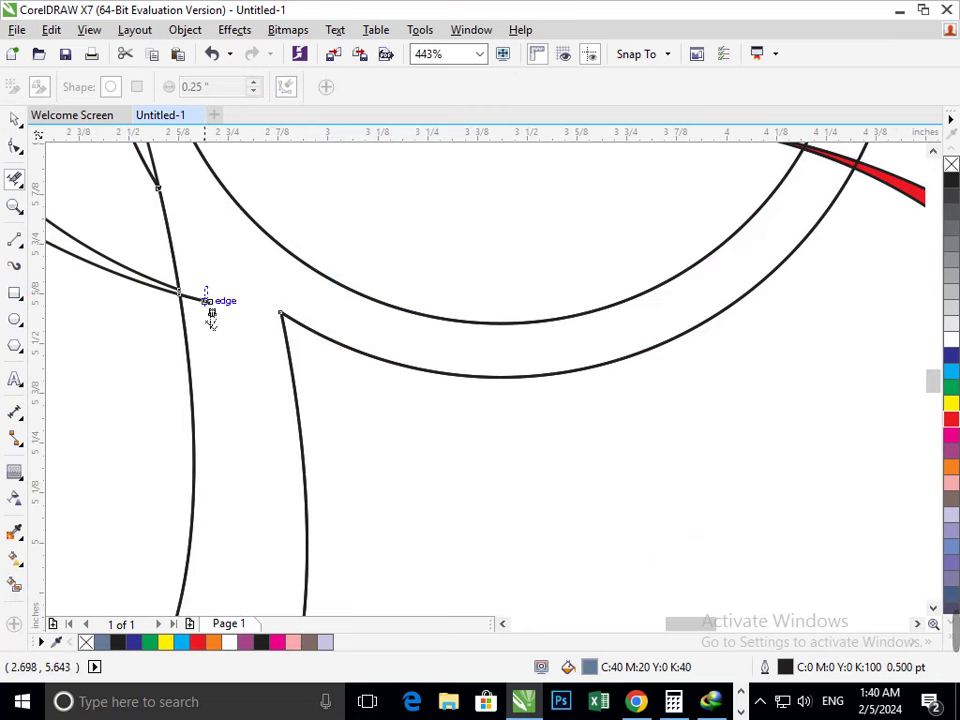
{"action": "left_click", "coordinate": [204, 300]}
{"action": "scroll", "coordinate": [488, 358], "scroll_direction": "down", "scroll_amount": 5}
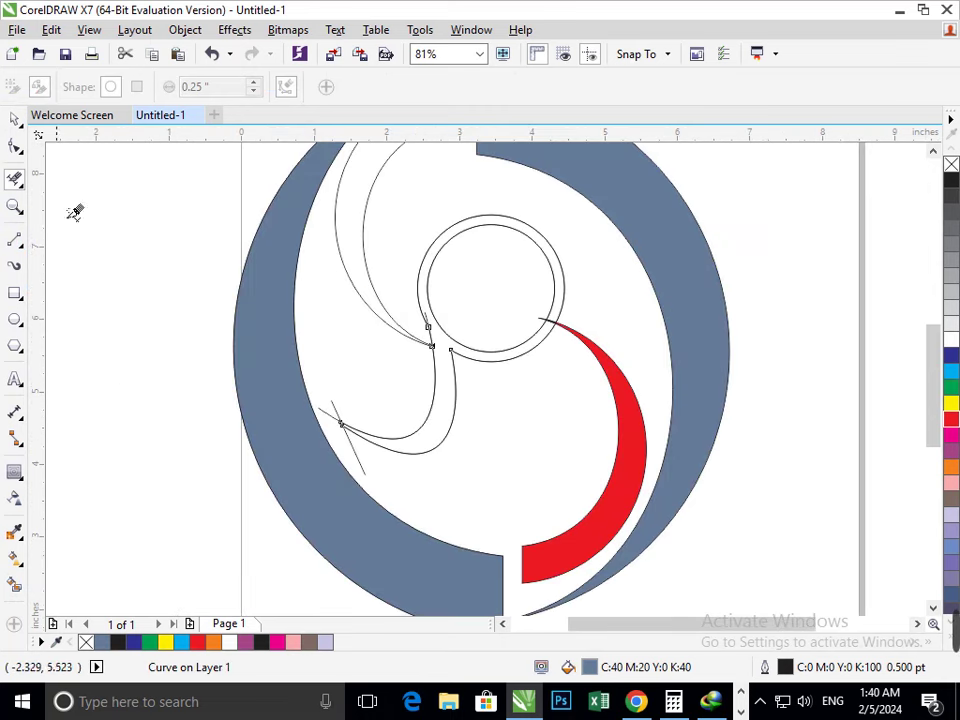
{"action": "left_click", "coordinate": [14, 118]}
{"action": "left_click", "coordinate": [124, 377]}
{"action": "key", "text": "ctrl+z"}
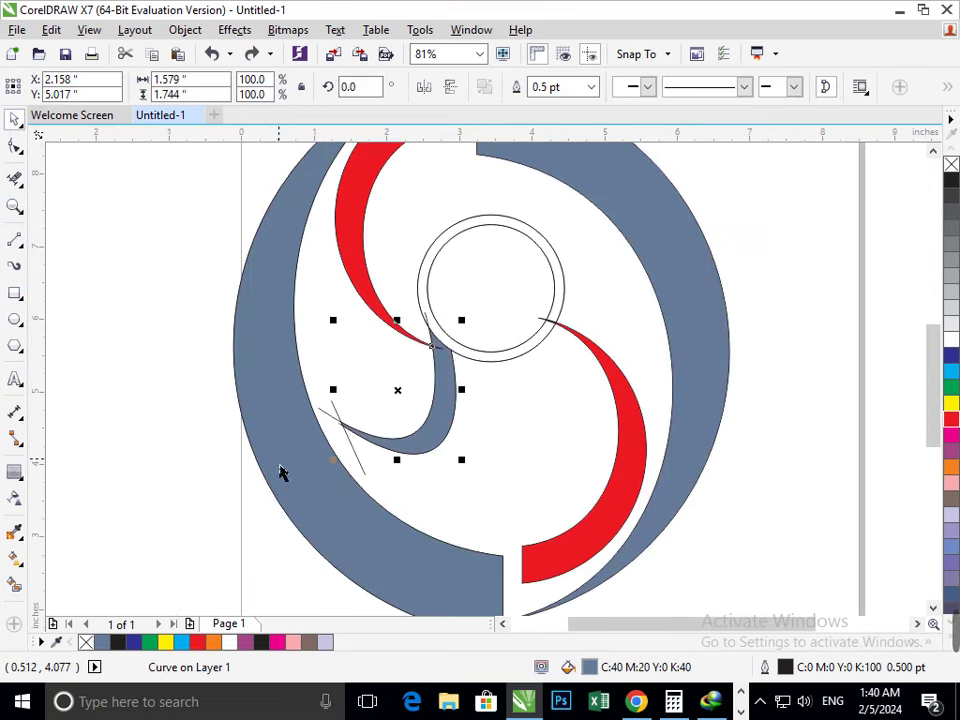
{"action": "left_click", "coordinate": [349, 410]}
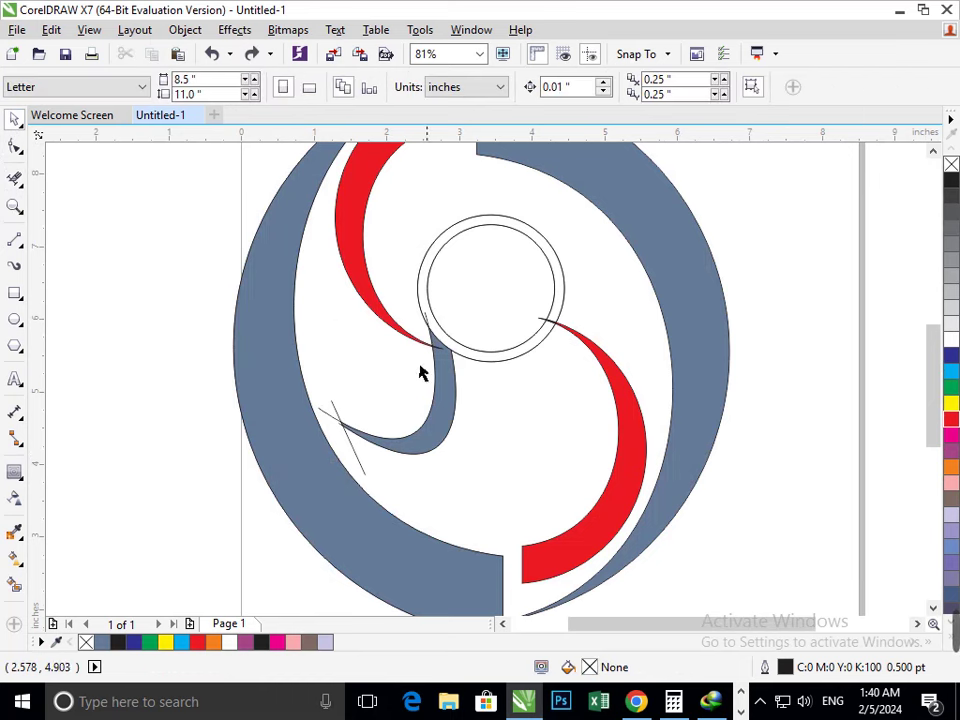
Rotate the upper red crescent to about 352.428° and move it to X 2.099 in, Y 7.319 in, clear of the tail.
{"action": "scroll", "coordinate": [420, 373], "scroll_direction": "down", "scroll_amount": 3}
{"action": "scroll", "coordinate": [512, 429], "scroll_direction": "up", "scroll_amount": 3}
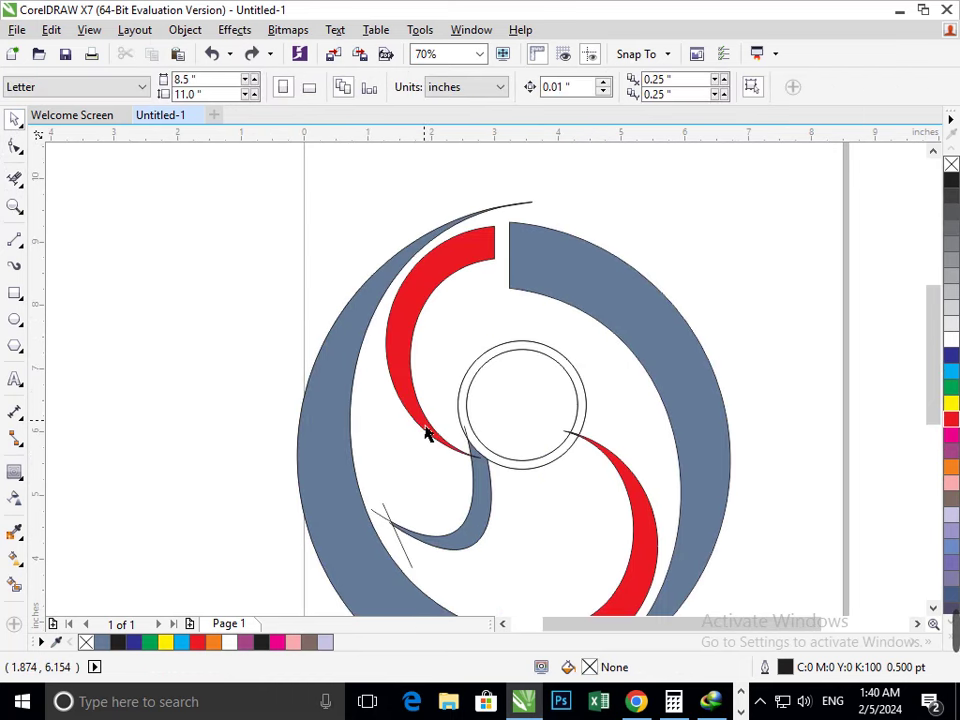
{"action": "mouse_move", "coordinate": [427, 421]}
{"action": "left_mouse_down"}
{"action": "mouse_move", "coordinate": [436, 420]}
{"action": "mouse_move", "coordinate": [427, 410]}
{"action": "left_mouse_up"}
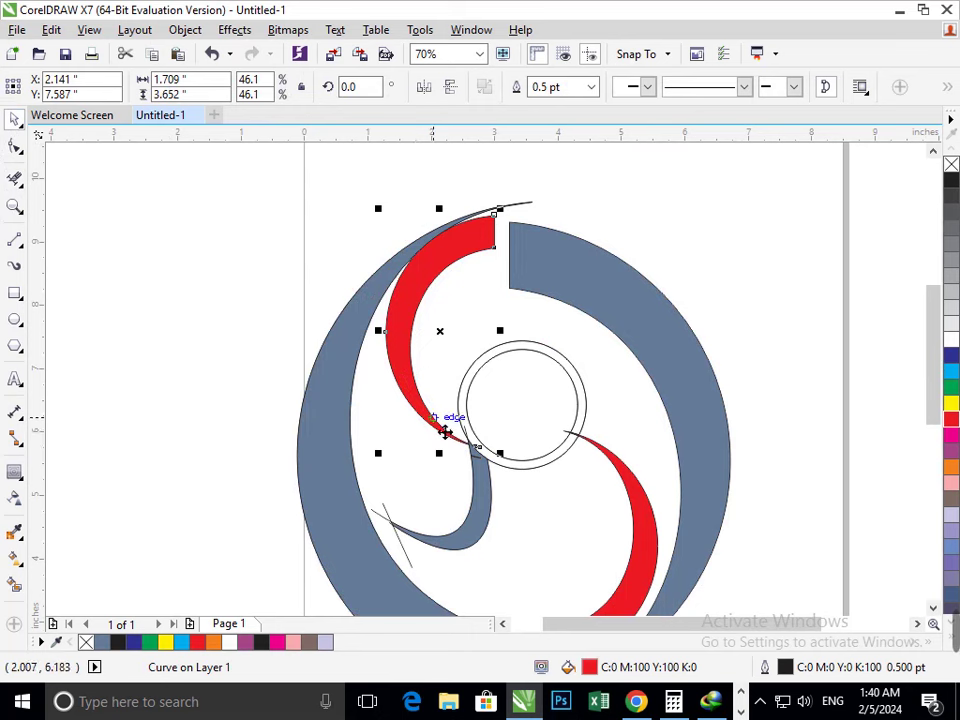
{"action": "left_click", "coordinate": [447, 431]}
{"action": "left_click", "coordinate": [428, 420]}
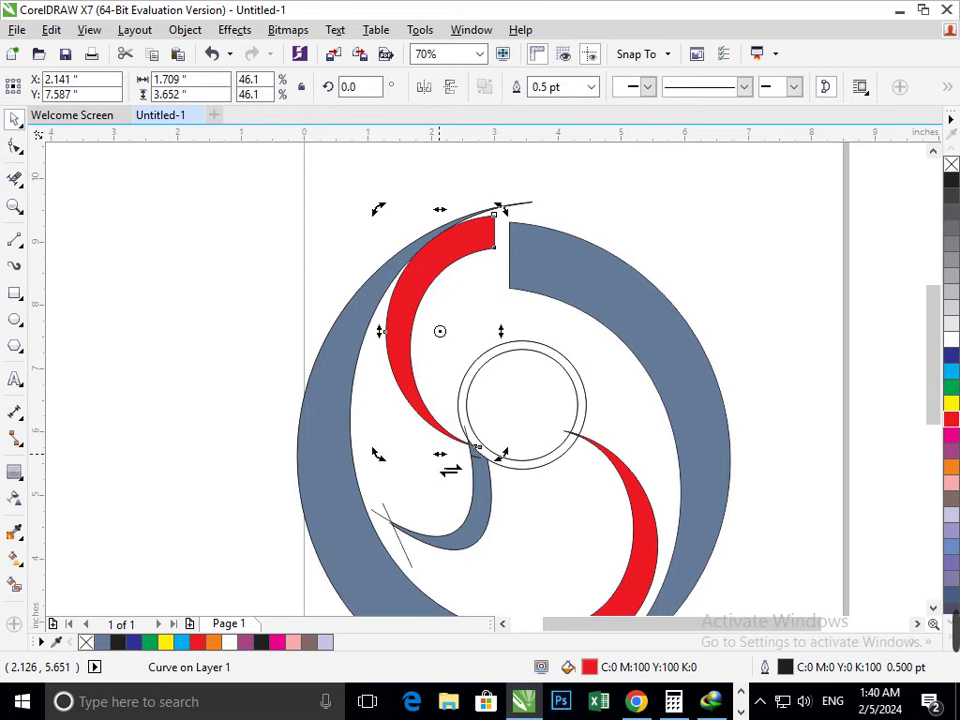
{"action": "left_click_drag", "start_coordinate": [440, 455], "coordinate": [423, 479]}
{"action": "key", "text": "ctrl+z"}
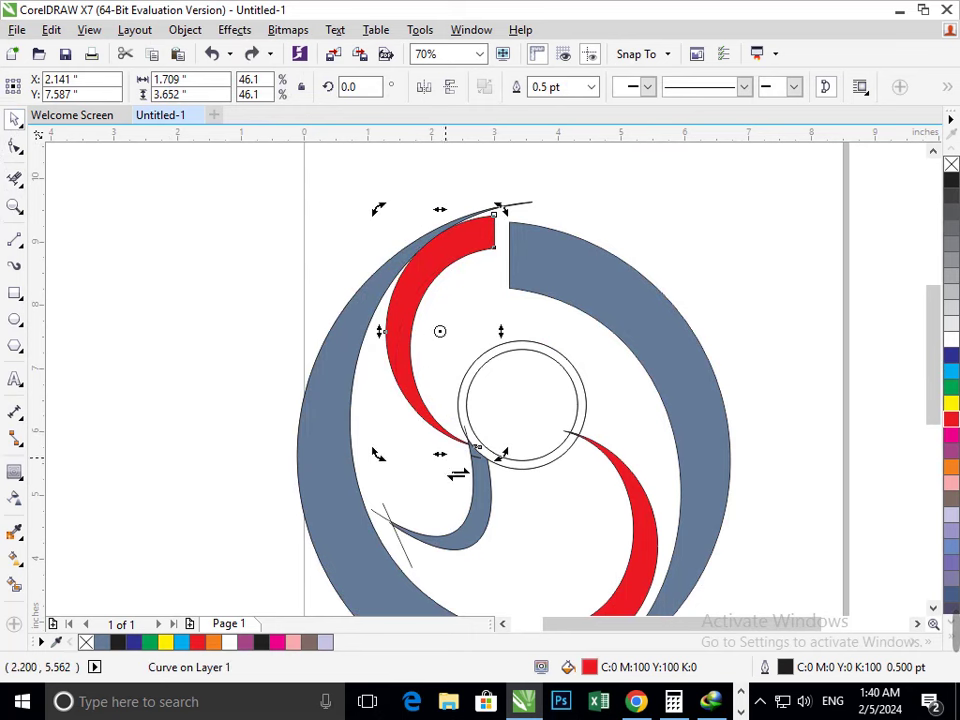
{"action": "left_click_drag", "start_coordinate": [514, 474], "coordinate": [499, 495]}
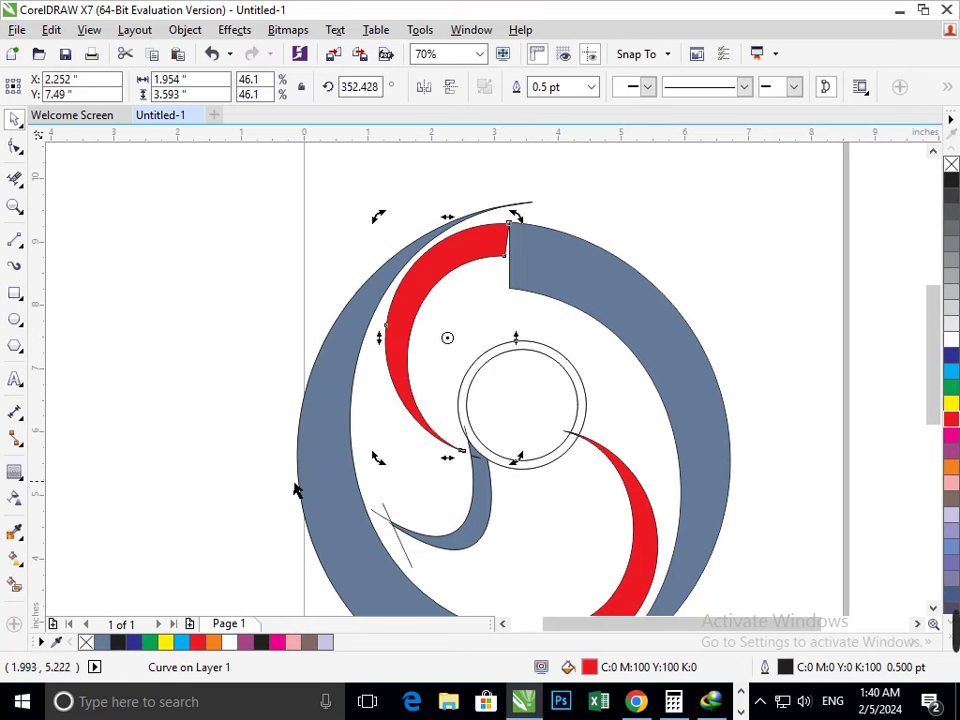
{"action": "left_click", "coordinate": [404, 451]}
{"action": "mouse_move", "coordinate": [422, 441]}
{"action": "left_mouse_down"}
{"action": "mouse_move", "coordinate": [422, 433]}
{"action": "mouse_move", "coordinate": [415, 444]}
{"action": "left_mouse_up"}
{"action": "left_click", "coordinate": [758, 268]}
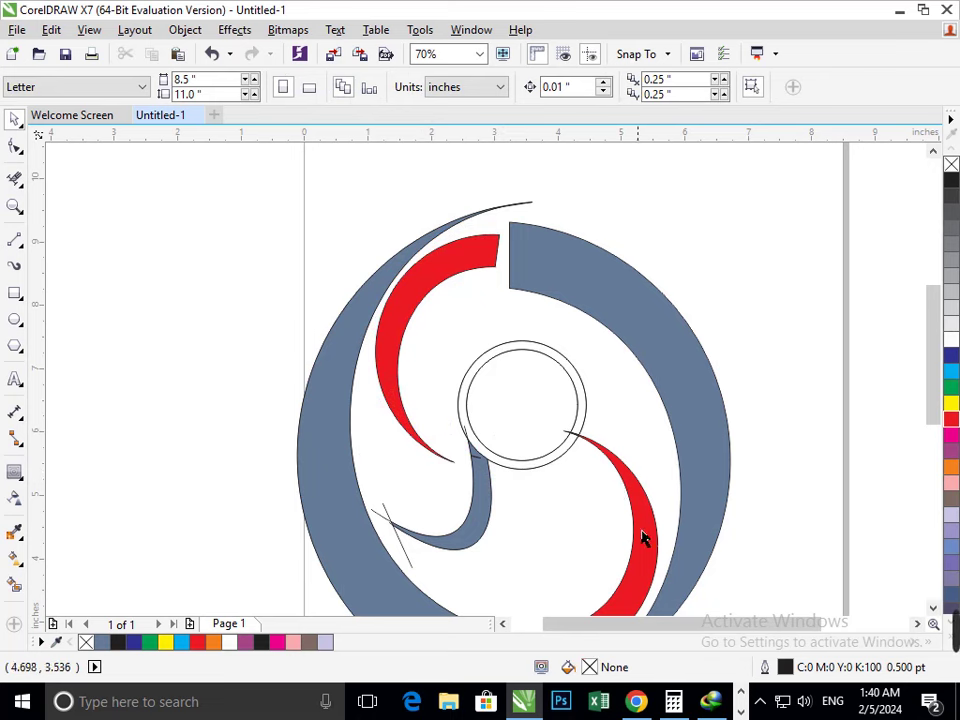
Delete the lower red crescent.
{"action": "scroll", "coordinate": [643, 537], "scroll_direction": "down", "scroll_amount": 2}
{"action": "scroll", "coordinate": [574, 506], "scroll_direction": "up", "scroll_amount": 3}
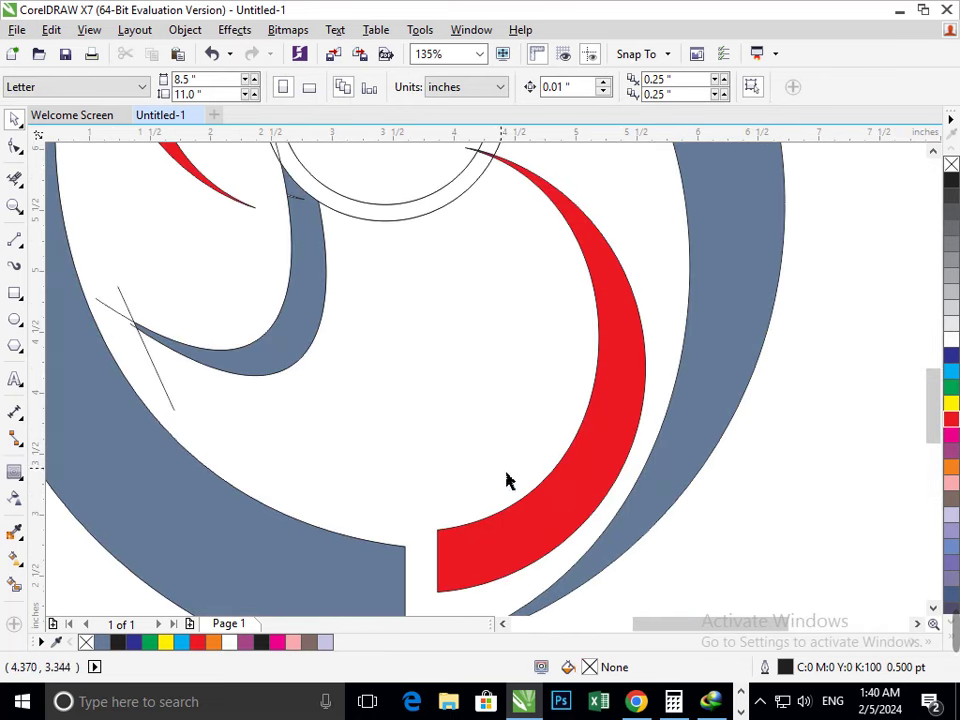
{"action": "scroll", "coordinate": [549, 492], "scroll_direction": "down", "scroll_amount": 3}
{"action": "left_click_drag", "start_coordinate": [501, 481], "coordinate": [623, 428]}
{"action": "key", "text": "Delete"}
Create a vertically mirrored copy of the upper red crescent, flip it horizontally and place it inside the right blue-grey crescent, below the circles.
{"action": "left_click", "coordinate": [409, 287]}
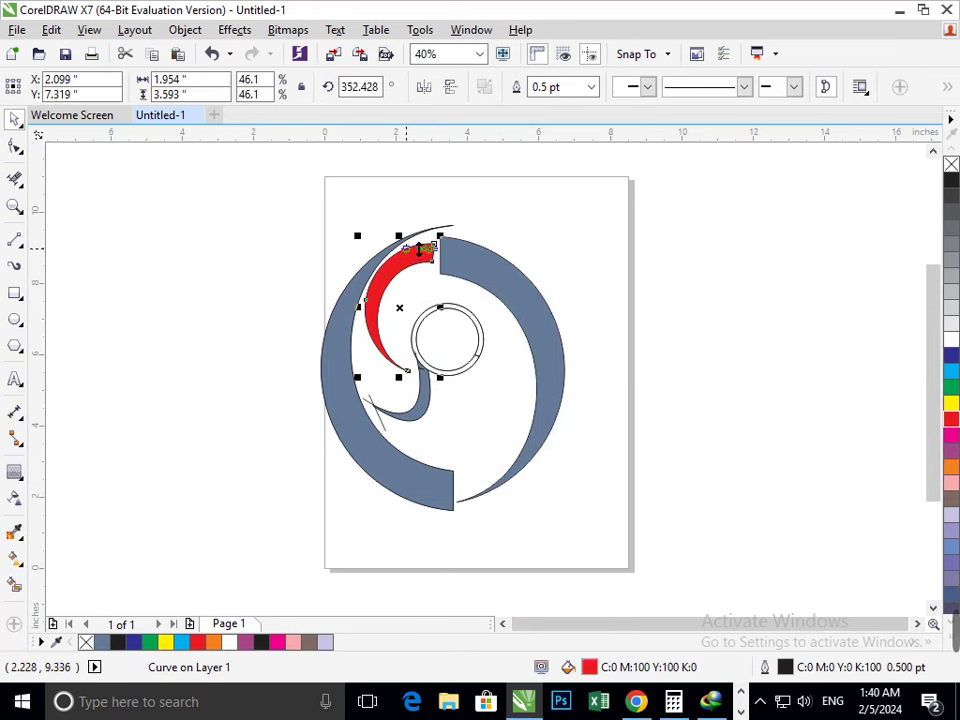
{"action": "left_click_drag", "start_coordinate": [419, 249], "coordinate": [476, 490]}
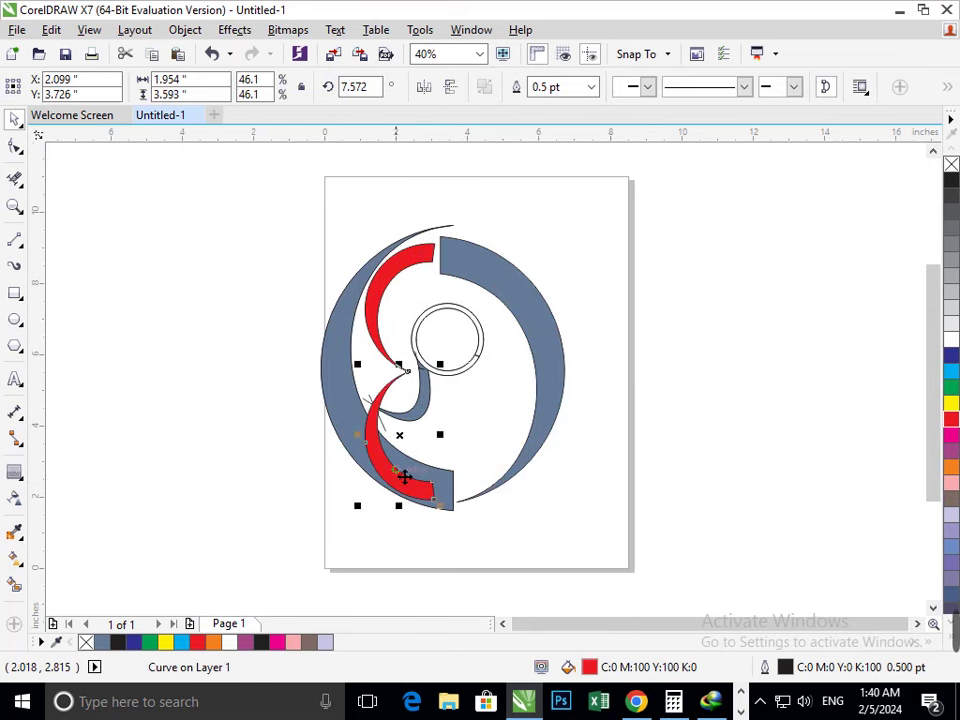
{"action": "left_click", "coordinate": [424, 86]}
{"action": "left_click_drag", "start_coordinate": [381, 508], "coordinate": [481, 495]}
{"action": "left_click", "coordinate": [530, 536]}
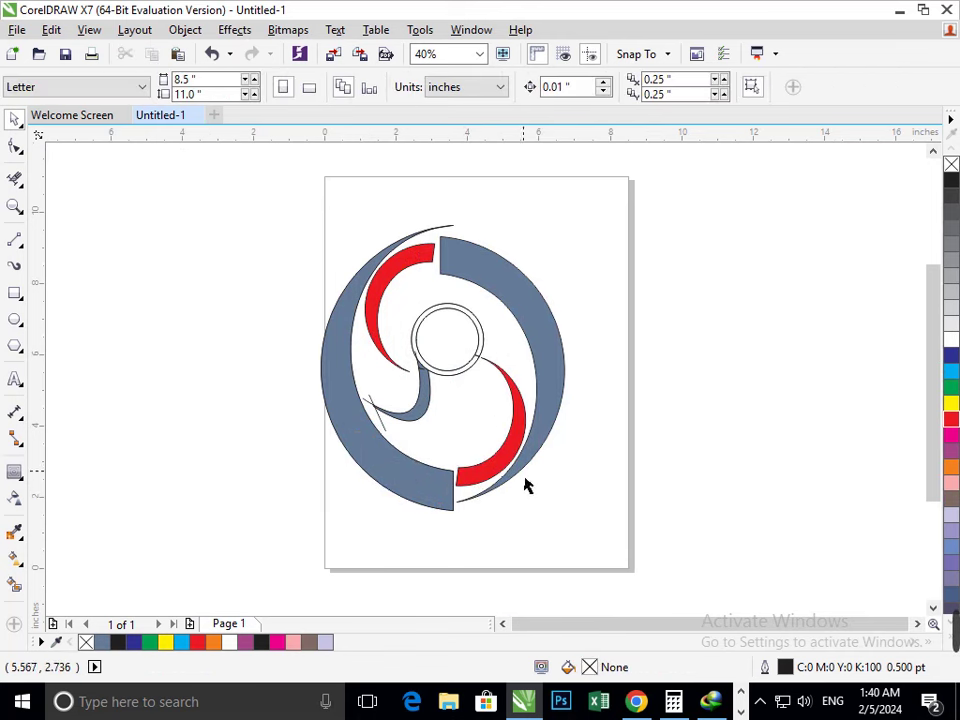
{"action": "left_click_drag", "start_coordinate": [512, 442], "coordinate": [538, 422]}
{"action": "key", "text": "ctrl+z"}
{"action": "left_click", "coordinate": [573, 558]}
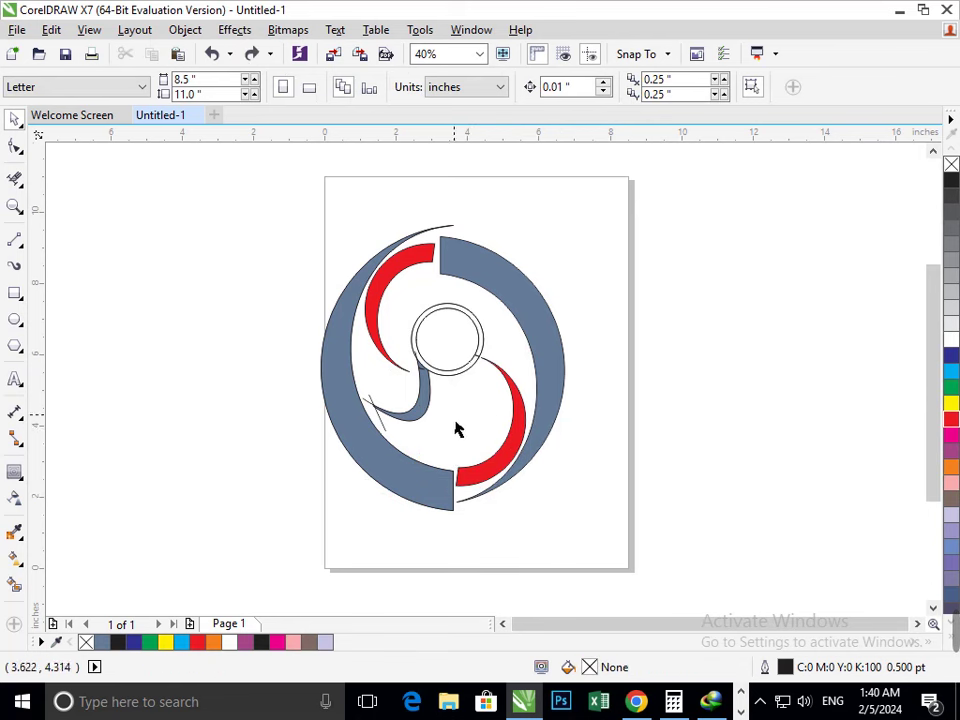
Delete the tail's fill, the curve stub inside the ring and the leftover crescent fragment across the ring using Virtual Segment Delete.
{"action": "scroll", "coordinate": [400, 343], "scroll_direction": "up", "scroll_amount": 4}
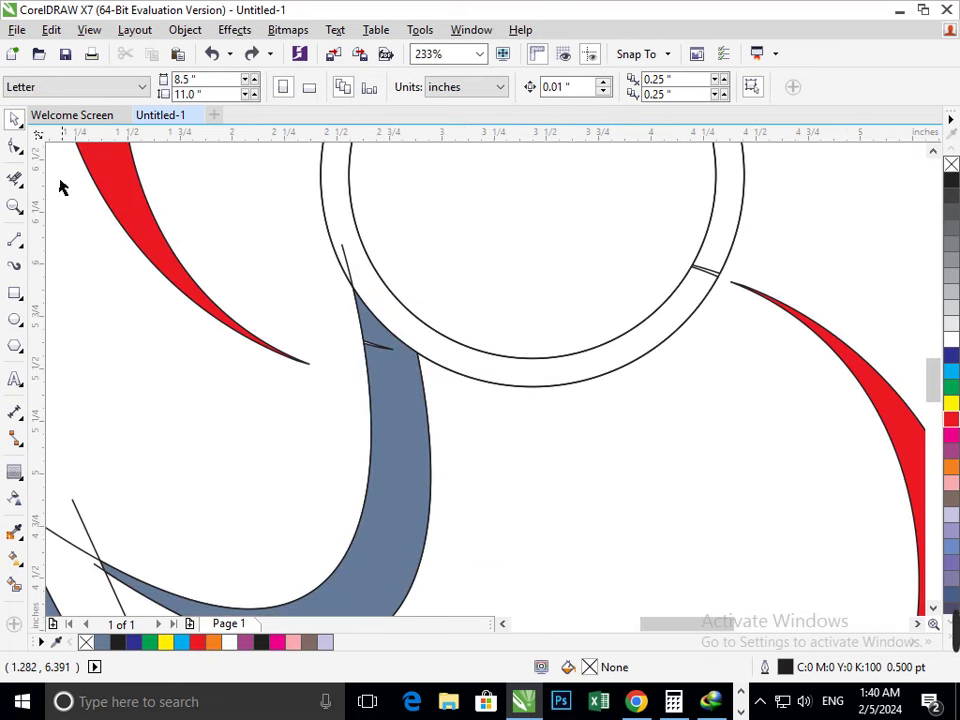
{"action": "left_click", "coordinate": [15, 179]}
{"action": "left_click_drag", "start_coordinate": [390, 317], "coordinate": [398, 380]}
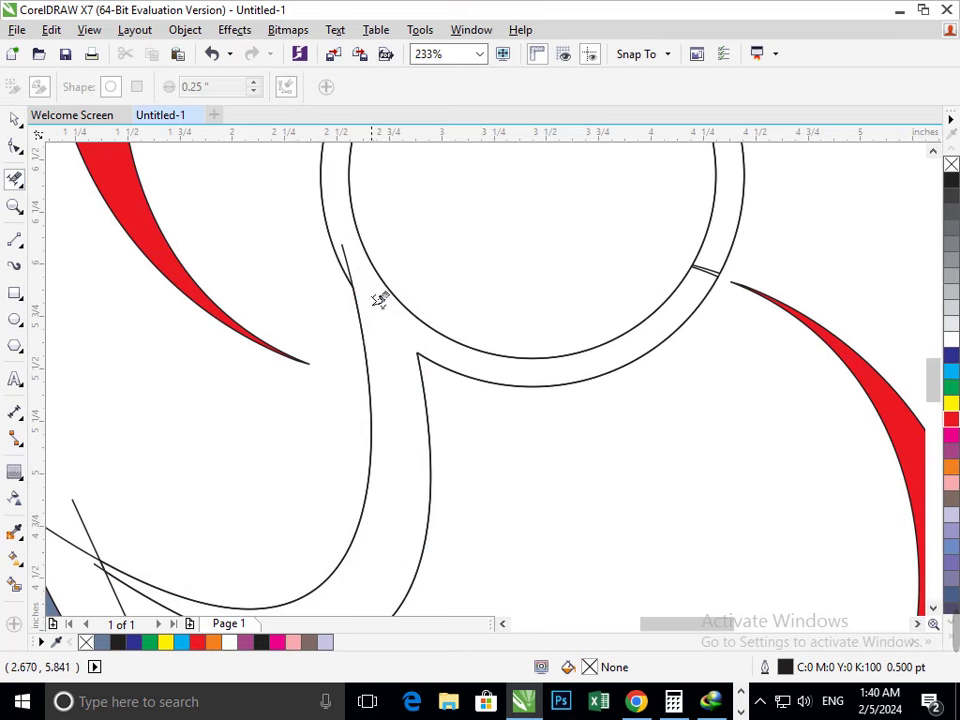
{"action": "left_click", "coordinate": [349, 267]}
{"action": "left_click", "coordinate": [707, 272]}
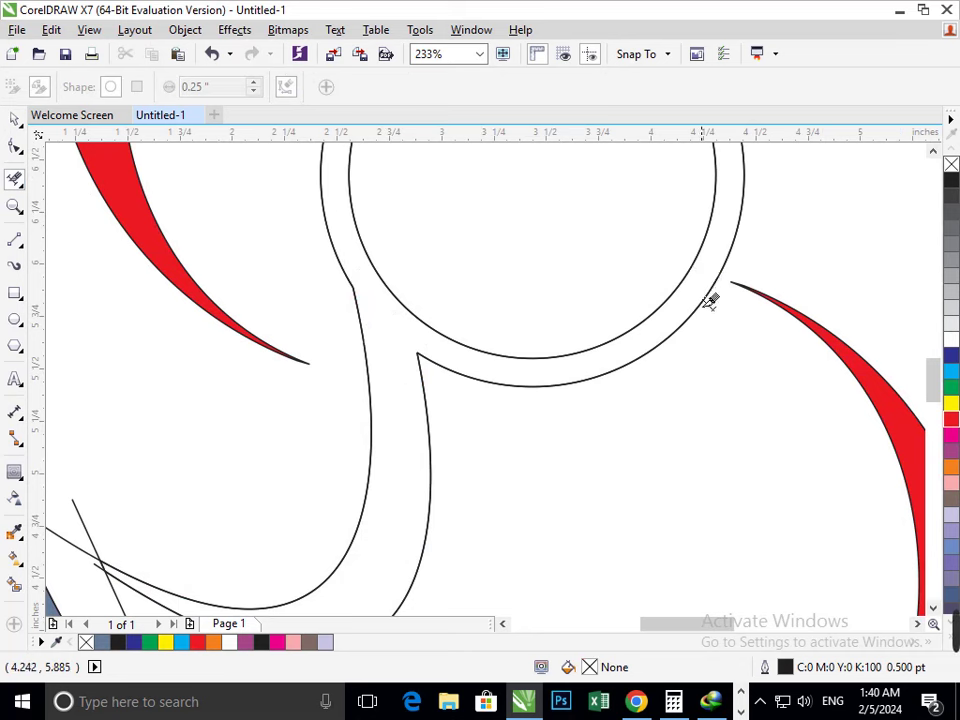
Trim the overhanging ends of the tail curves and crossing line at the tail's tip, leaving the short segment that closes the tip.
{"action": "key", "text": "F3"}
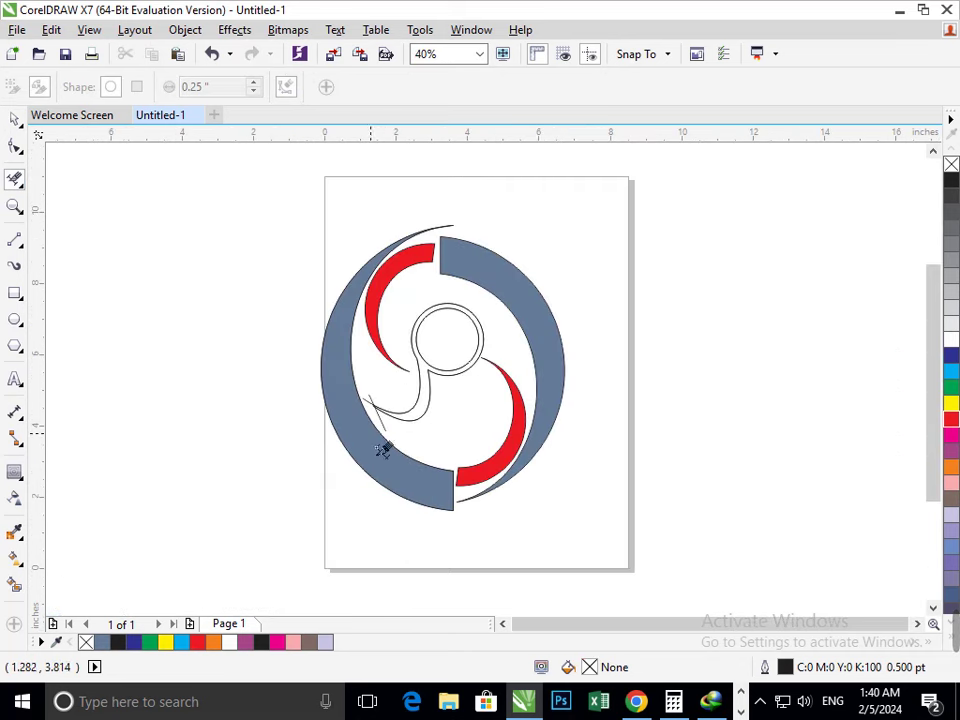
{"action": "left_click_drag", "start_coordinate": [344, 362], "coordinate": [525, 487]}
{"action": "left_click", "coordinate": [508, 521]}
{"action": "left_click", "coordinate": [453, 404]}
{"action": "left_click", "coordinate": [430, 405]}
{"action": "key", "text": "F2"}
{"action": "left_click_drag", "start_coordinate": [430, 416], "coordinate": [377, 304]}
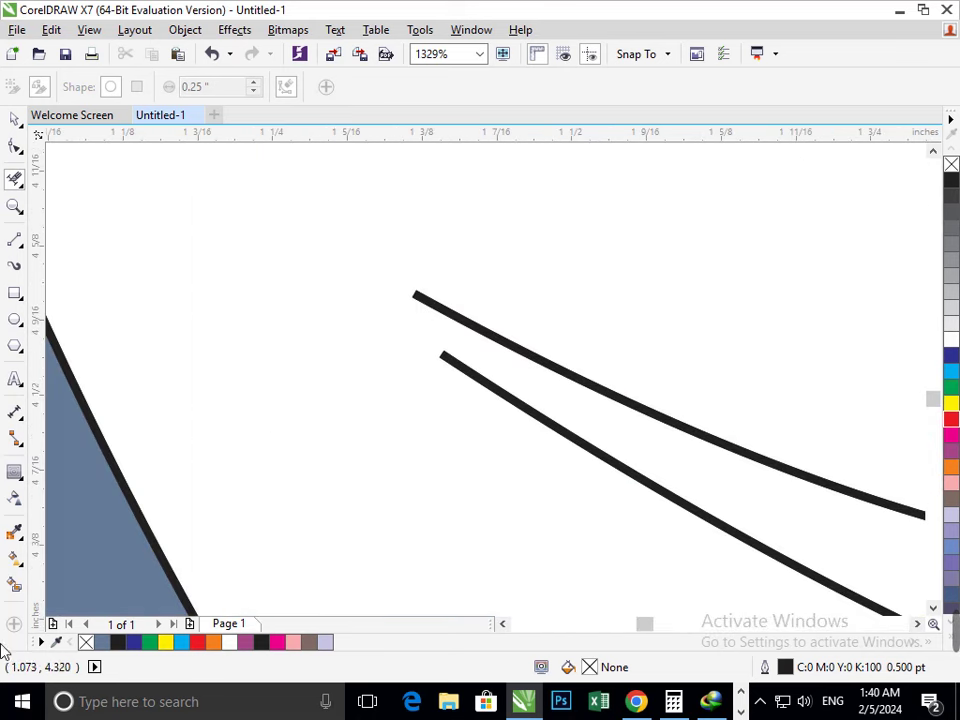
{"action": "key", "text": "ctrl+z"}
{"action": "left_click", "coordinate": [407, 336]}
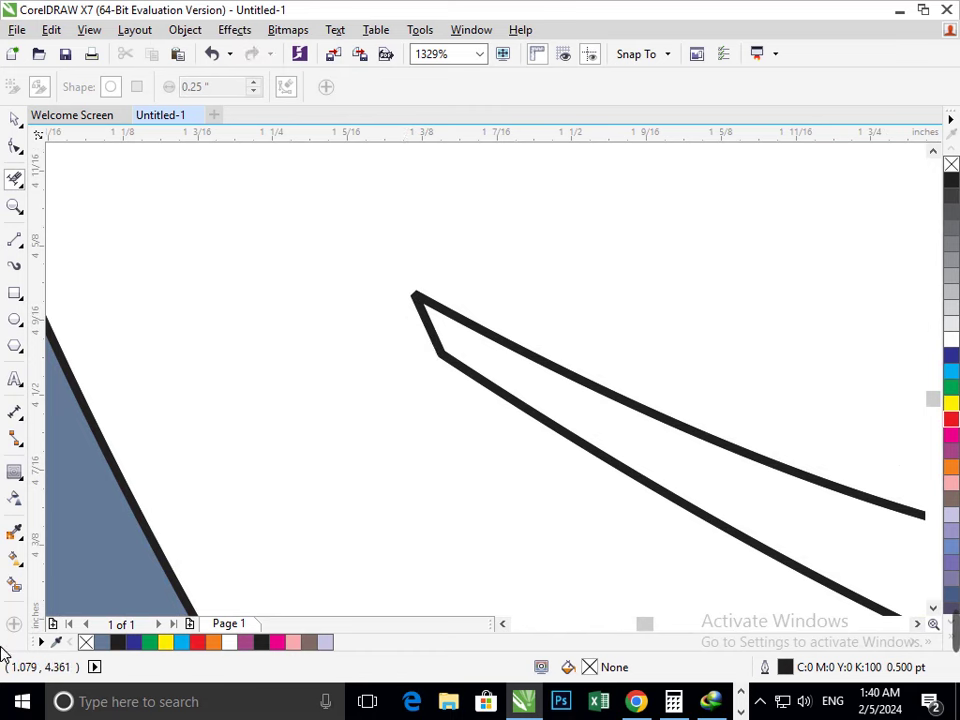
Try to fill the closed tail with blue-grey using Smart Fill.
{"action": "left_click", "coordinate": [14, 585]}
{"action": "left_click", "coordinate": [627, 433]}
{"action": "key", "text": "F2"}
{"action": "key", "text": "F3"}
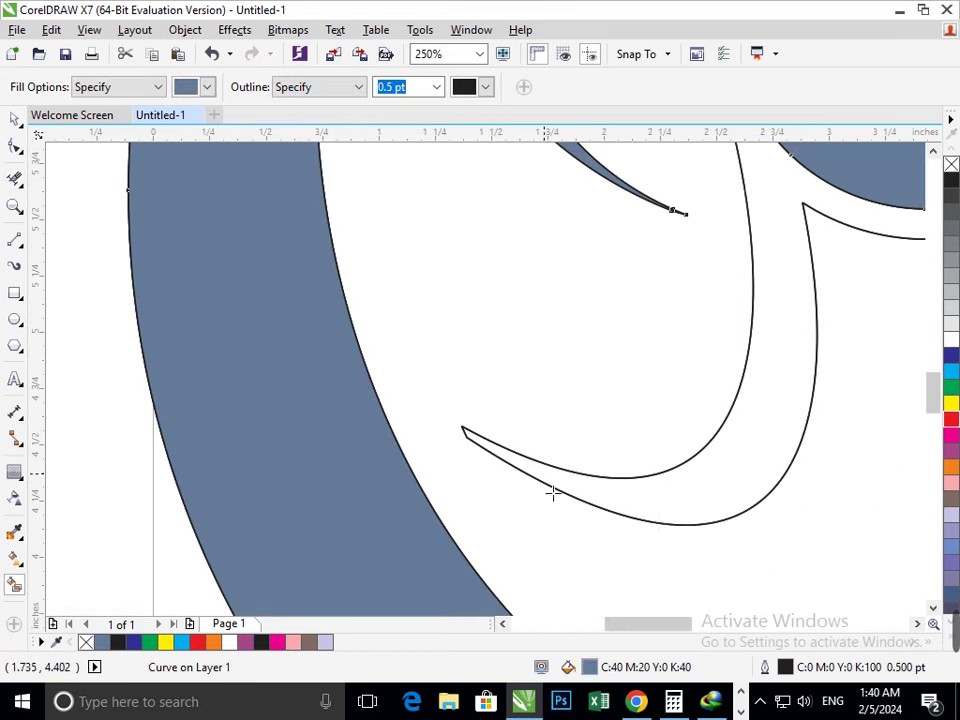
{"action": "key", "text": "ctrl+z"}
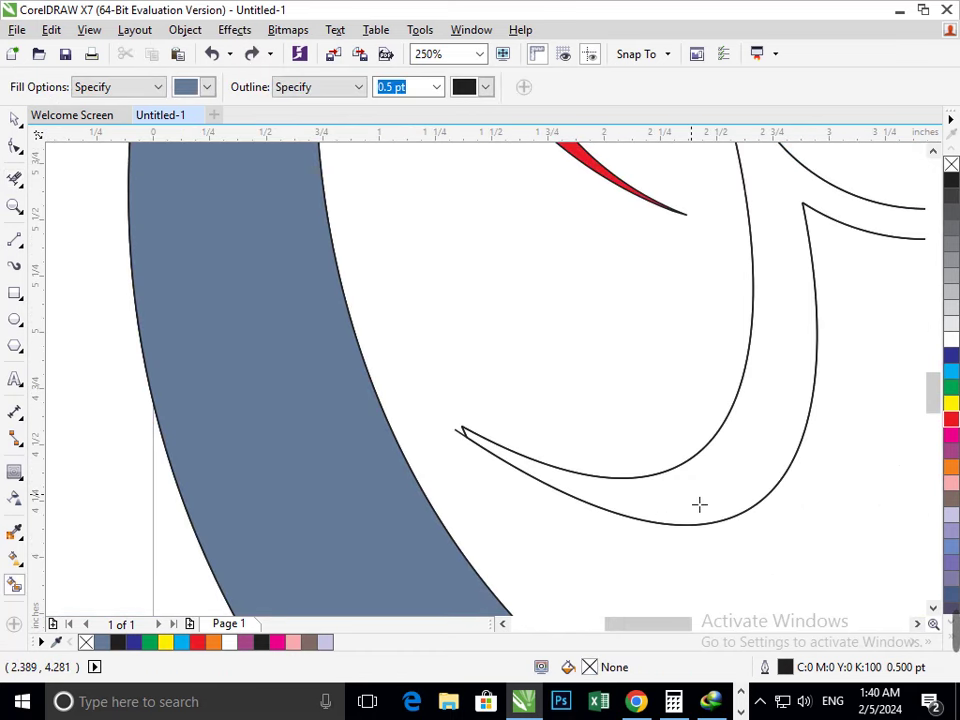
Undo the Smart Fill attempt and the trims at the tail's tip.
{"action": "key", "text": "ctrl+shift+z"}
{"action": "key", "text": "ctrl+z"}
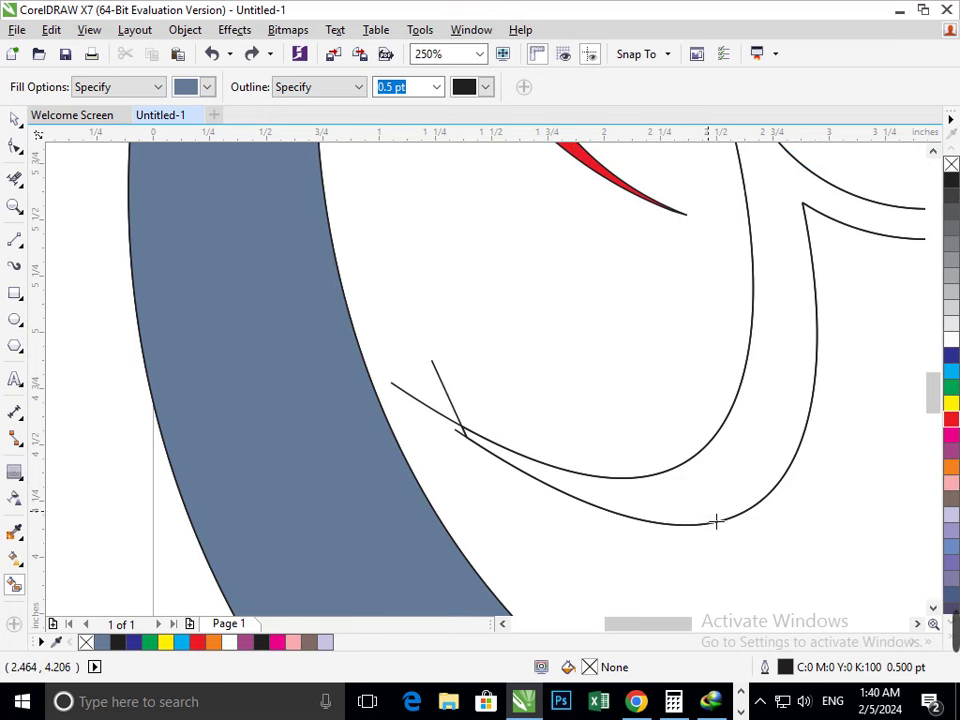
{"action": "key", "text": "ctrl+shift+z"}
{"action": "key", "text": "space"}
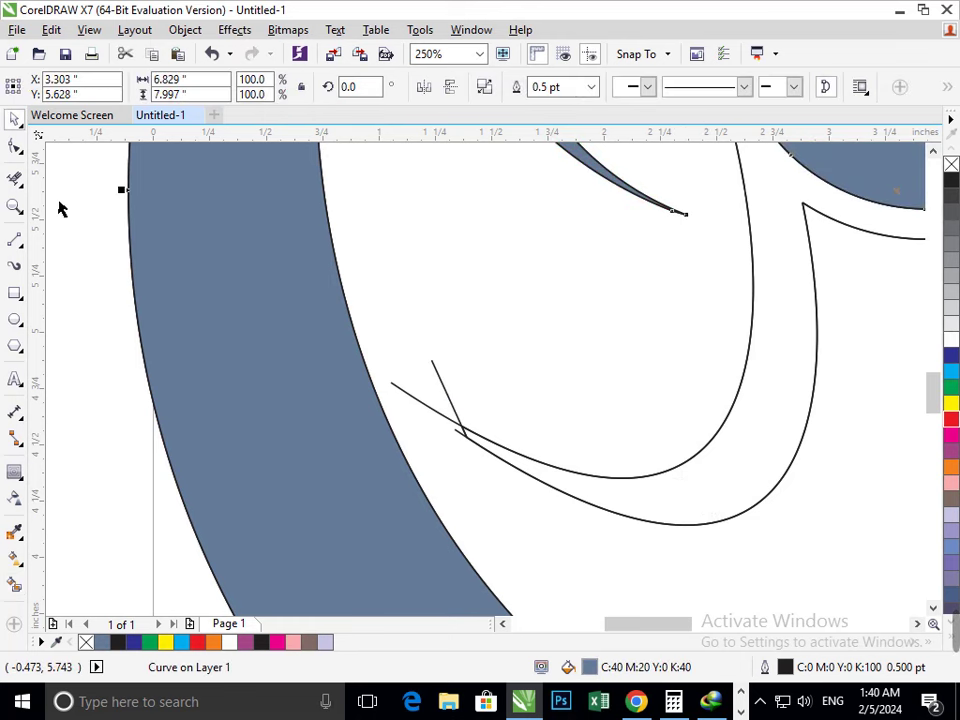
{"action": "scroll", "coordinate": [532, 487], "scroll_direction": "down", "scroll_amount": 5}
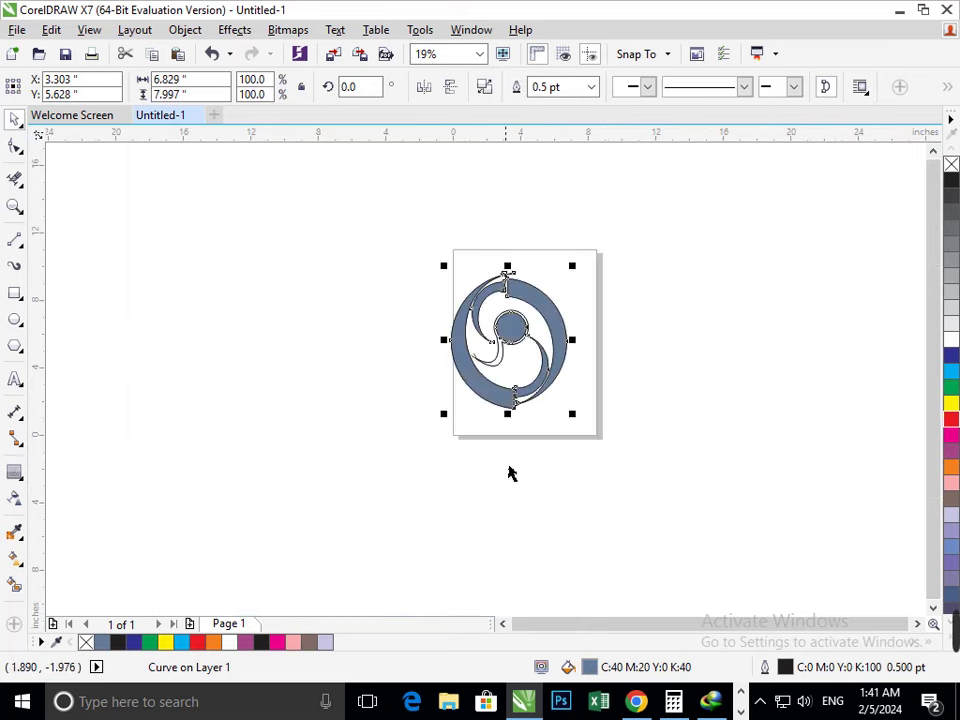
{"action": "left_click", "coordinate": [556, 430]}
{"action": "scroll", "coordinate": [617, 458], "scroll_direction": "up", "scroll_amount": 2}
{"action": "key", "text": "ctrl+z"}
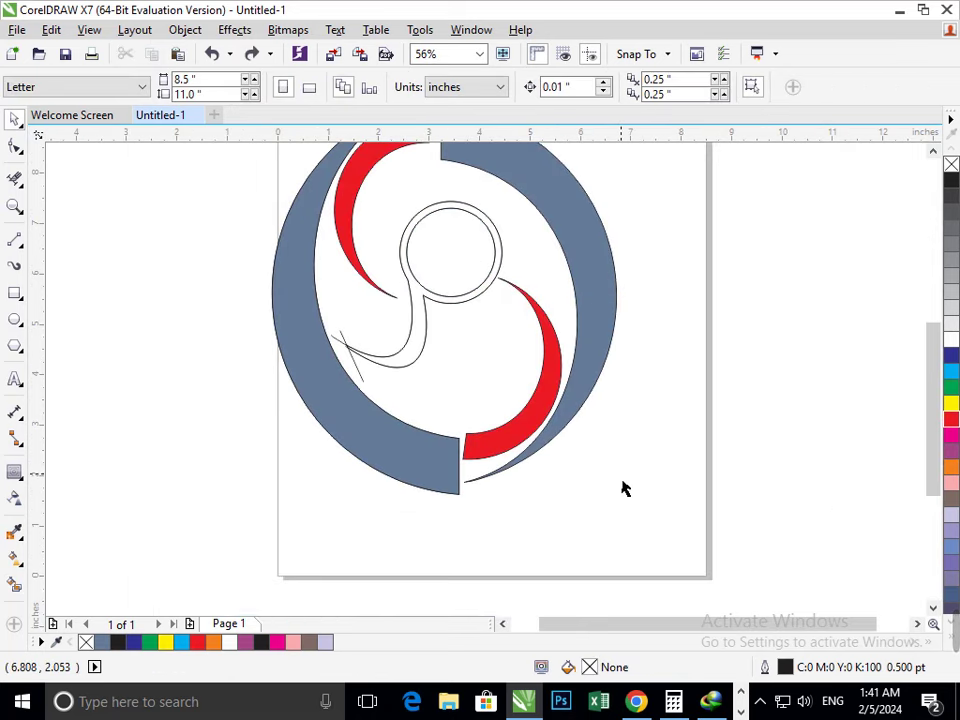
Try to fill the tail below the ring with blue-grey using Smart Fill.
{"action": "left_click", "coordinate": [429, 338]}
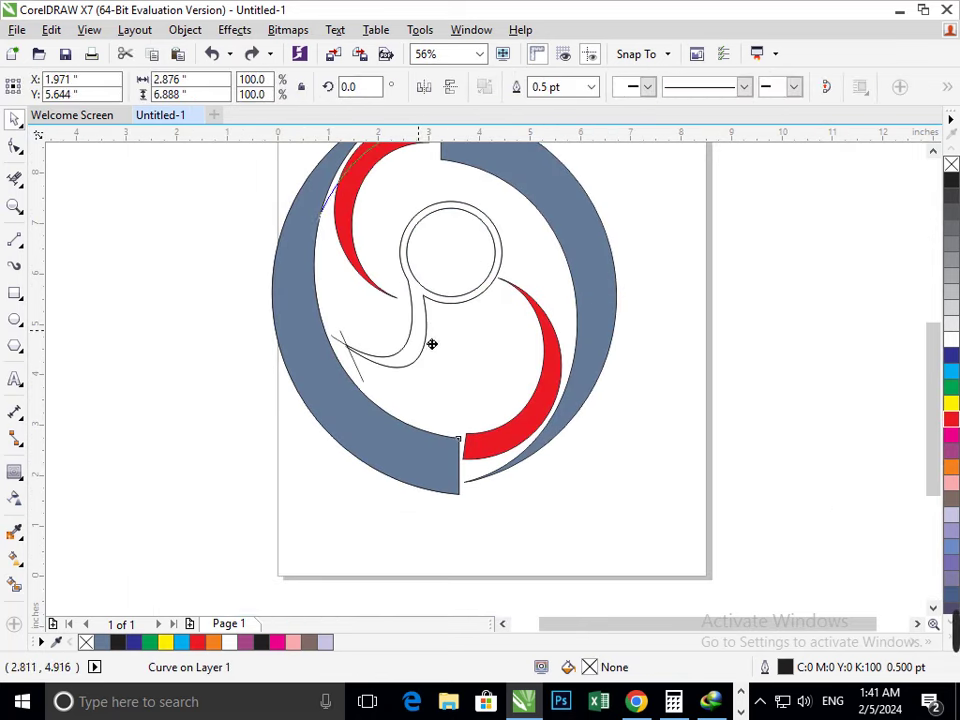
{"action": "left_click", "coordinate": [439, 343]}
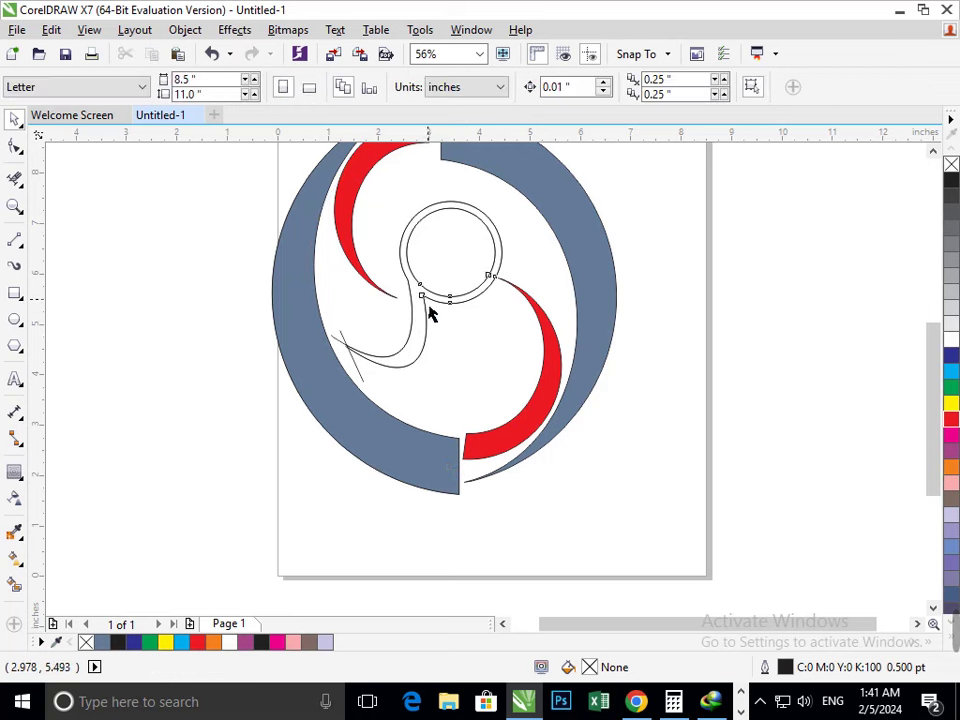
{"action": "left_click", "coordinate": [429, 312]}
{"action": "left_click", "coordinate": [435, 311]}
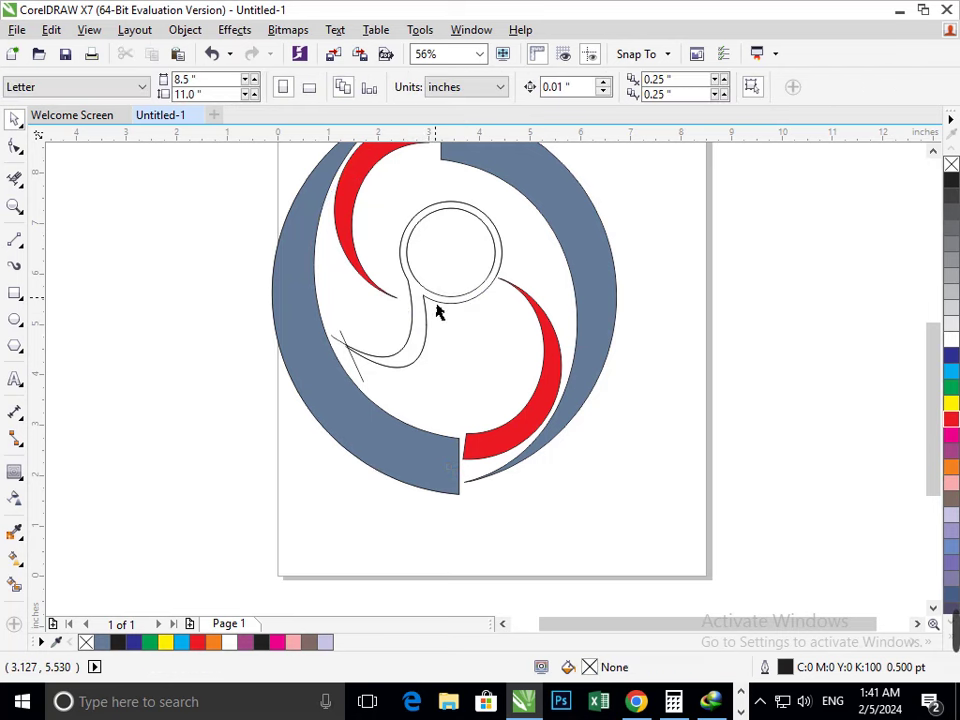
{"action": "left_click", "coordinate": [424, 336]}
{"action": "key", "text": "ctrl+z"}
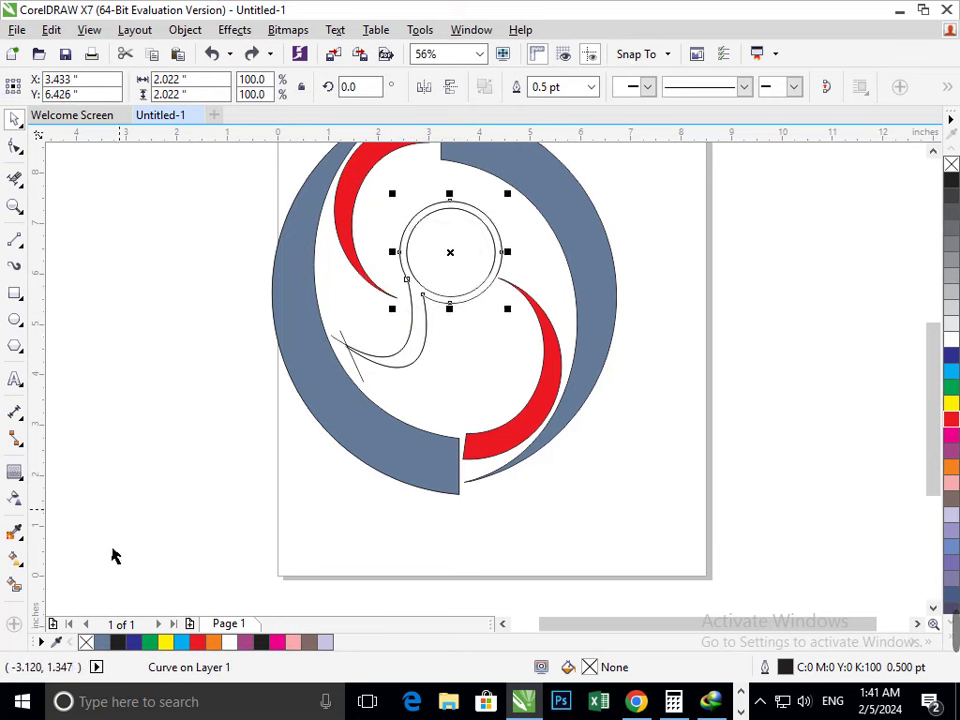
{"action": "left_click", "coordinate": [15, 584]}
{"action": "left_click", "coordinate": [410, 366]}
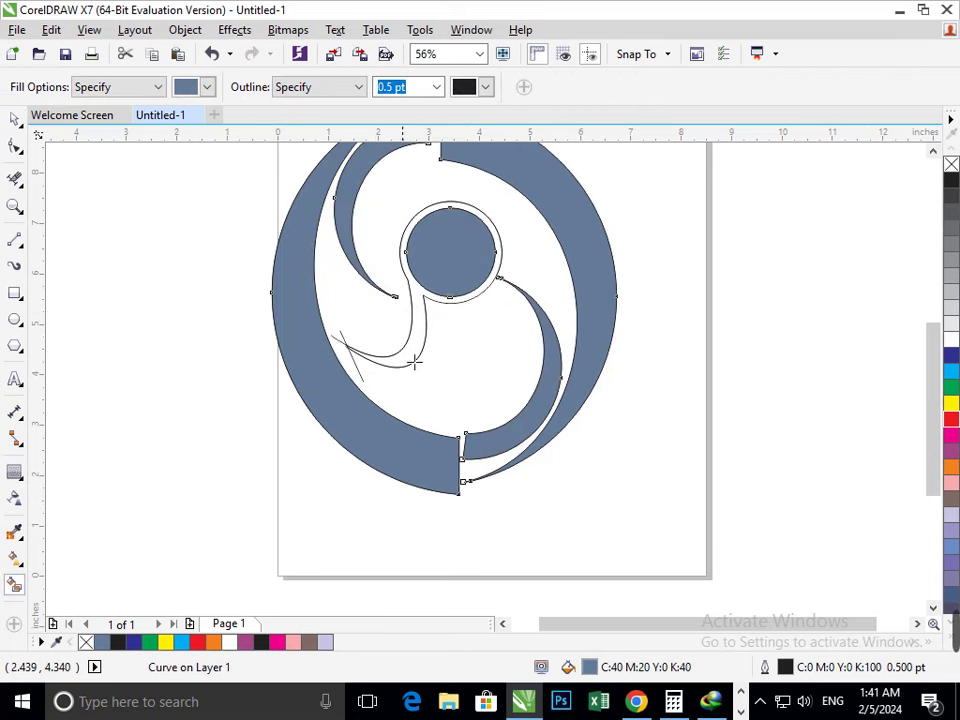
{"action": "key", "text": "ctrl+z"}
Trim the overhanging curve and crossing-line ends at the tail's tip with Virtual Segment Delete, leaving the short closing segment.
{"action": "left_click", "coordinate": [15, 119]}
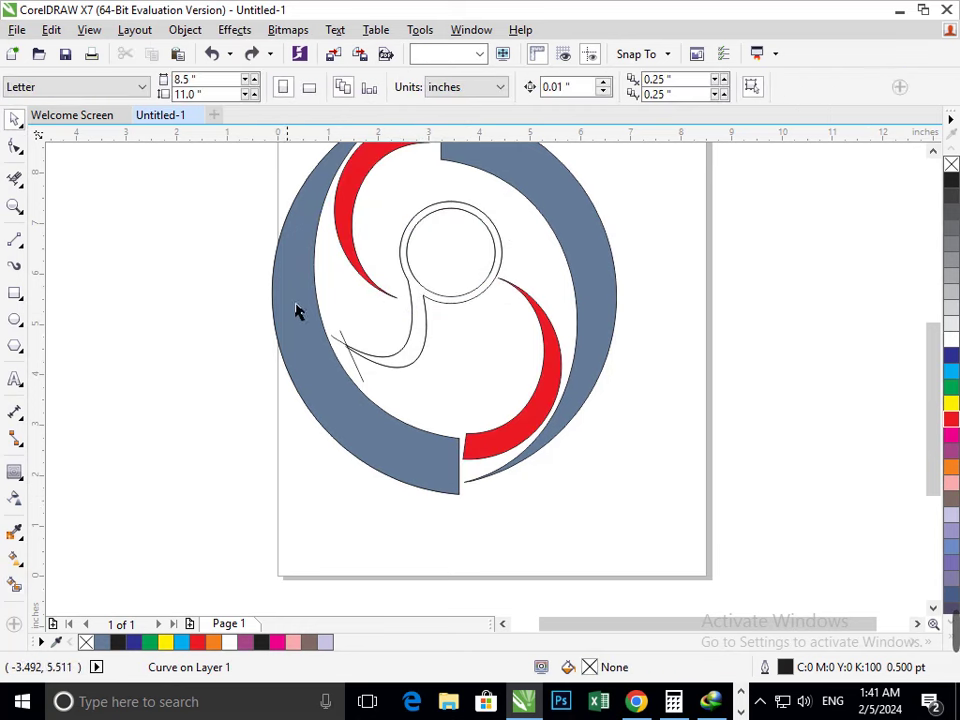
{"action": "left_click_drag", "start_coordinate": [249, 190], "coordinate": [545, 390]}
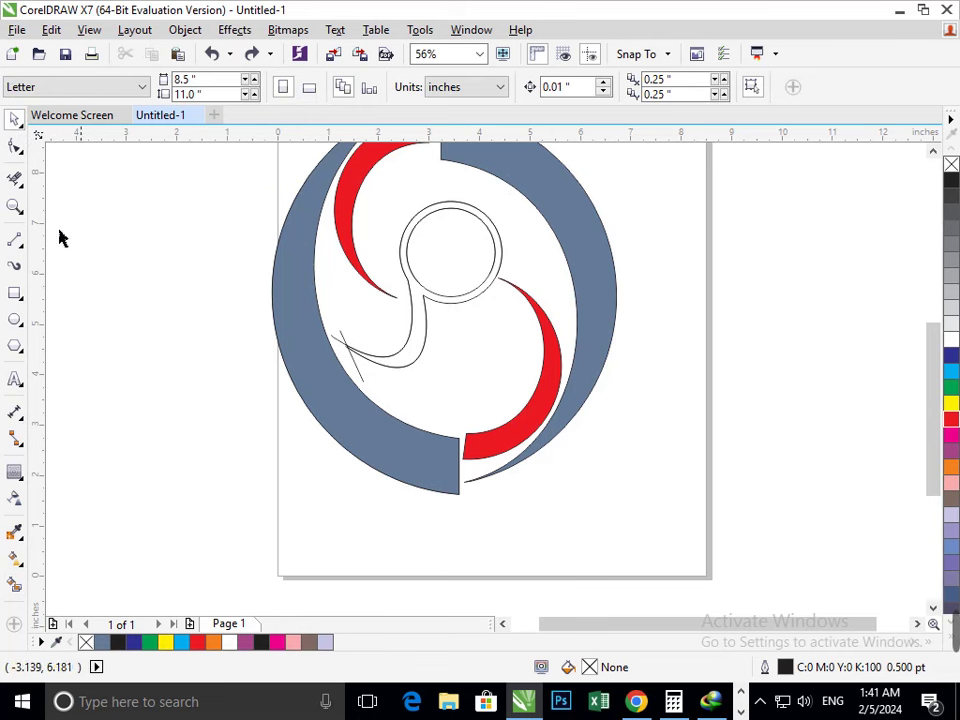
{"action": "left_click", "coordinate": [15, 180]}
{"action": "scroll", "coordinate": [332, 349], "scroll_direction": "up", "scroll_amount": 5}
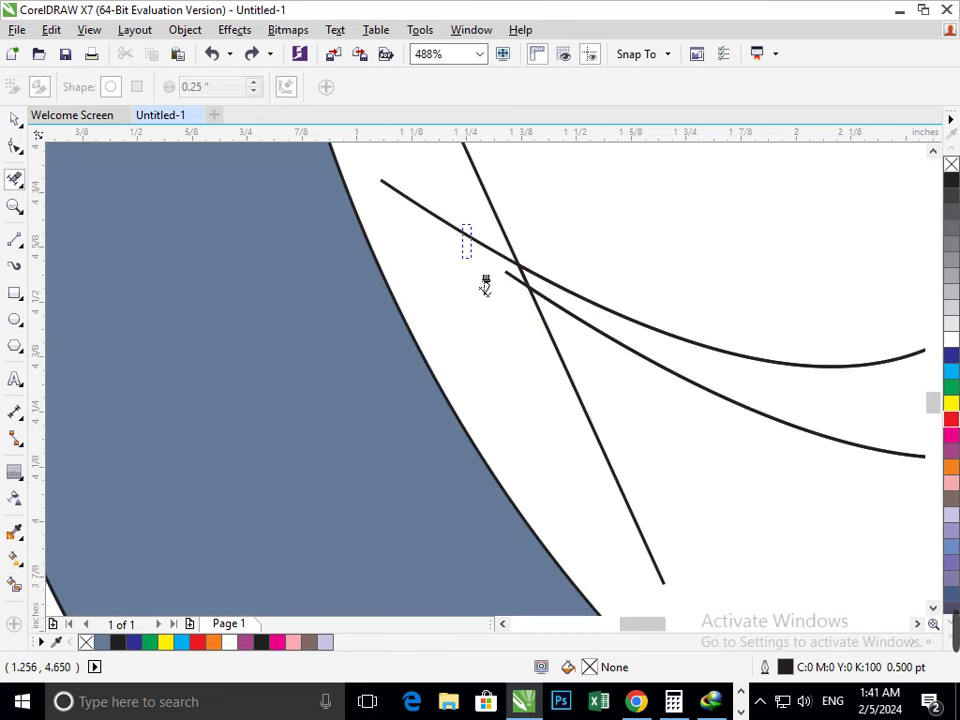
{"action": "left_click_drag", "start_coordinate": [485, 285], "coordinate": [486, 287]}
{"action": "left_click_drag", "start_coordinate": [474, 221], "coordinate": [510, 266]}
{"action": "left_click_drag", "start_coordinate": [519, 371], "coordinate": [598, 415]}
{"action": "scroll", "coordinate": [521, 386], "scroll_direction": "down", "scroll_amount": 5}
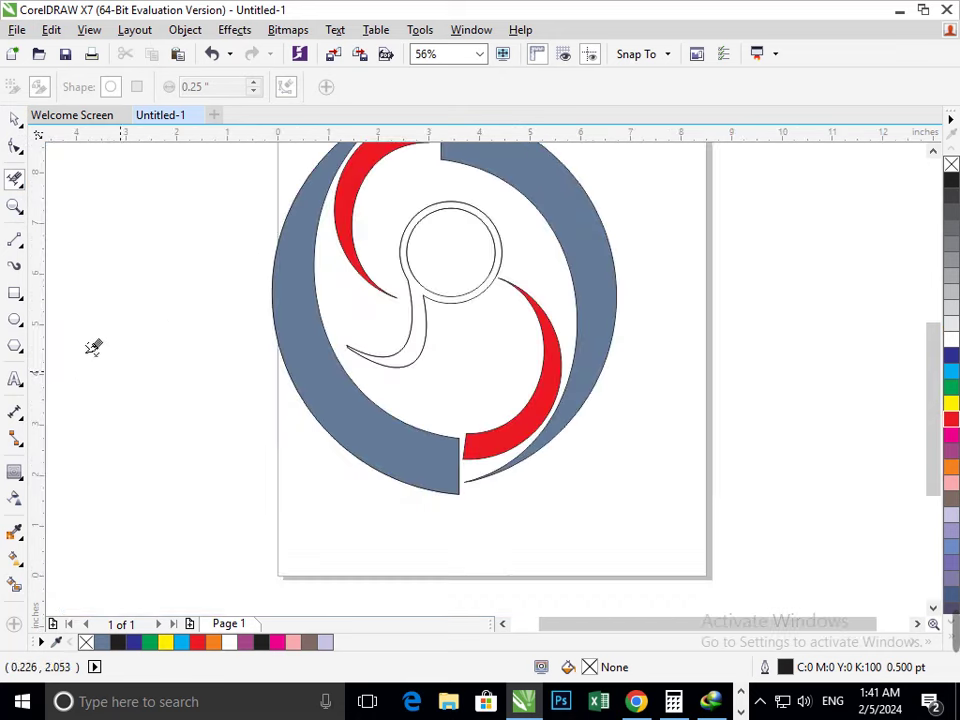
Select the concentric circles together with the tail and move them out of the logo into the empty area beside the page.
{"action": "left_click", "coordinate": [15, 119]}
{"action": "left_click_drag", "start_coordinate": [227, 186], "coordinate": [569, 391]}
{"action": "left_click_drag", "start_coordinate": [458, 293], "coordinate": [122, 297]}
{"action": "scroll", "coordinate": [315, 412], "scroll_direction": "down", "scroll_amount": 3}
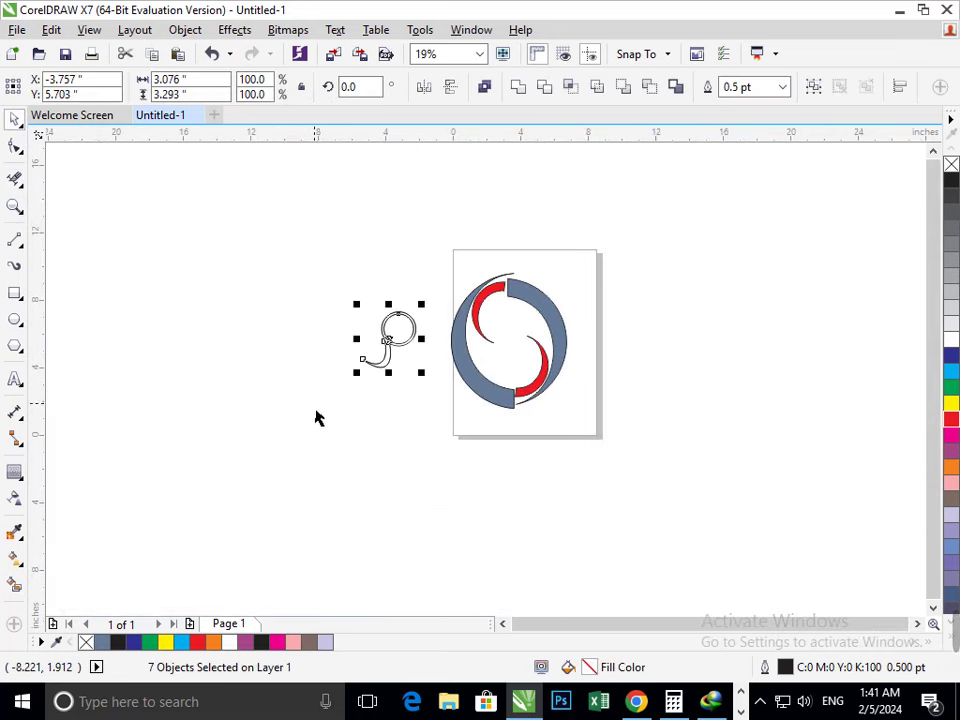
{"action": "key", "text": "F2"}
{"action": "left_click_drag", "start_coordinate": [311, 259], "coordinate": [458, 421]}
{"action": "left_click_drag", "start_coordinate": [512, 391], "coordinate": [145, 336]}
{"action": "left_click", "coordinate": [136, 395]}
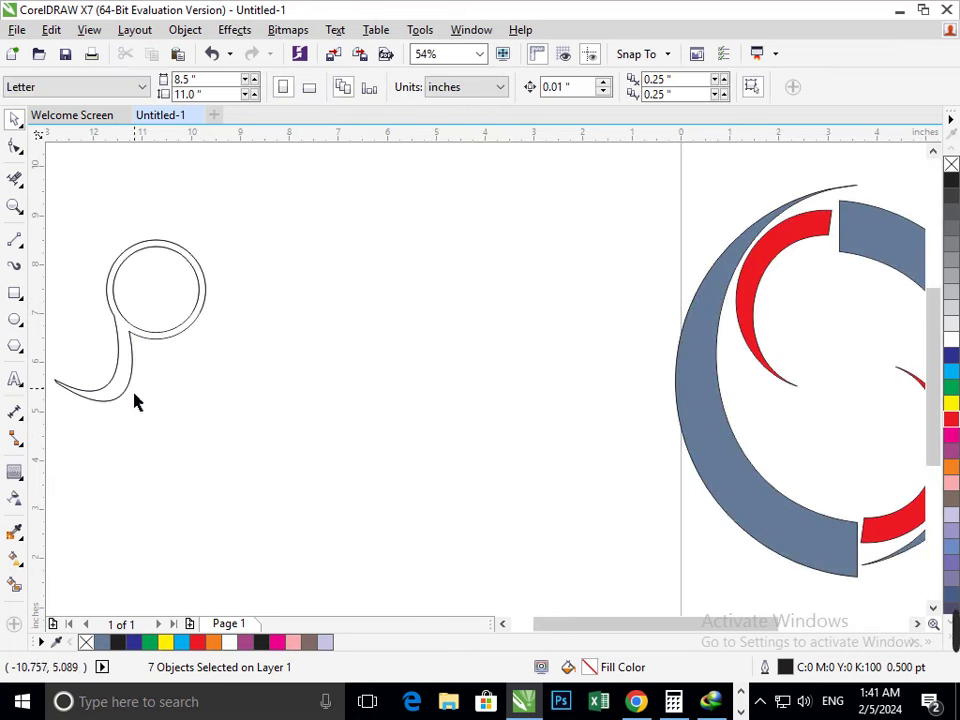
Try to fill the relocated tail with blue-grey using Smart Fill, and test-move the outer ring.
{"action": "left_click", "coordinate": [14, 585]}
{"action": "left_click", "coordinate": [131, 389]}
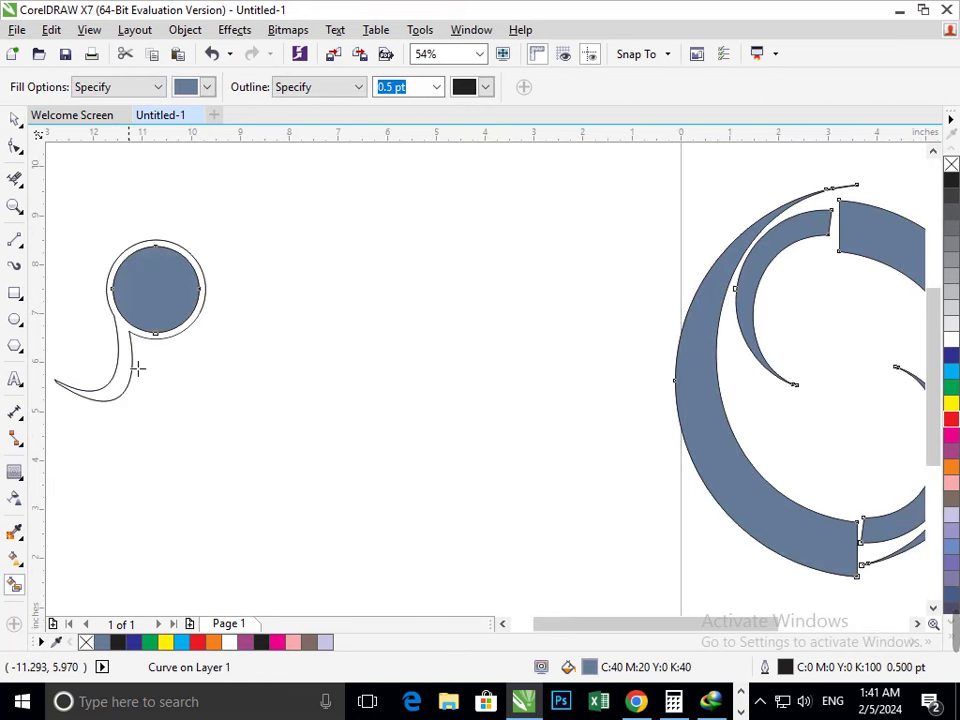
{"action": "key", "text": "ctrl+z"}
{"action": "left_click", "coordinate": [16, 120]}
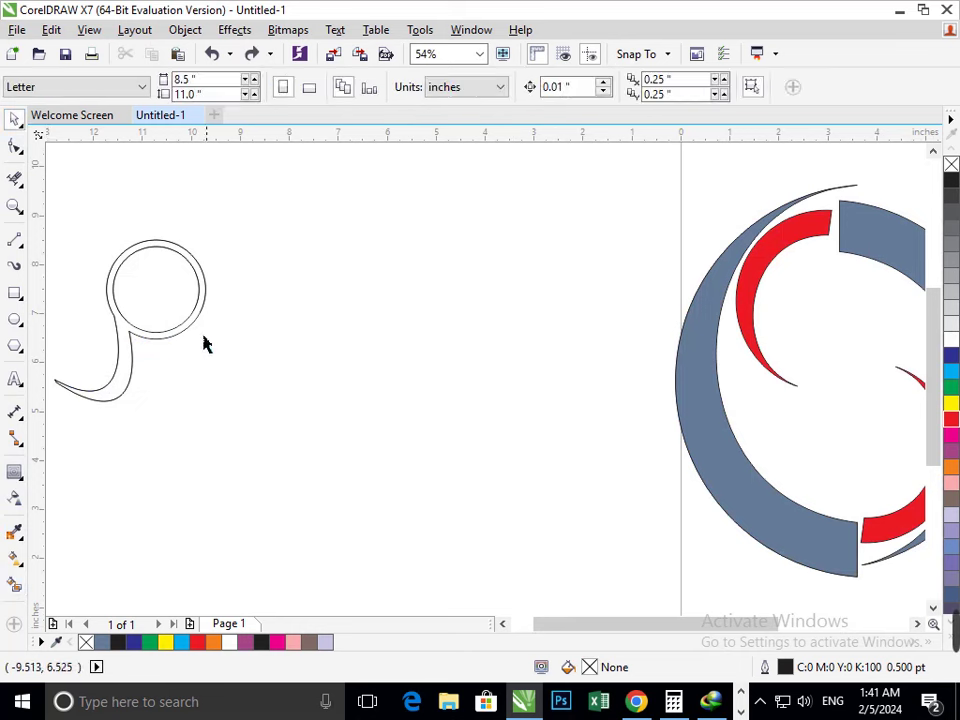
{"action": "left_click_drag", "start_coordinate": [193, 339], "coordinate": [272, 369]}
{"action": "key", "text": "ctrl+z"}
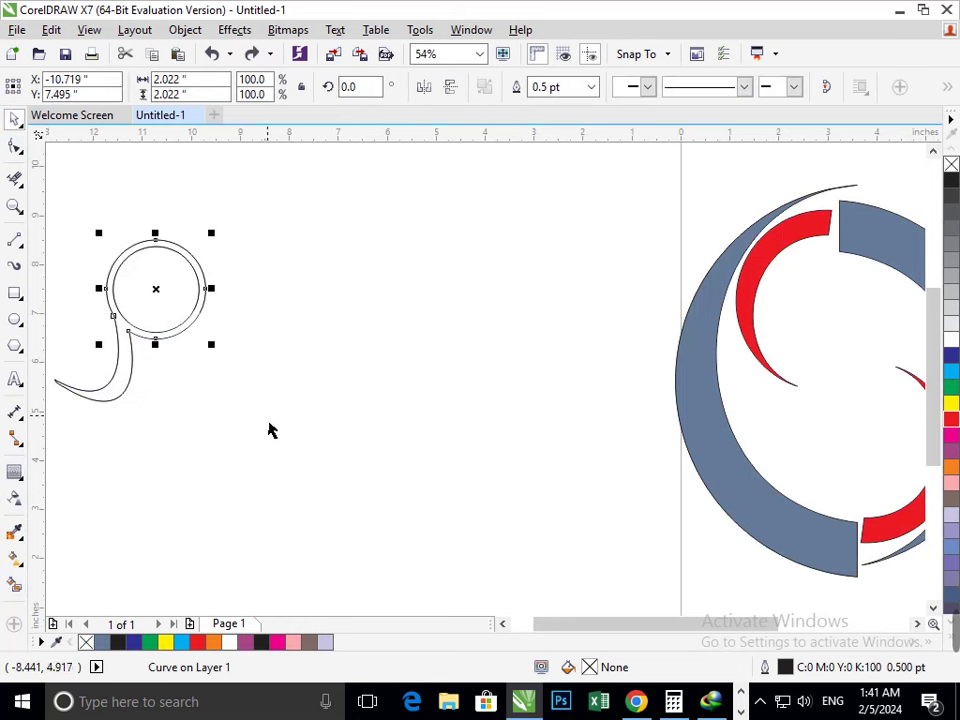
{"action": "left_click", "coordinate": [270, 426]}
Extend the ring's lower end and the tail's outer curve past each other with the Shape tool so they cross.
{"action": "key", "text": "F2"}
{"action": "left_click_drag", "start_coordinate": [107, 310], "coordinate": [175, 364]}
{"action": "scroll", "coordinate": [376, 315], "scroll_direction": "up", "scroll_amount": 3}
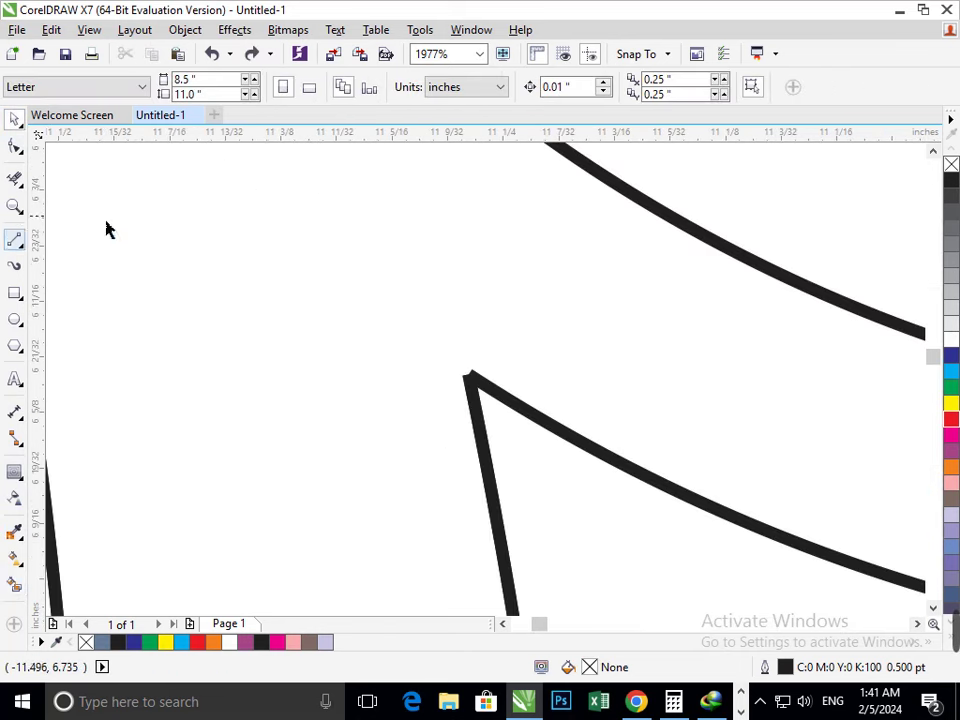
{"action": "left_click", "coordinate": [15, 146]}
{"action": "left_click", "coordinate": [473, 398]}
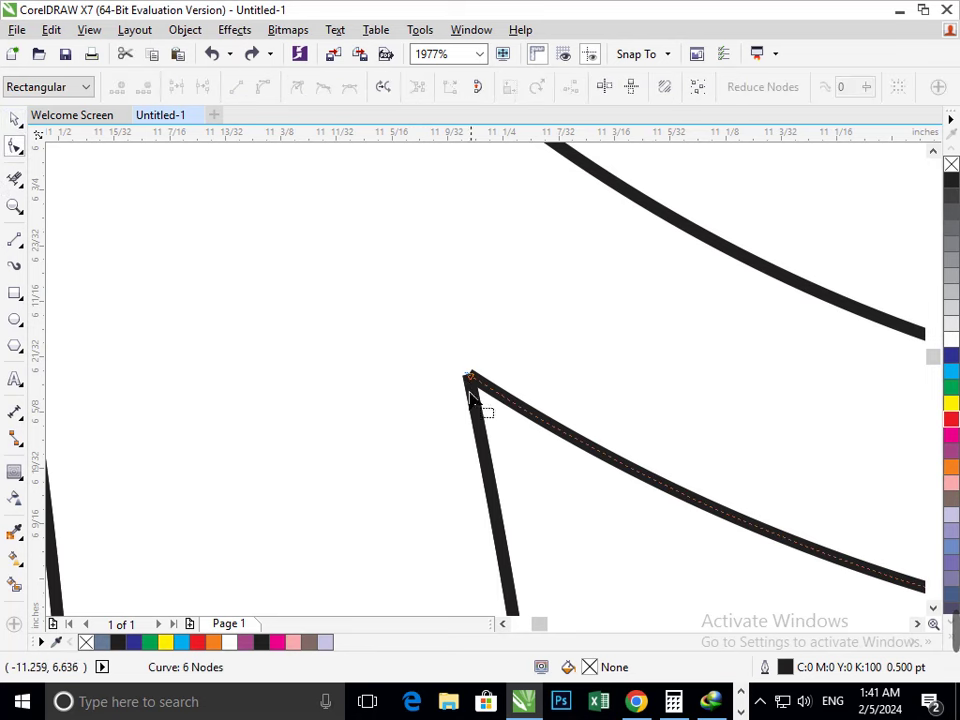
{"action": "left_click_drag", "start_coordinate": [467, 374], "coordinate": [461, 333]}
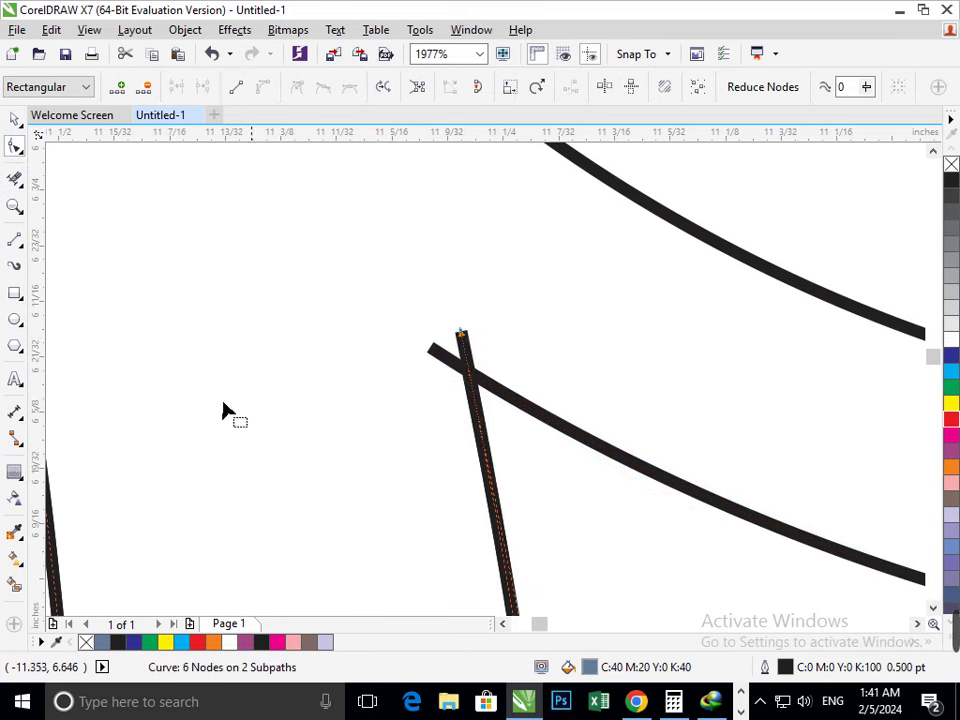
Try to fill the tail with blue-grey using Smart Fill.
{"action": "left_click", "coordinate": [15, 585]}
{"action": "left_click", "coordinate": [310, 505]}
{"action": "scroll", "coordinate": [411, 481], "scroll_direction": "down", "scroll_amount": 2}
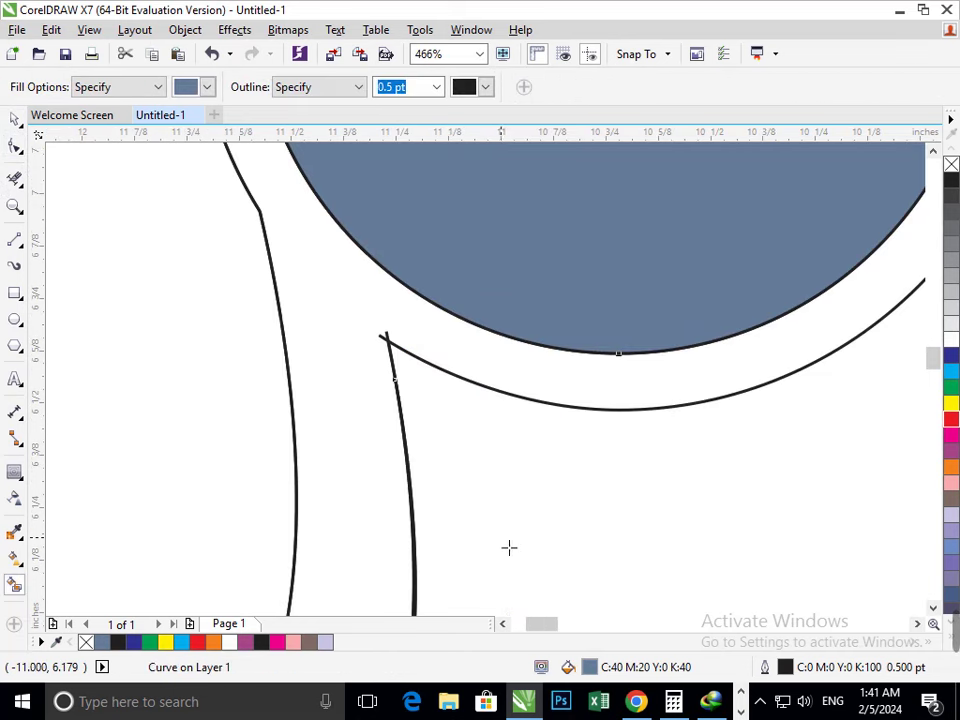
{"action": "key", "text": "ctrl+z"}
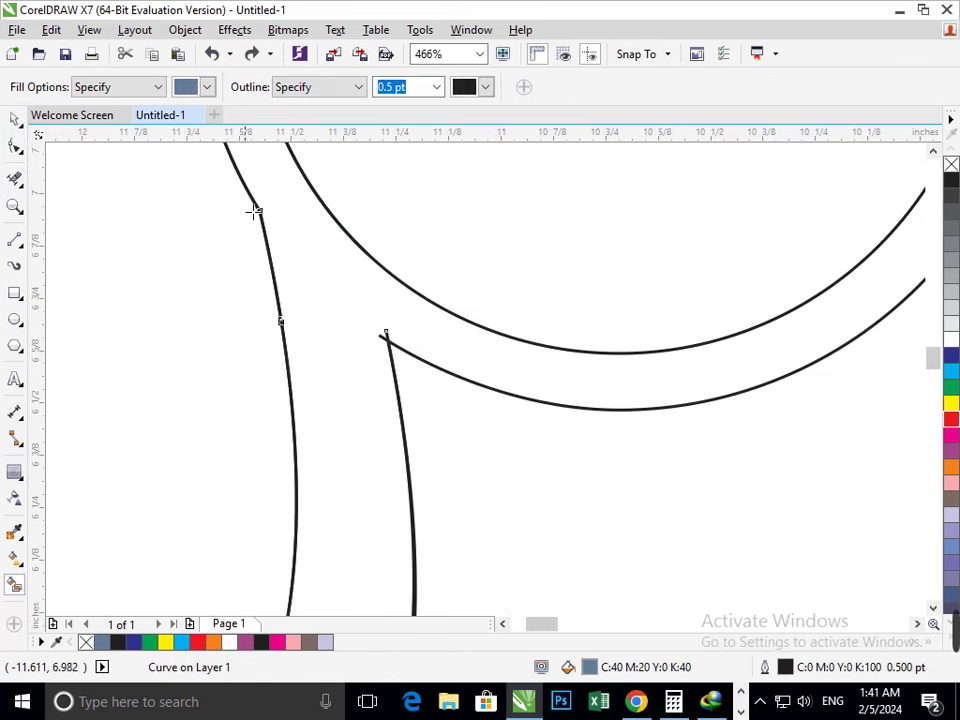
Extend the tail's inner curve and the ring's other open end past each other with the Shape tool so they cross.
{"action": "scroll", "coordinate": [255, 211], "scroll_direction": "up", "scroll_amount": 5}
{"action": "left_click", "coordinate": [15, 150]}
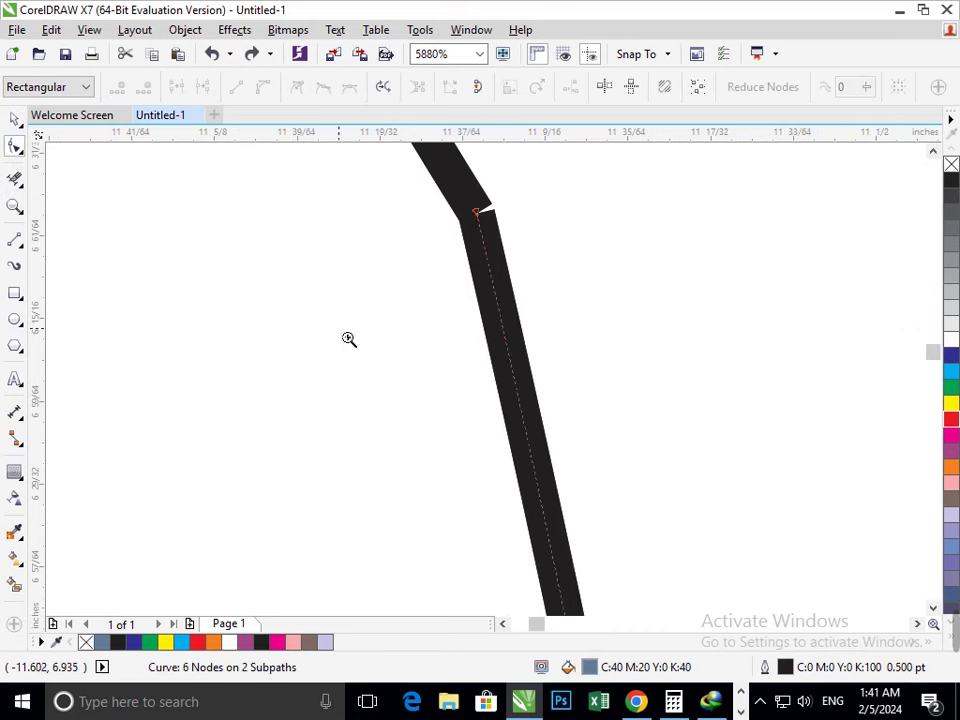
{"action": "scroll", "coordinate": [250, 335], "scroll_direction": "down", "scroll_amount": 5}
{"action": "scroll", "coordinate": [473, 375], "scroll_direction": "up", "scroll_amount": 4}
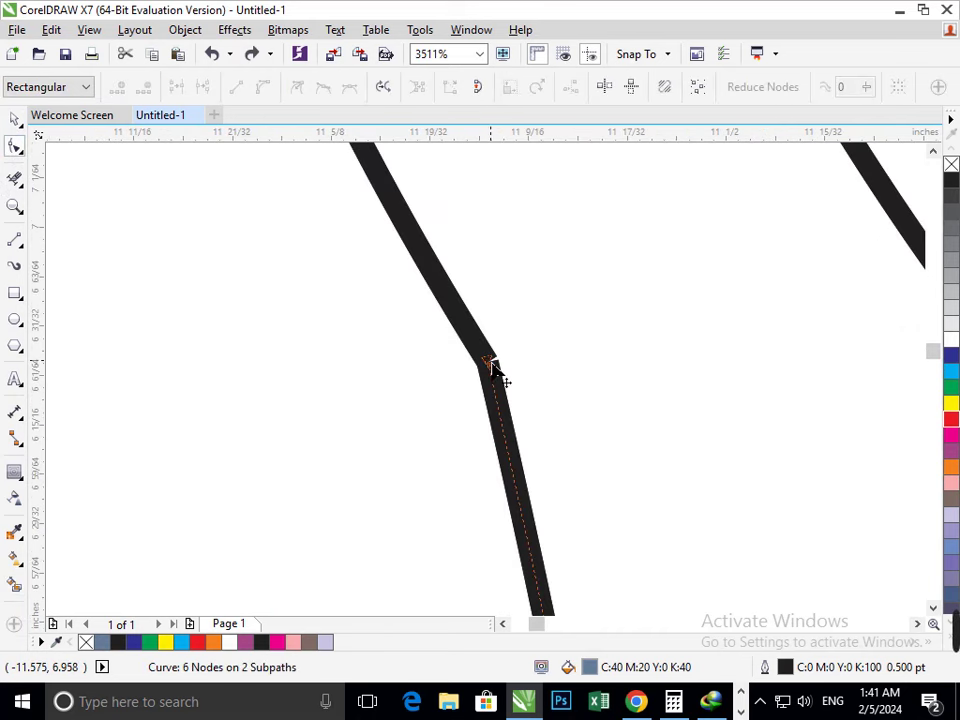
{"action": "left_click_drag", "start_coordinate": [490, 366], "coordinate": [474, 296]}
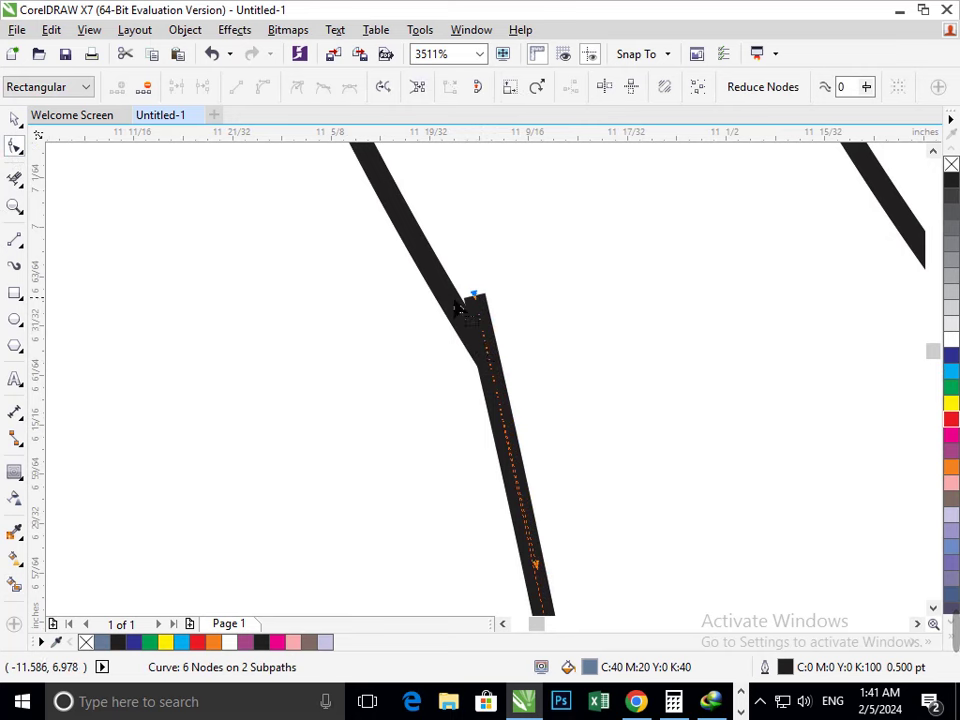
{"action": "key", "text": "ctrl+z"}
{"action": "left_click_drag", "start_coordinate": [486, 366], "coordinate": [534, 436]}
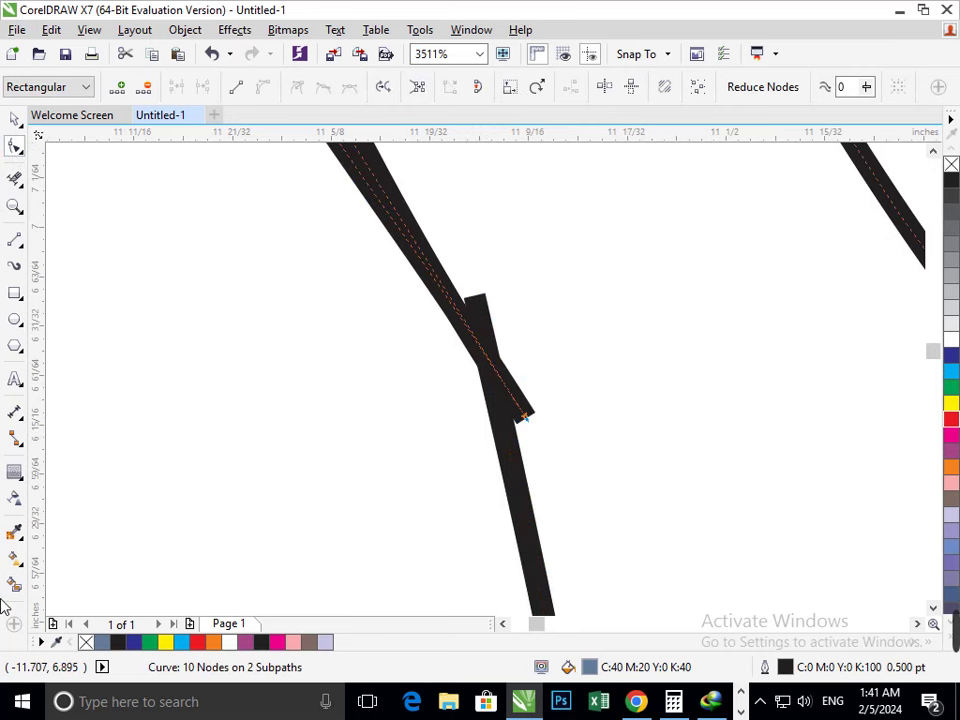
Retry filling the tail with blue-grey using Smart Fill.
{"action": "left_click", "coordinate": [15, 588]}
{"action": "scroll", "coordinate": [525, 478], "scroll_direction": "down", "scroll_amount": 5}
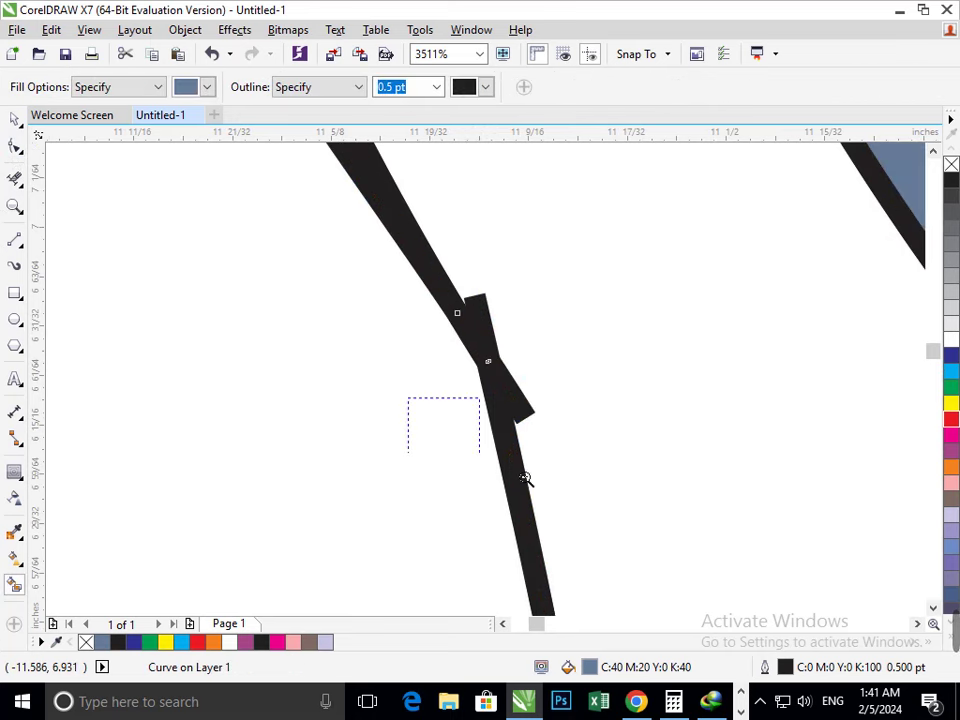
{"action": "scroll", "coordinate": [424, 373], "scroll_direction": "down", "scroll_amount": 5}
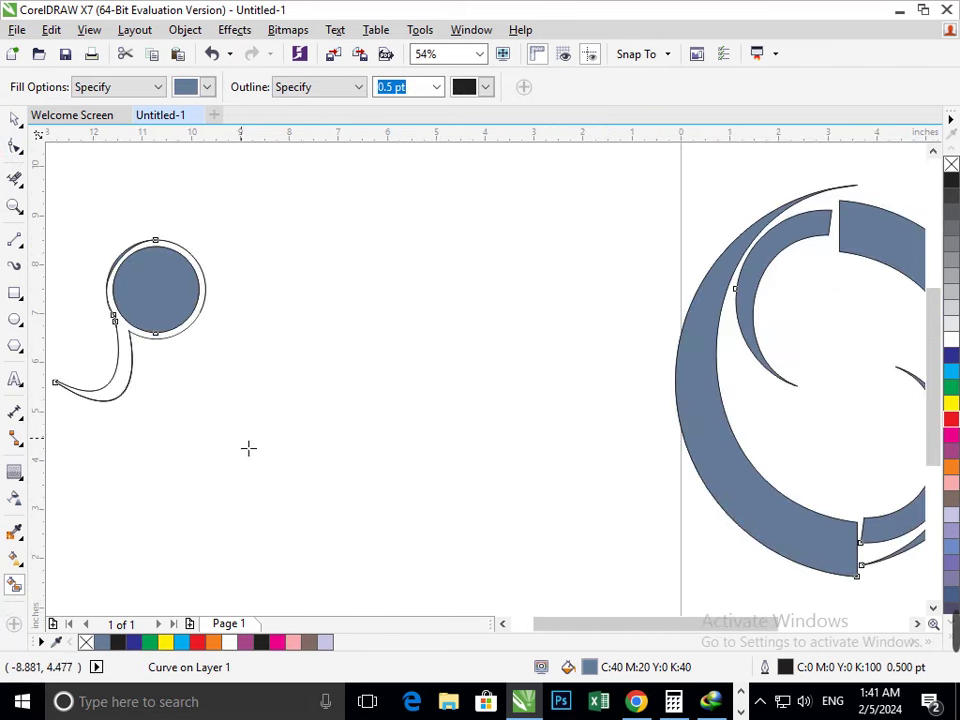
{"action": "key", "text": "ctrl+z"}
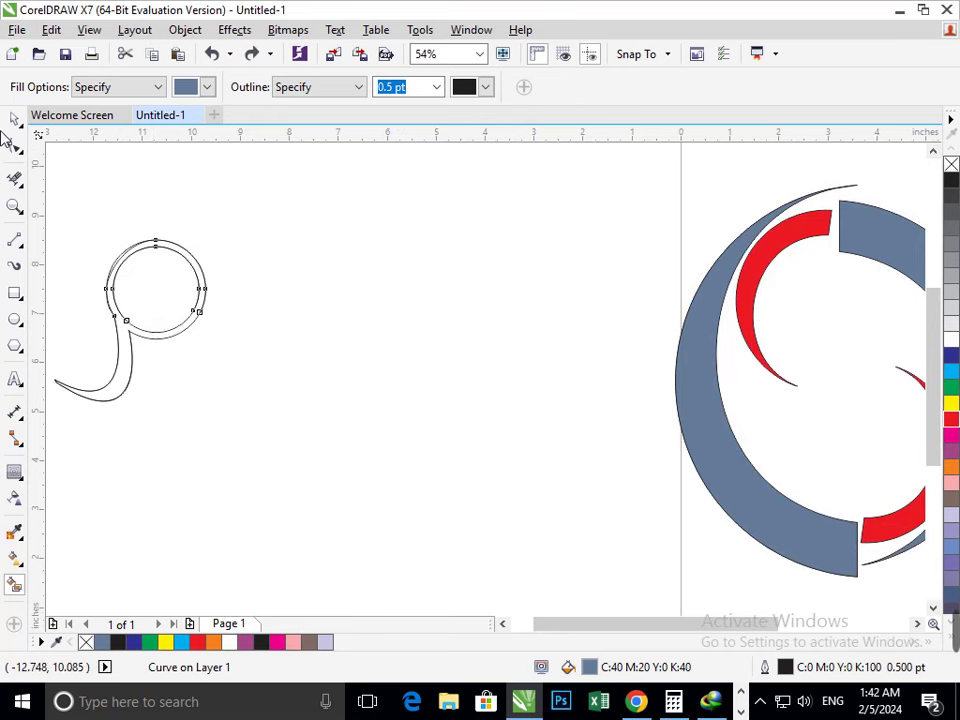
Select the whole figure of circles and tail and move it closer to the page.
{"action": "key", "text": "space"}
{"action": "left_click_drag", "start_coordinate": [267, 192], "coordinate": [47, 466]}
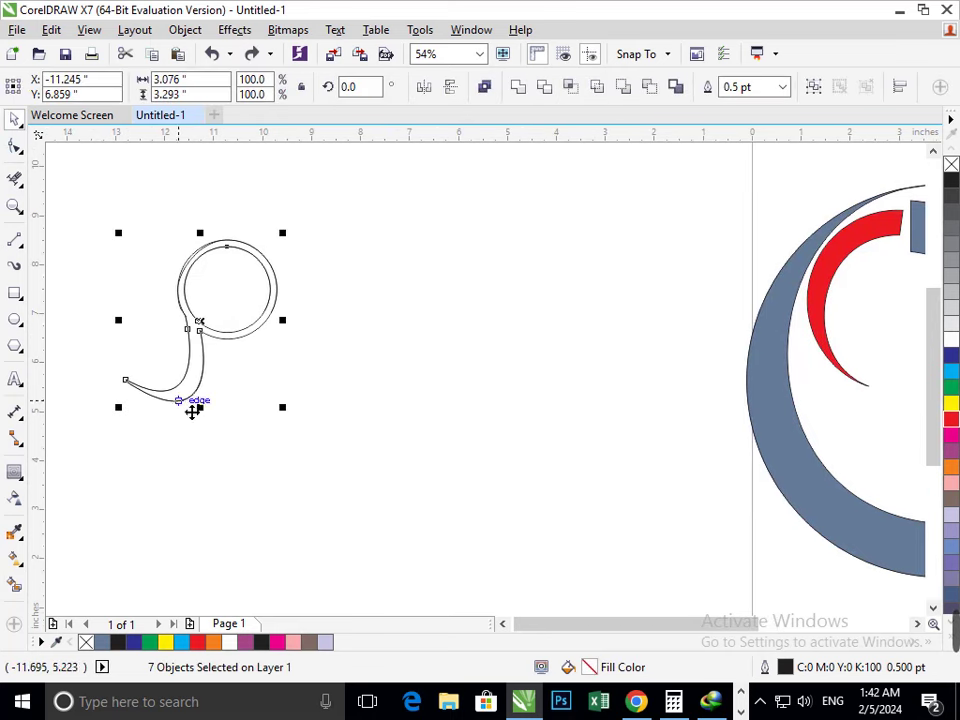
{"action": "left_click_drag", "start_coordinate": [191, 409], "coordinate": [475, 403]}
{"action": "left_click", "coordinate": [545, 564]}
Test-move the outer ring and the tail curve away from the figure to check which separate pieces it consists of.
{"action": "left_click_drag", "start_coordinate": [511, 347], "coordinate": [545, 473]}
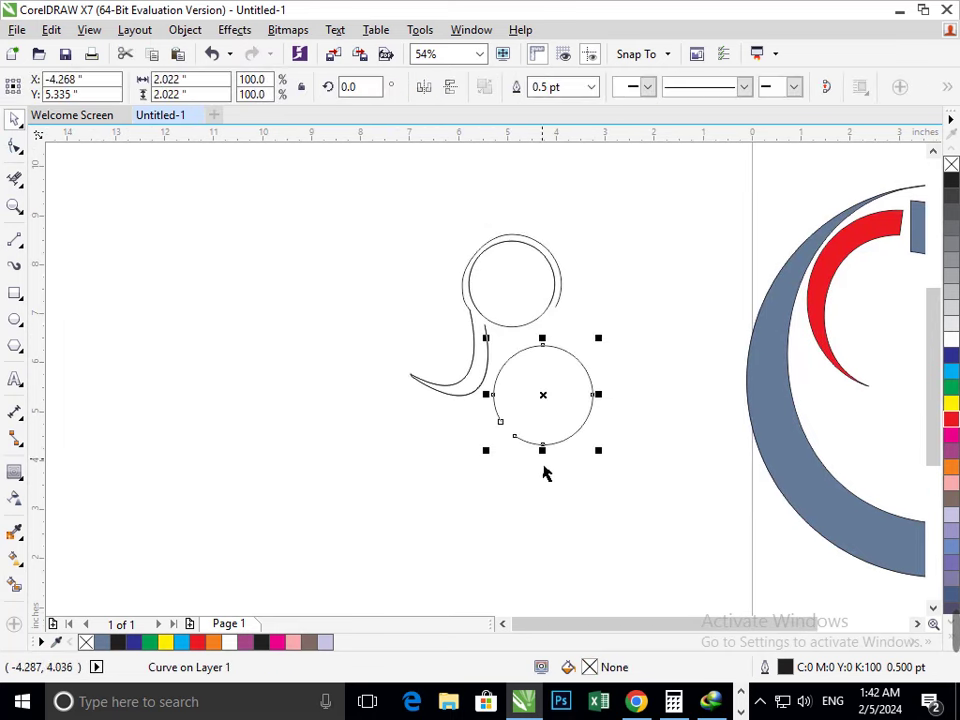
{"action": "key", "text": "ctrl+z"}
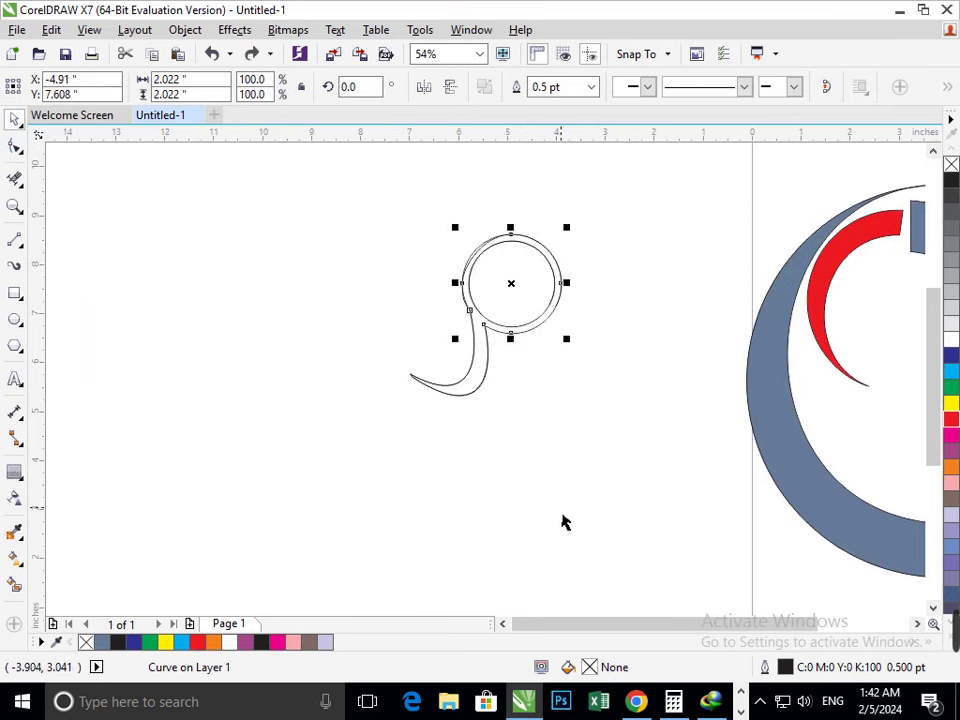
{"action": "left_click_drag", "start_coordinate": [530, 326], "coordinate": [514, 435]}
{"action": "key", "text": "ctrl+z"}
{"action": "left_click", "coordinate": [517, 430]}
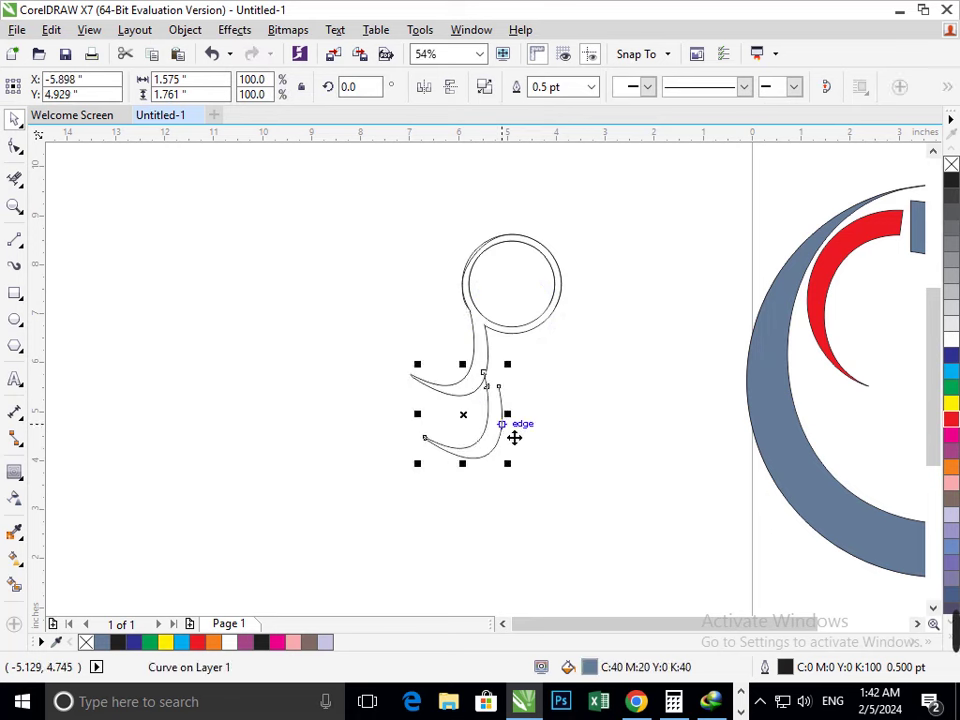
{"action": "key", "text": "Escape"}
{"action": "left_click", "coordinate": [562, 482]}
{"action": "key", "text": "F2"}
{"action": "left_click_drag", "start_coordinate": [483, 324], "coordinate": [583, 389]}
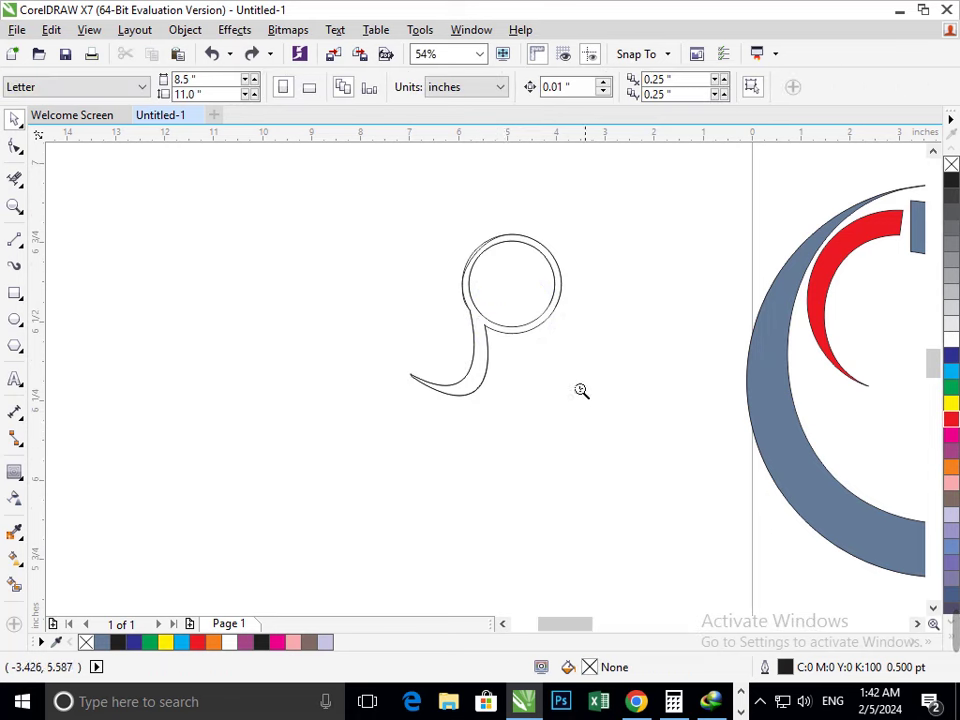
{"action": "key", "text": "F3"}
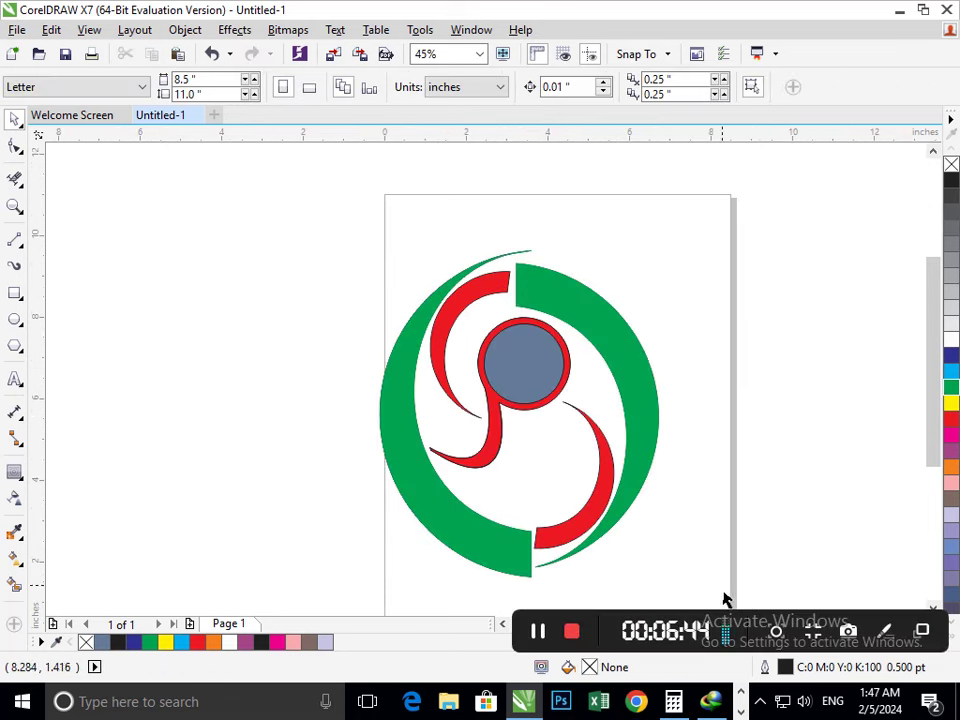
Delete the duplicate blue-grey disc stacked inside the red ring and test-move the remaining disc.
{"action": "key", "text": "F2"}
{"action": "left_click_drag", "start_coordinate": [411, 283], "coordinate": [466, 440]}
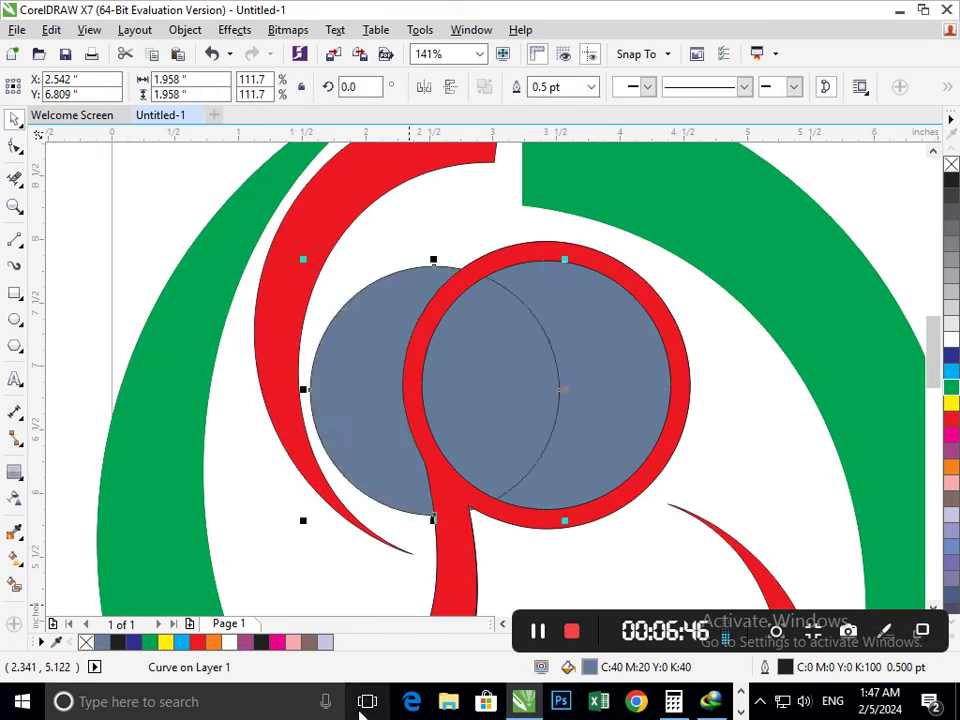
{"action": "key", "text": "ctrl+z"}
{"action": "left_click_drag", "start_coordinate": [520, 418], "coordinate": [238, 424]}
{"action": "key", "text": "Delete"}
{"action": "left_click_drag", "start_coordinate": [571, 425], "coordinate": [366, 463]}
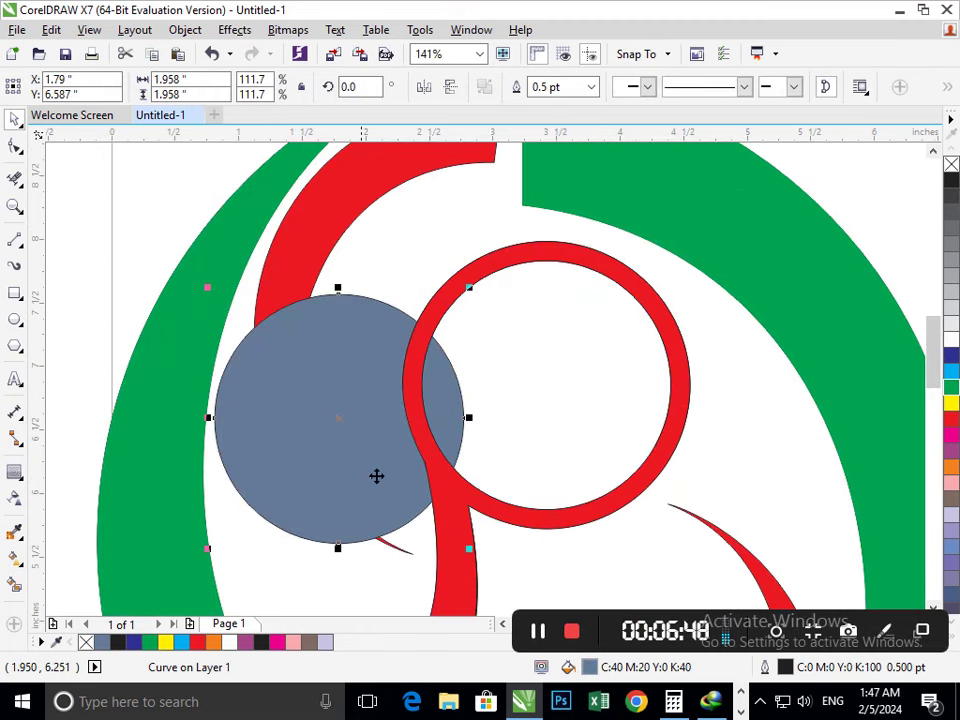
{"action": "key", "text": "ctrl+z"}
Add a smaller concentric copy of the blue-grey disc, about 1.185 inches across, and fill it white.
{"action": "left_click_drag", "start_coordinate": [422, 531], "coordinate": [467, 487]}
{"action": "left_click", "coordinate": [949, 344]}
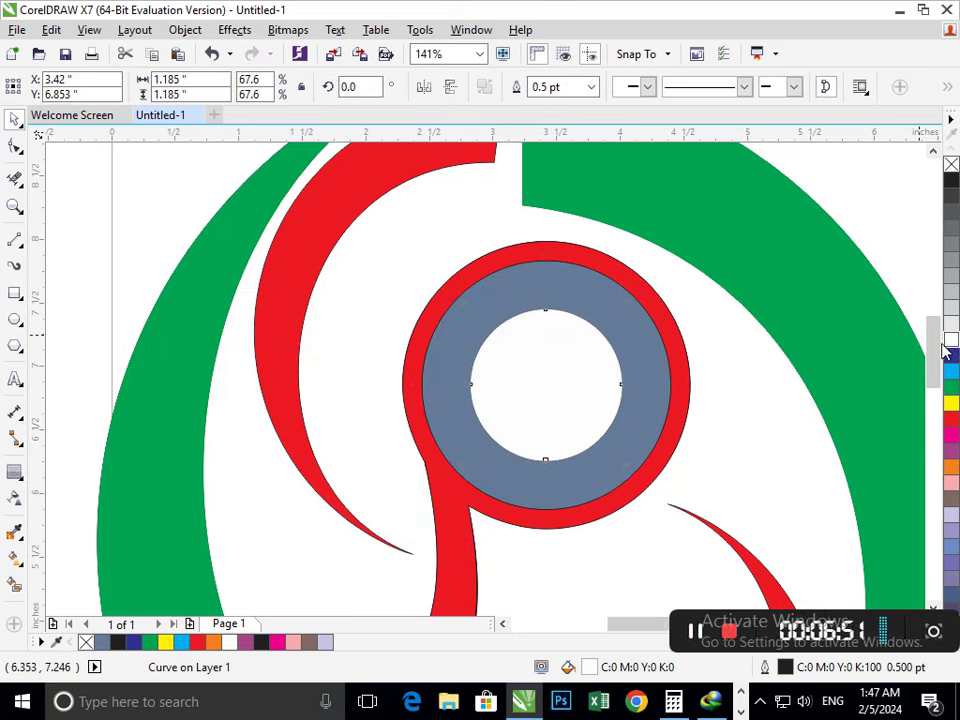
{"action": "key", "text": "F3"}
{"action": "left_click", "coordinate": [758, 589]}
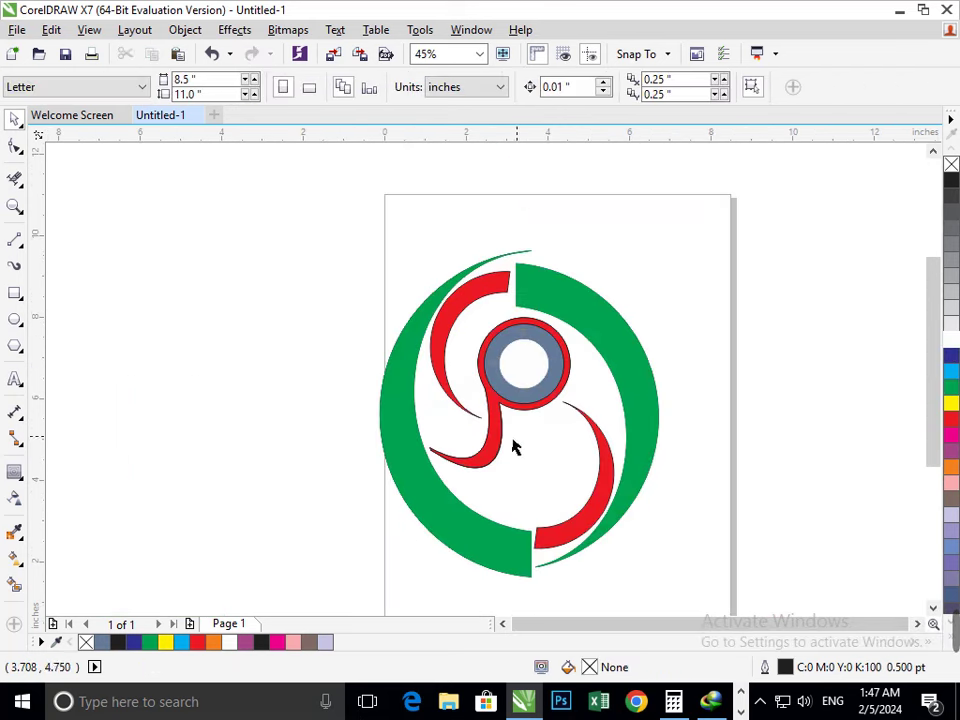
Fill the ring-and-tail figure around the central disc with yellow.
{"action": "left_click", "coordinate": [486, 460]}
{"action": "left_click", "coordinate": [950, 363]}
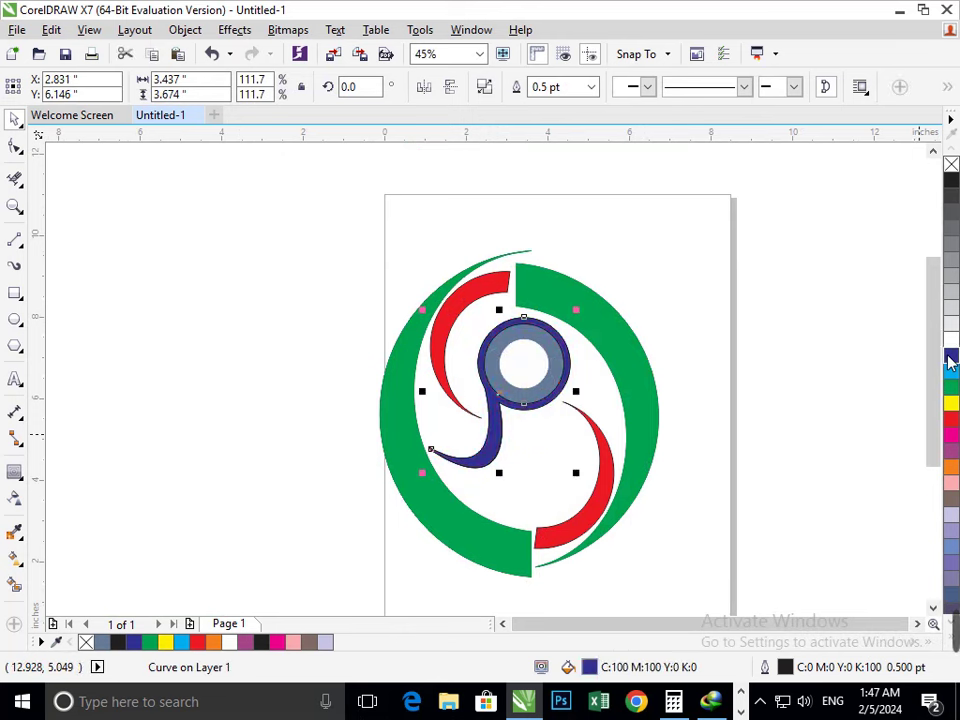
{"action": "left_click", "coordinate": [951, 405]}
{"action": "left_click", "coordinate": [722, 489]}
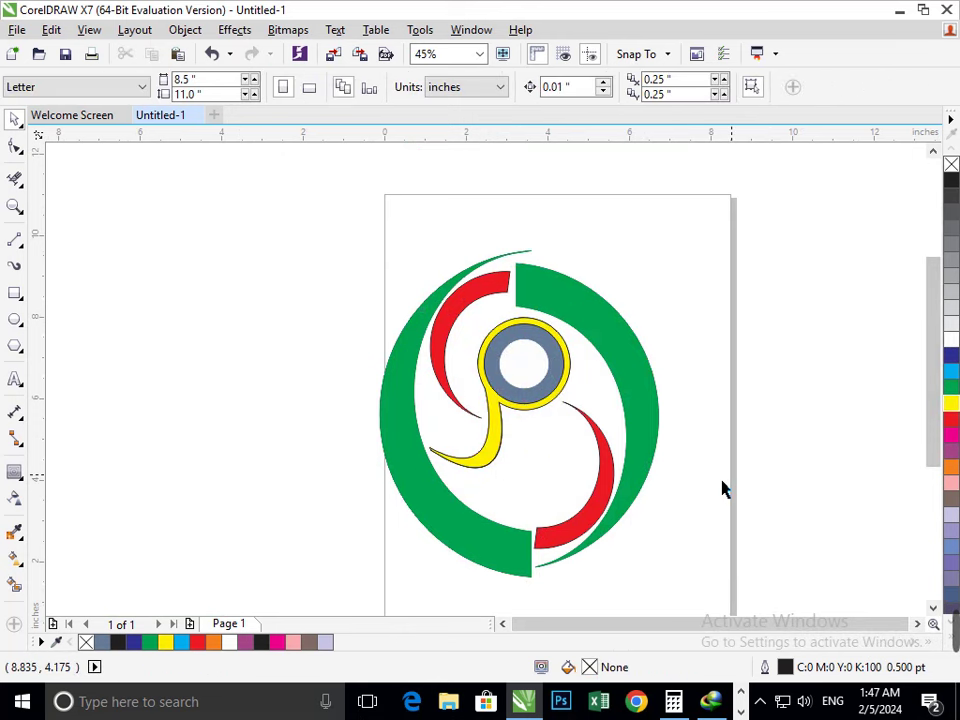
Apply a one-step inward contour of about 0.251 inches to the right-hand green crescent.
{"action": "left_click_drag", "start_coordinate": [653, 418], "coordinate": [750, 411]}
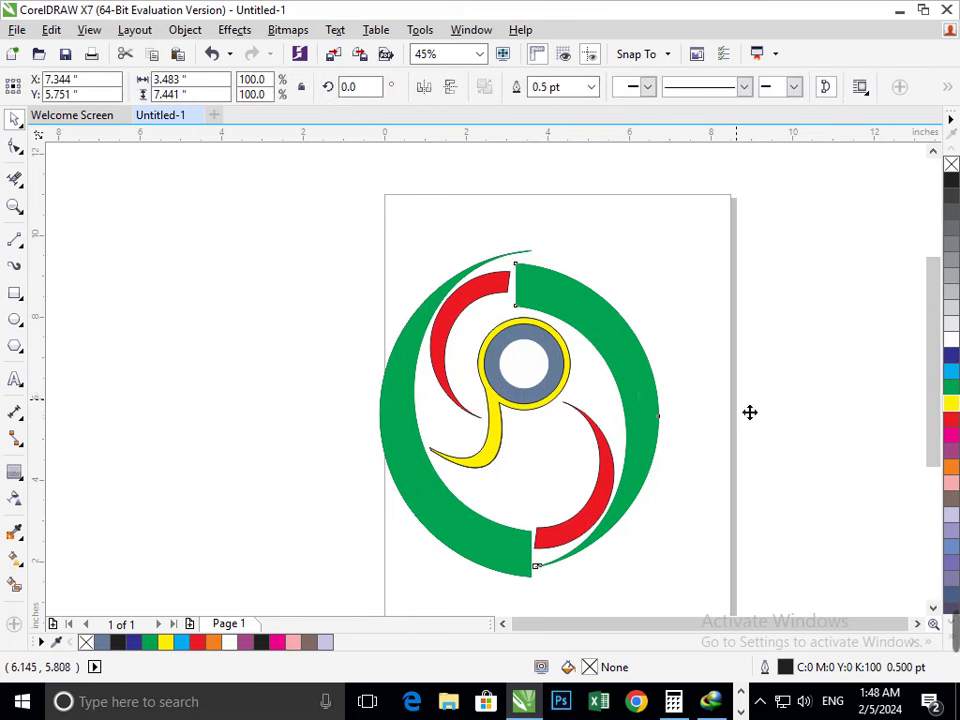
{"action": "key", "text": "ctrl+z"}
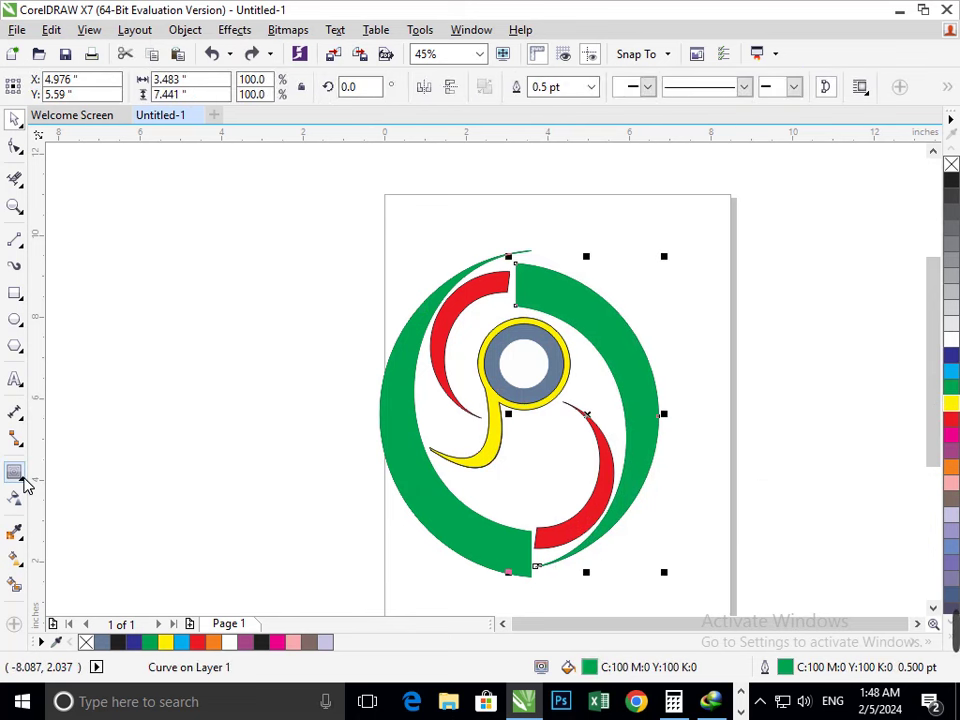
{"action": "left_click", "coordinate": [24, 478]}
{"action": "left_click", "coordinate": [27, 489]}
{"action": "left_click", "coordinate": [70, 491]}
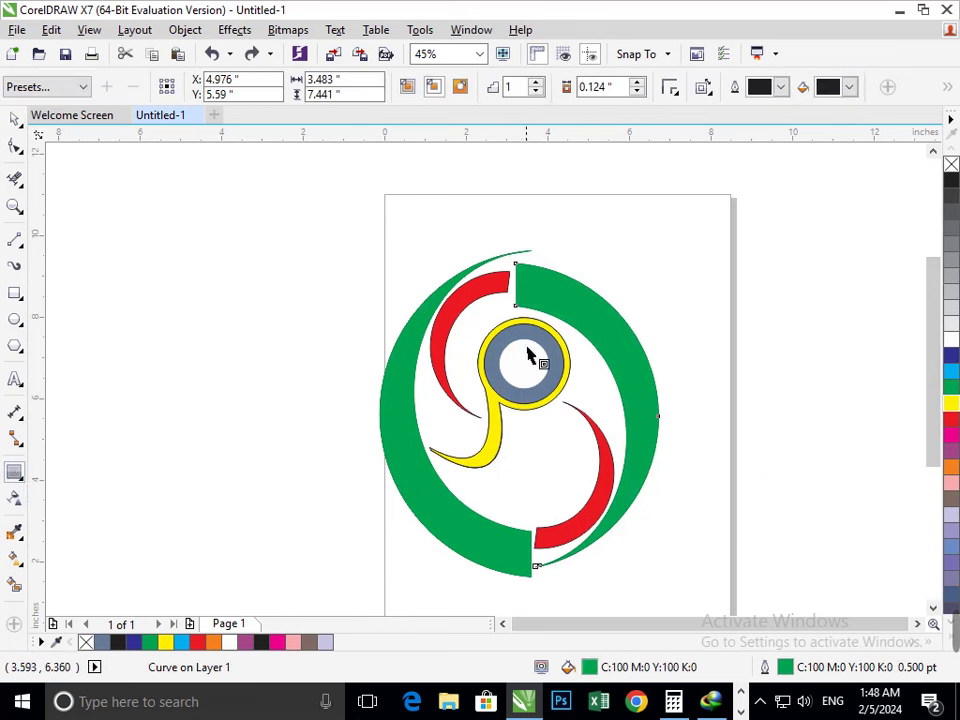
{"action": "left_click_drag", "start_coordinate": [519, 315], "coordinate": [531, 310]}
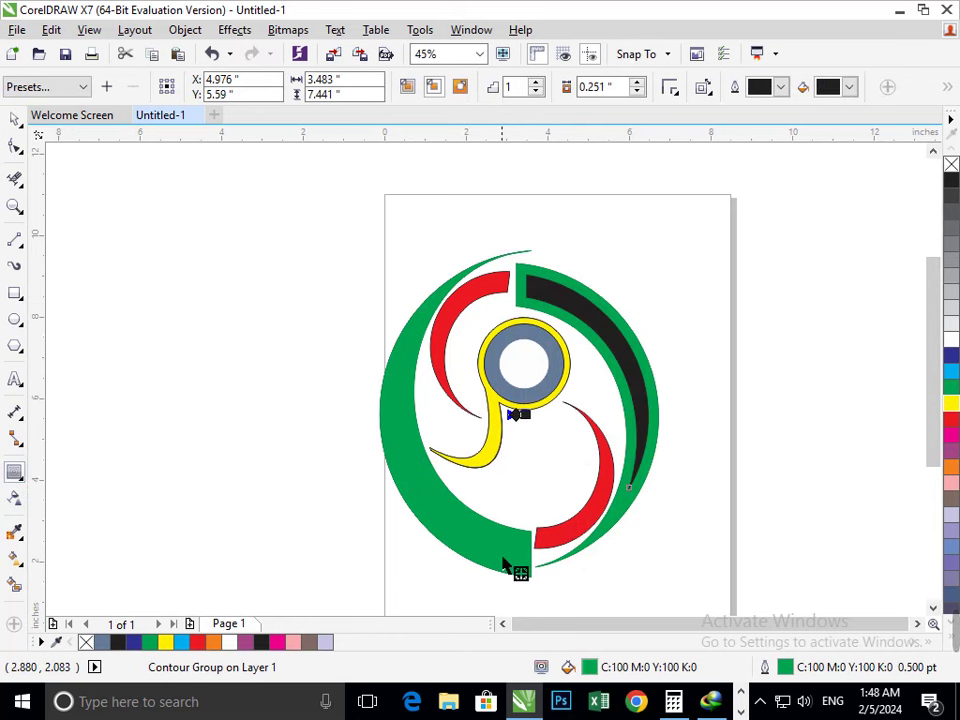
Apply a one-step inward contour of about 0.232 inches to the left-hand green crescent and examine its lower end.
{"action": "left_click", "coordinate": [537, 582]}
{"action": "left_click_drag", "start_coordinate": [530, 578], "coordinate": [523, 568]}
{"action": "scroll", "coordinate": [535, 567], "scroll_direction": "up", "scroll_amount": 3}
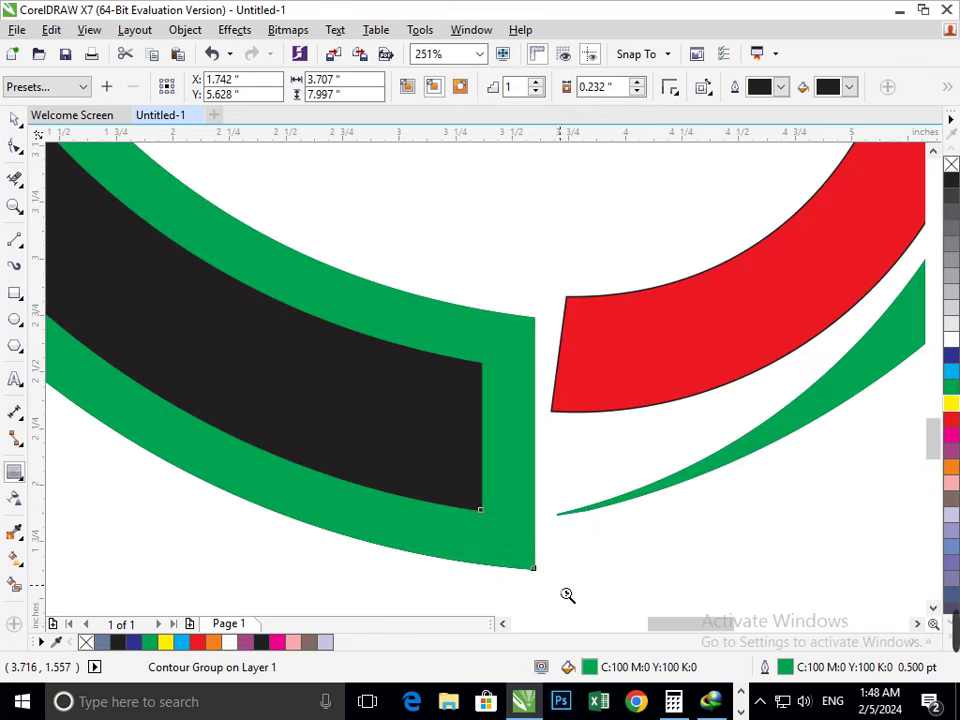
{"action": "scroll", "coordinate": [510, 536], "scroll_direction": "down", "scroll_amount": 3}
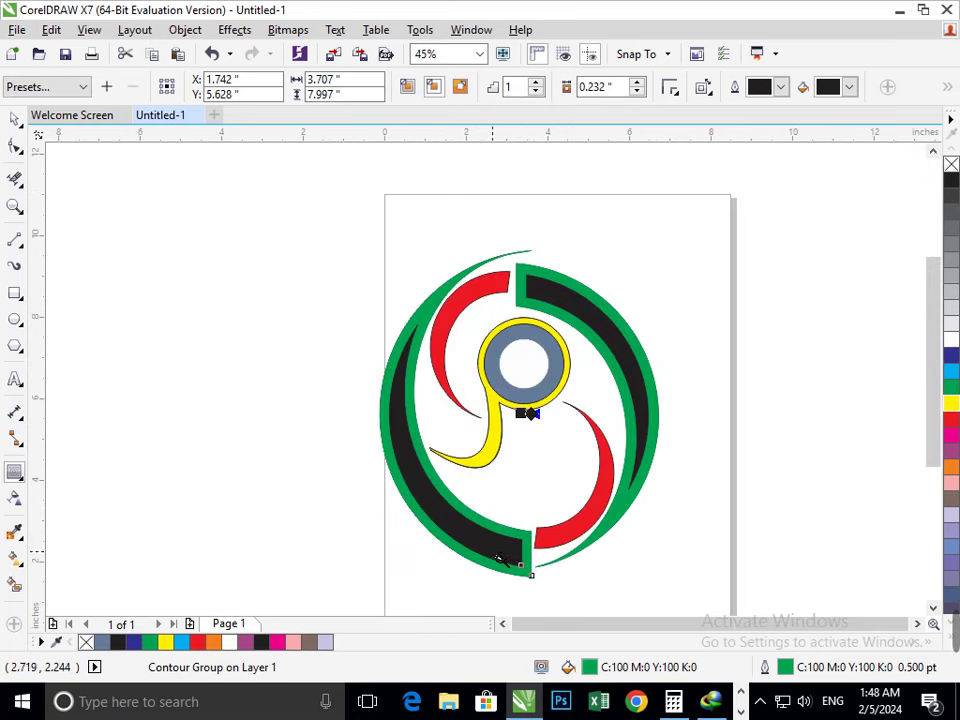
{"action": "scroll", "coordinate": [499, 505], "scroll_direction": "up", "scroll_amount": 5}
{"action": "left_click", "coordinate": [14, 150]}
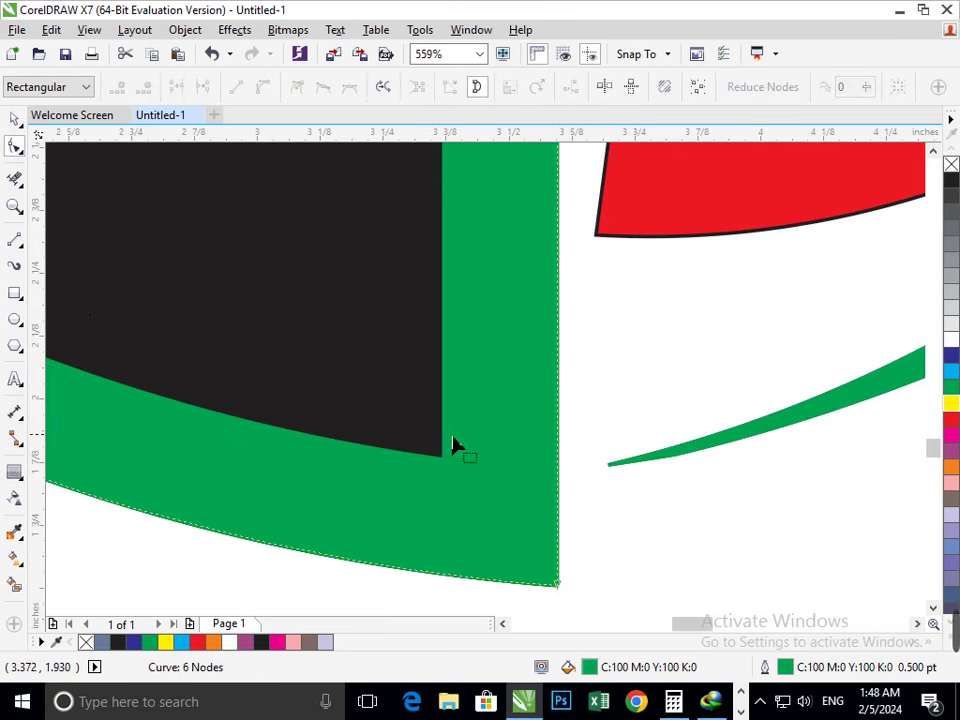
Reduce the left-hand green crescent's inward contour offset to about 0.052 inches.
{"action": "left_click", "coordinate": [14, 120]}
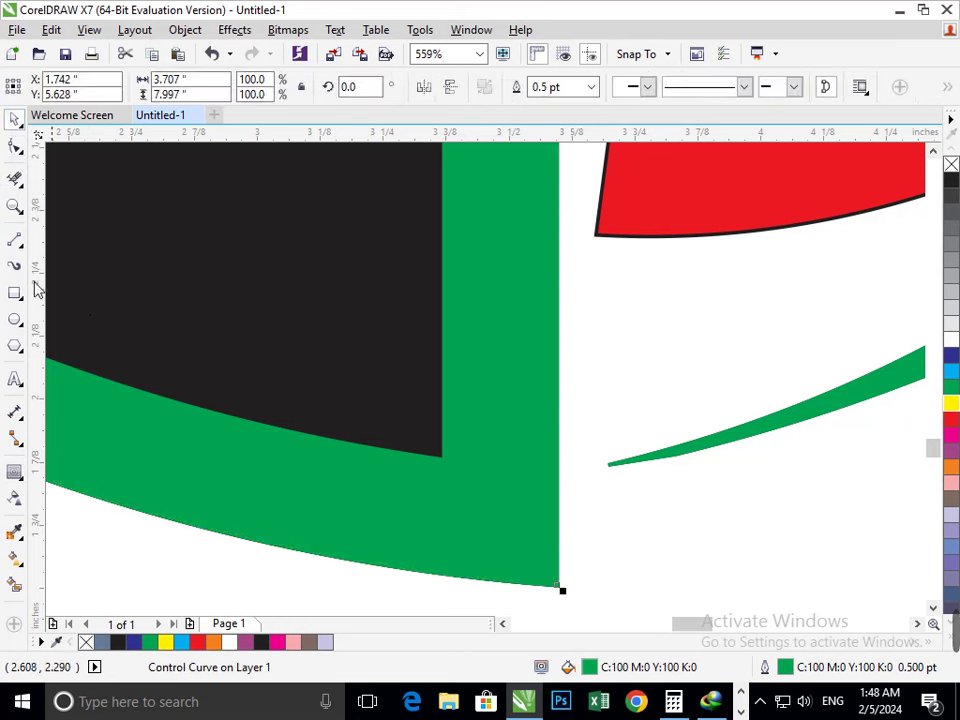
{"action": "left_click", "coordinate": [21, 480]}
{"action": "left_click", "coordinate": [81, 492]}
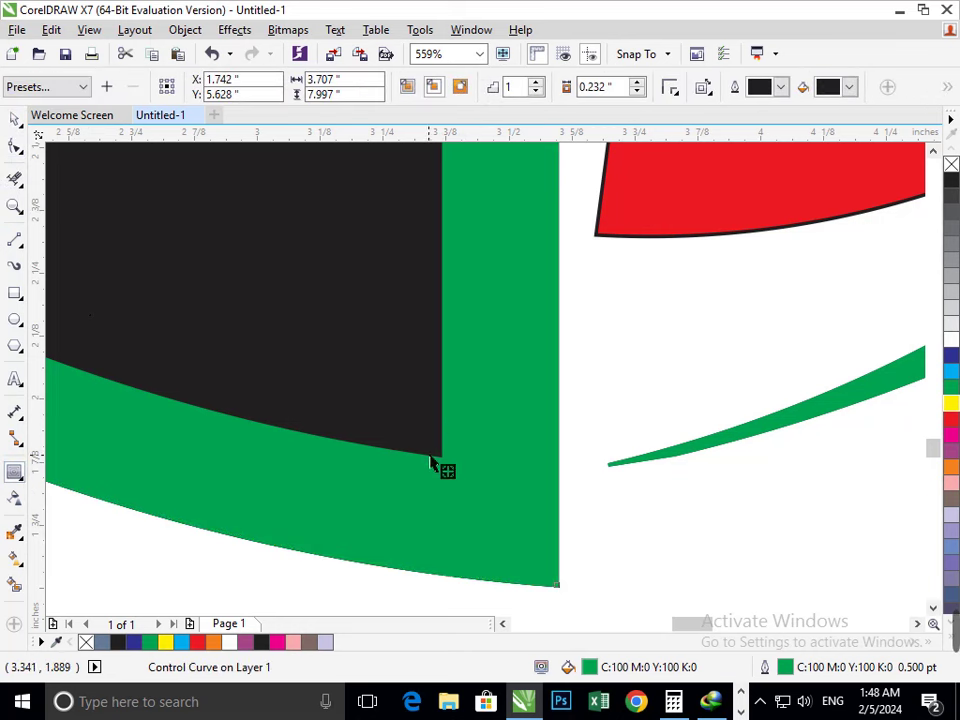
{"action": "left_click_drag", "start_coordinate": [432, 455], "coordinate": [405, 489]}
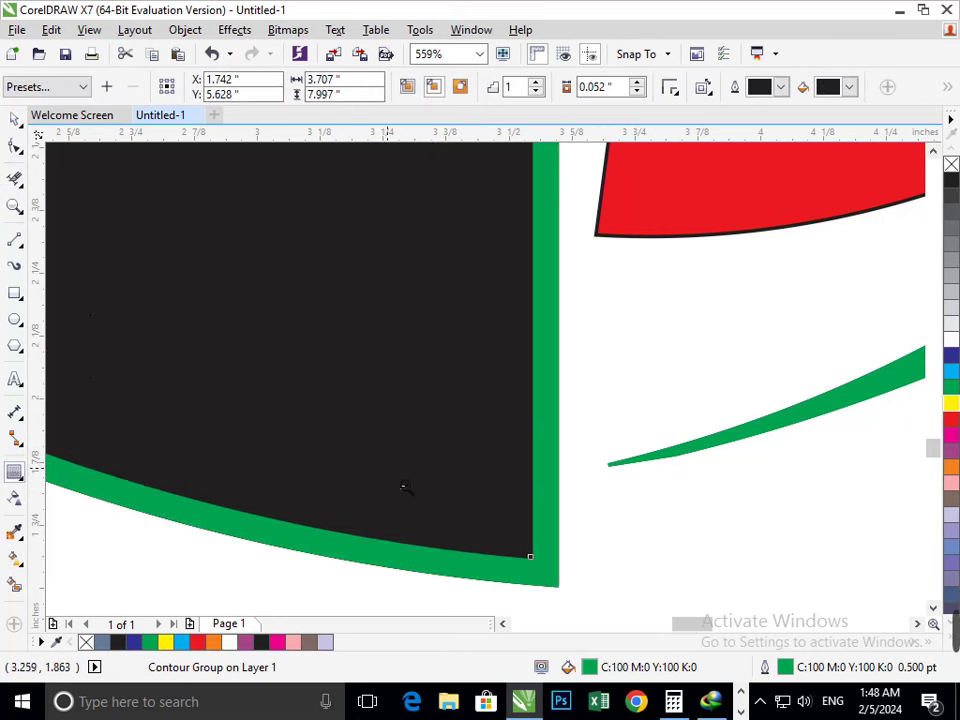
Try to enlarge the left-hand green crescent's contour offset to 1.854 inches.
{"action": "scroll", "coordinate": [530, 567], "scroll_direction": "down", "scroll_amount": 5}
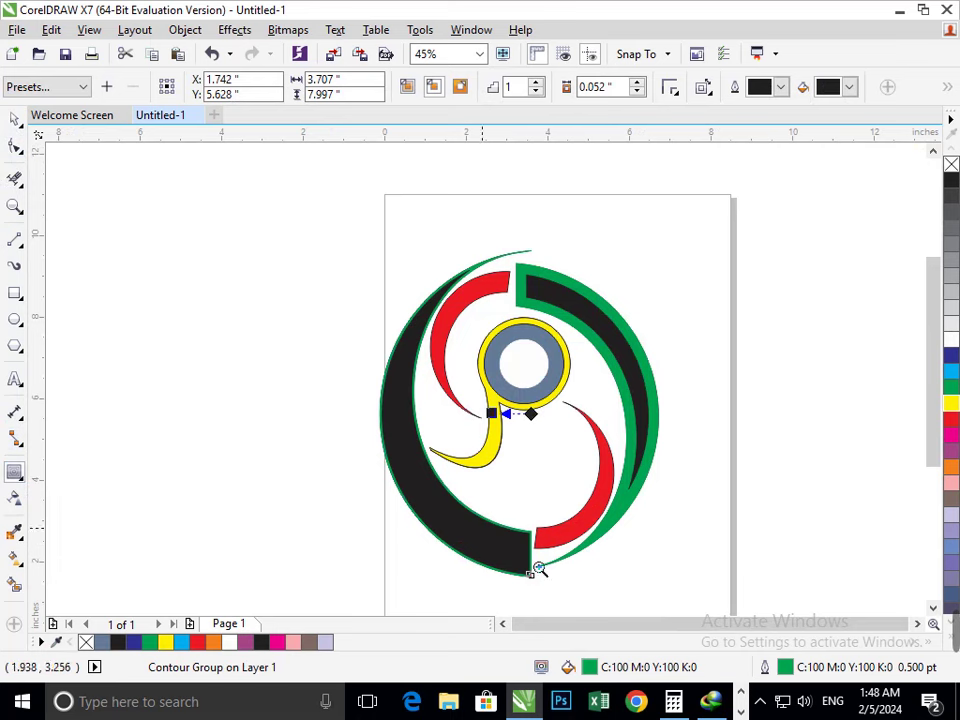
{"action": "scroll", "coordinate": [558, 598], "scroll_direction": "up", "scroll_amount": 3}
{"action": "left_click_drag", "start_coordinate": [520, 552], "coordinate": [386, 459]}
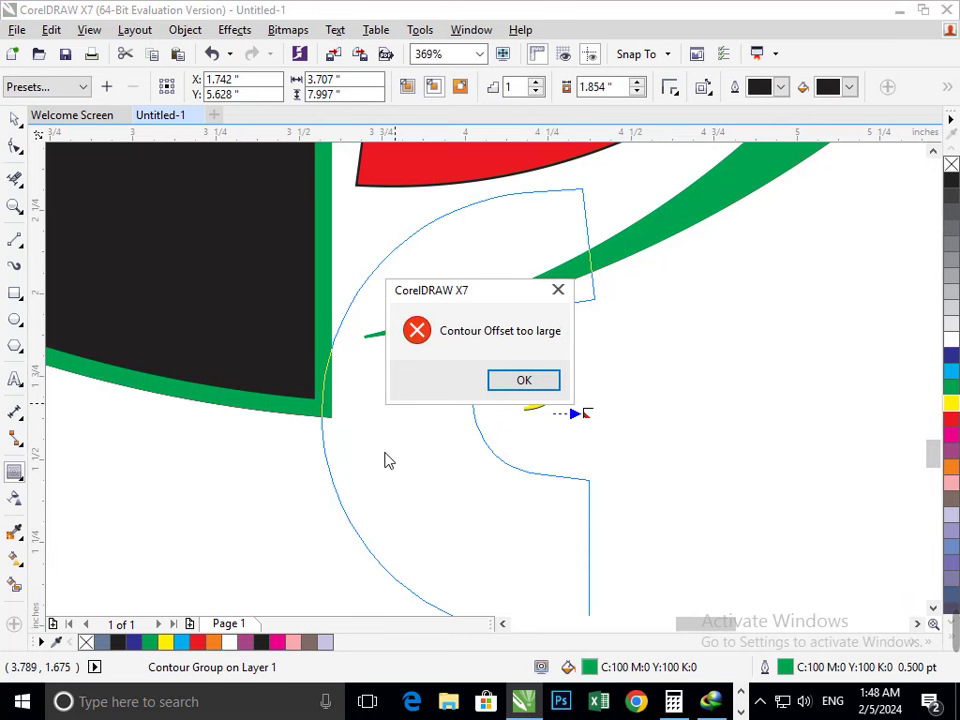
{"action": "left_click", "coordinate": [505, 388]}
{"action": "left_click", "coordinate": [13, 120]}
{"action": "left_click", "coordinate": [336, 501]}
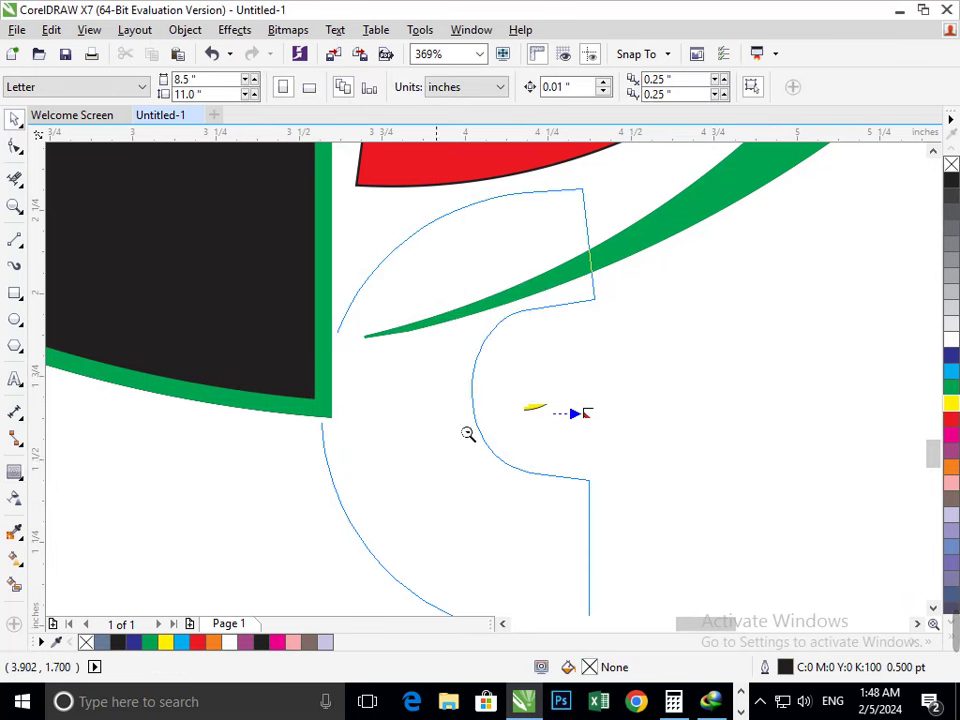
Try scaling and shifting the contoured left-hand green crescent over the blue-grey shape, and undo the changes.
{"action": "scroll", "coordinate": [468, 434], "scroll_direction": "down", "scroll_amount": 3}
{"action": "left_click_drag", "start_coordinate": [520, 570], "coordinate": [407, 588]}
{"action": "key", "text": "Escape"}
{"action": "left_click", "coordinate": [385, 587]}
{"action": "left_click_drag", "start_coordinate": [463, 512], "coordinate": [480, 553]}
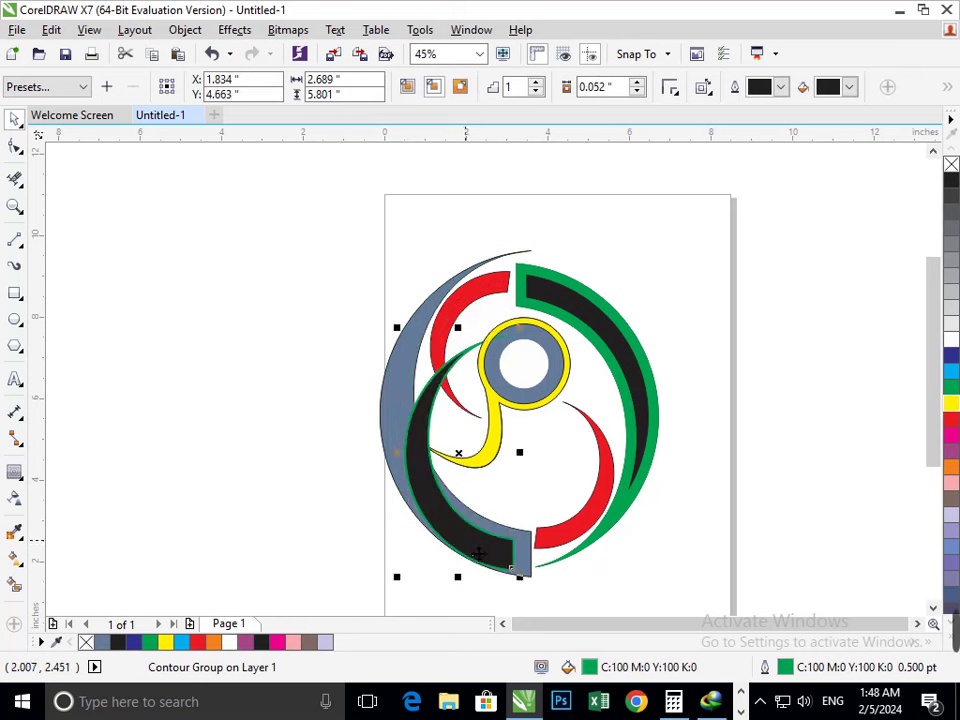
{"action": "key", "text": "ctrl+z"}
{"action": "key", "text": "ctrl+z"}
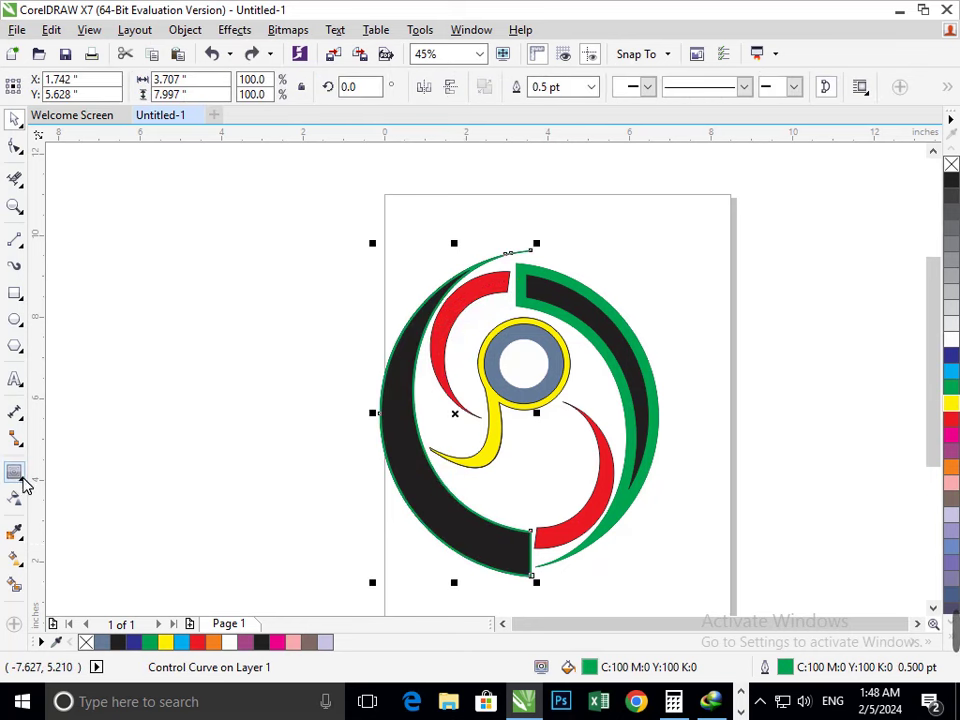
Delete the contoured left-hand green crescent and test-move the blue-grey crescent beneath it.
{"action": "key", "text": "Delete"}
{"action": "left_click_drag", "start_coordinate": [494, 560], "coordinate": [311, 562]}
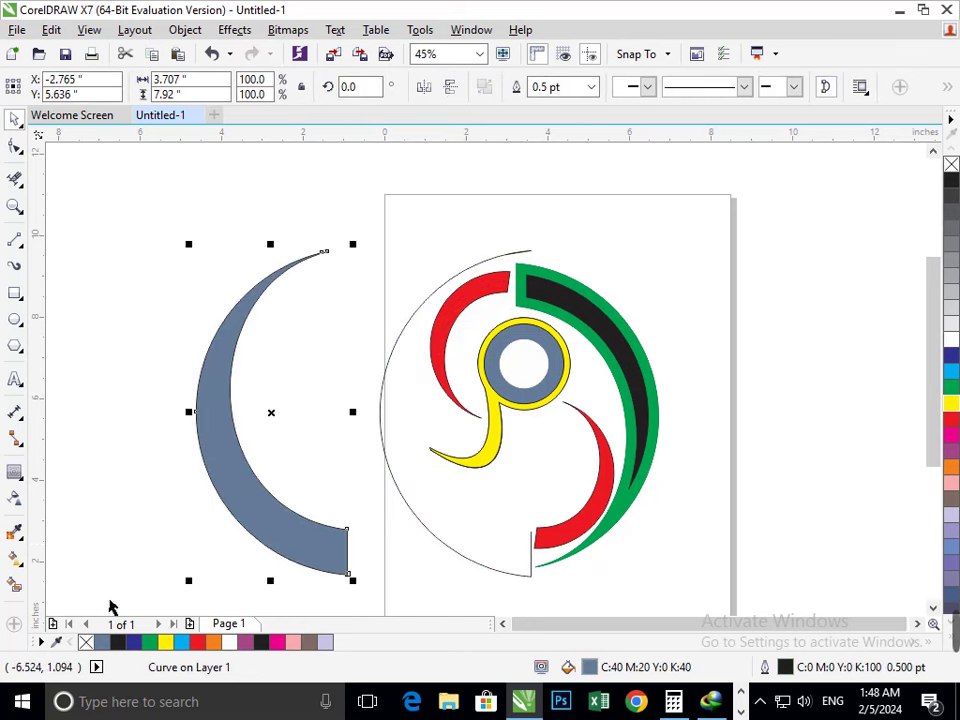
{"action": "key", "text": "ctrl+z"}
Apply a one-step inward contour of about 0.27 inches to the left-hand blue-grey crescent and test-move the contoured shape.
{"action": "left_click", "coordinate": [20, 475]}
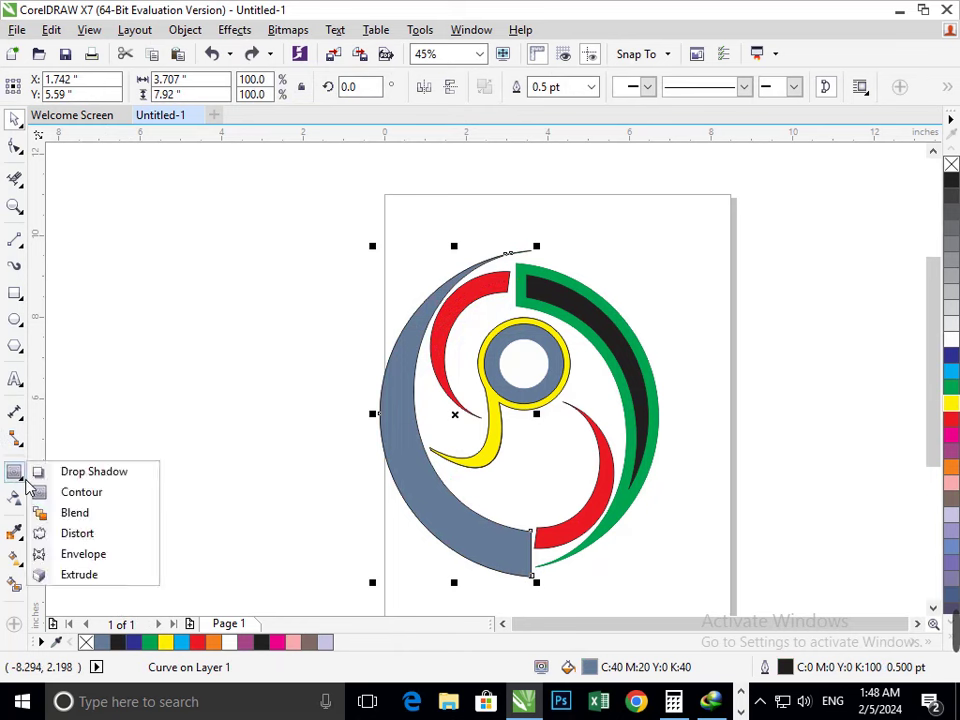
{"action": "left_click", "coordinate": [96, 514]}
{"action": "mouse_move", "coordinate": [534, 580]}
{"action": "left_mouse_down"}
{"action": "mouse_move", "coordinate": [514, 577]}
{"action": "mouse_move", "coordinate": [522, 580]}
{"action": "left_mouse_up"}
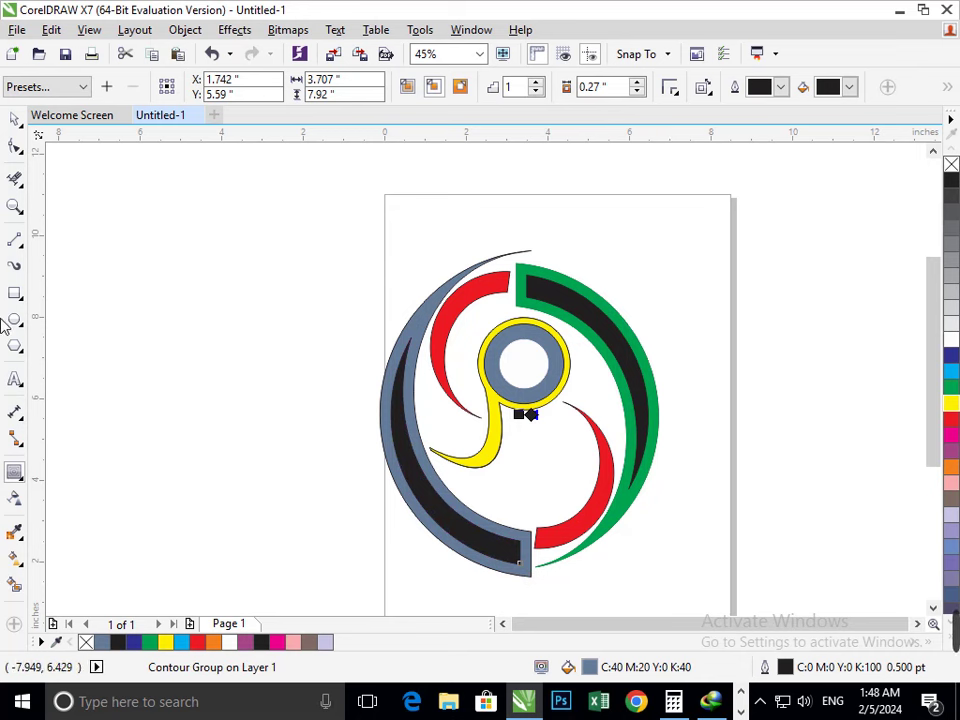
{"action": "left_click", "coordinate": [17, 121]}
{"action": "left_click", "coordinate": [260, 407]}
{"action": "left_click_drag", "start_coordinate": [521, 575], "coordinate": [440, 586]}
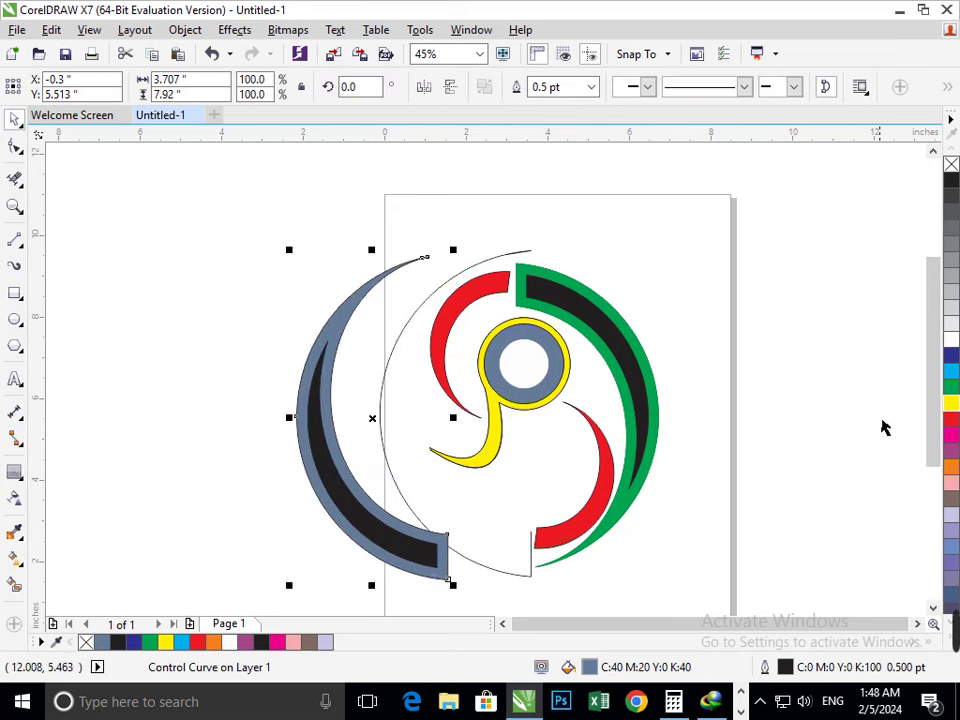
{"action": "key", "text": "ctrl+z"}
Break the left-hand crescent's contour group apart and fill its outer shape with dark blue.
{"action": "left_click", "coordinate": [185, 29]}
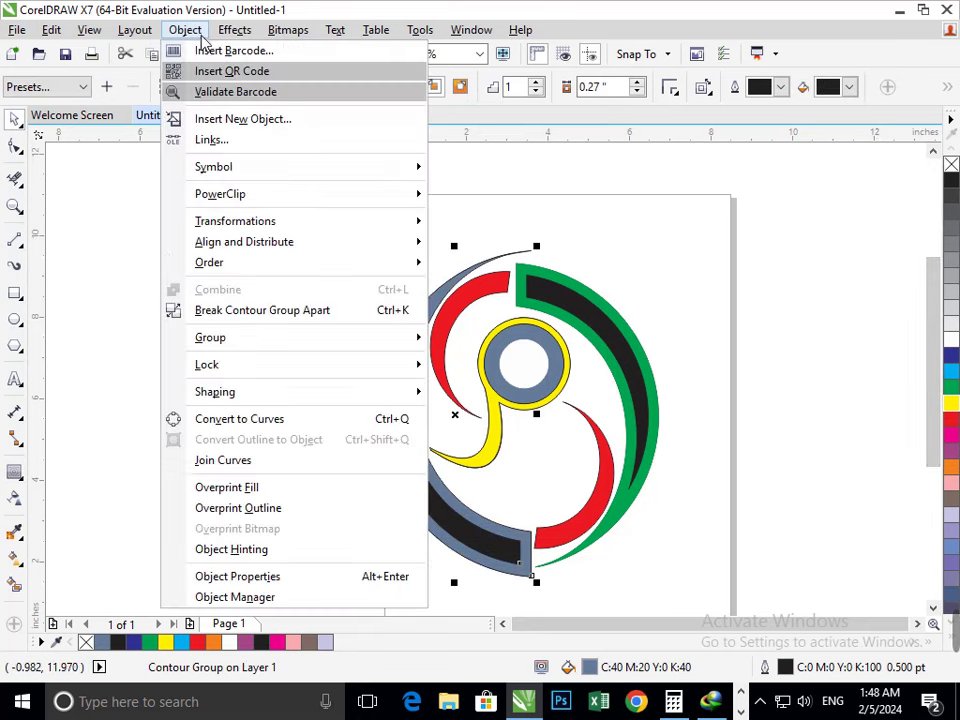
{"action": "left_click", "coordinate": [195, 311]}
{"action": "left_click", "coordinate": [223, 420]}
{"action": "left_click", "coordinate": [527, 580]}
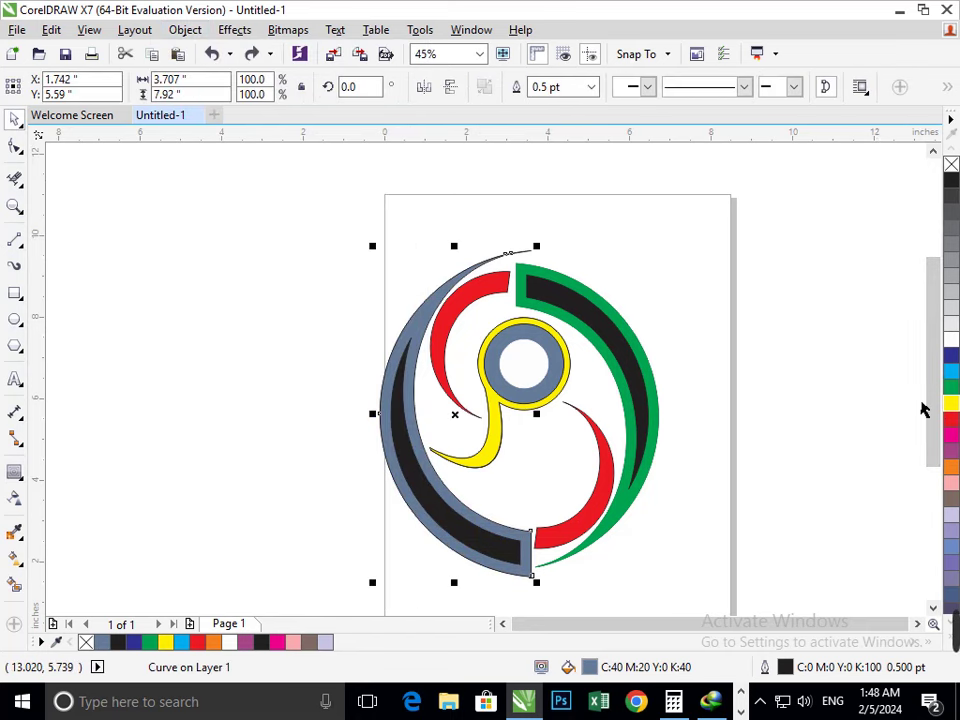
{"action": "left_click", "coordinate": [951, 355]}
{"action": "left_click", "coordinate": [755, 527]}
Test-move the separated inner shape of the left-hand crescent, restore its position and fill it with yellow.
{"action": "left_click_drag", "start_coordinate": [497, 544], "coordinate": [427, 531]}
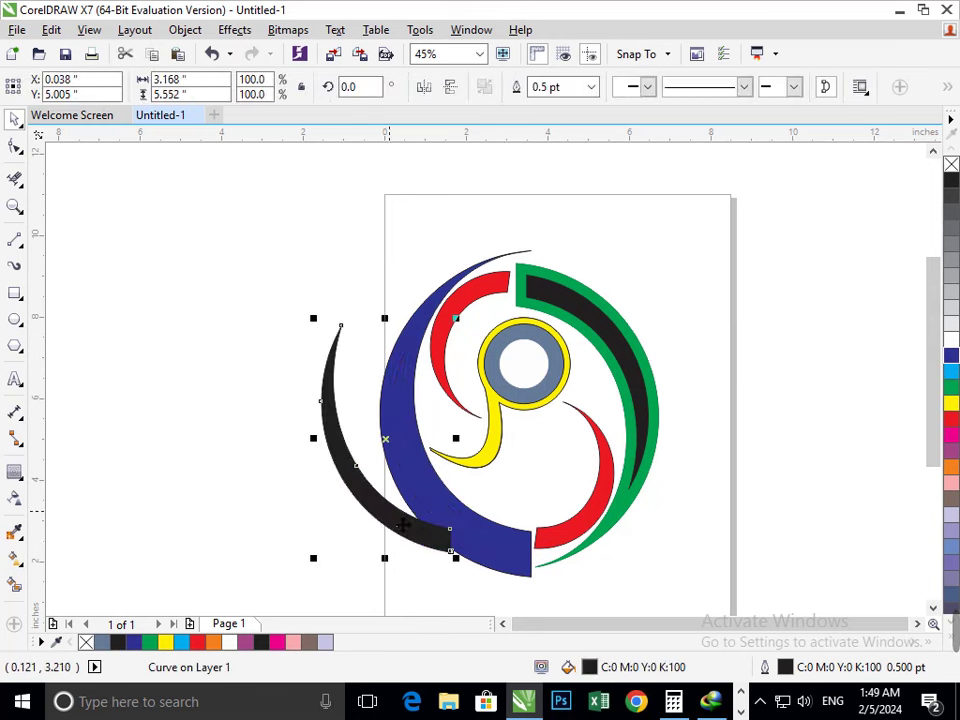
{"action": "key", "text": "ctrl+z"}
{"action": "left_click", "coordinate": [952, 401]}
{"action": "left_click", "coordinate": [777, 558]}
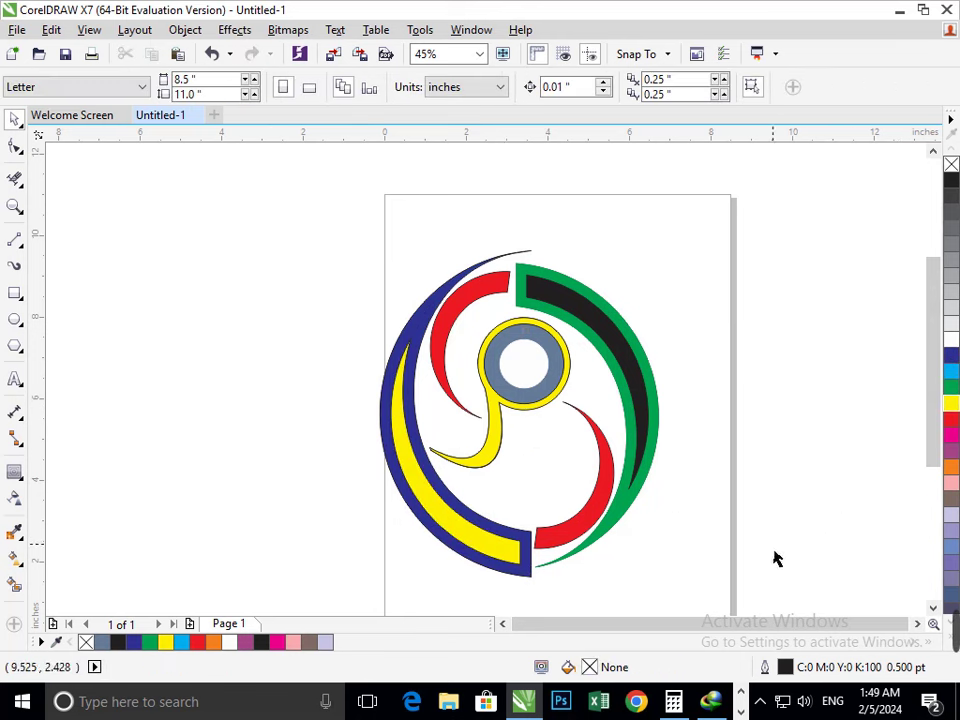
Break the right-hand green crescent's contour group apart and fill its outer shape with dark blue.
{"action": "left_click", "coordinate": [629, 513]}
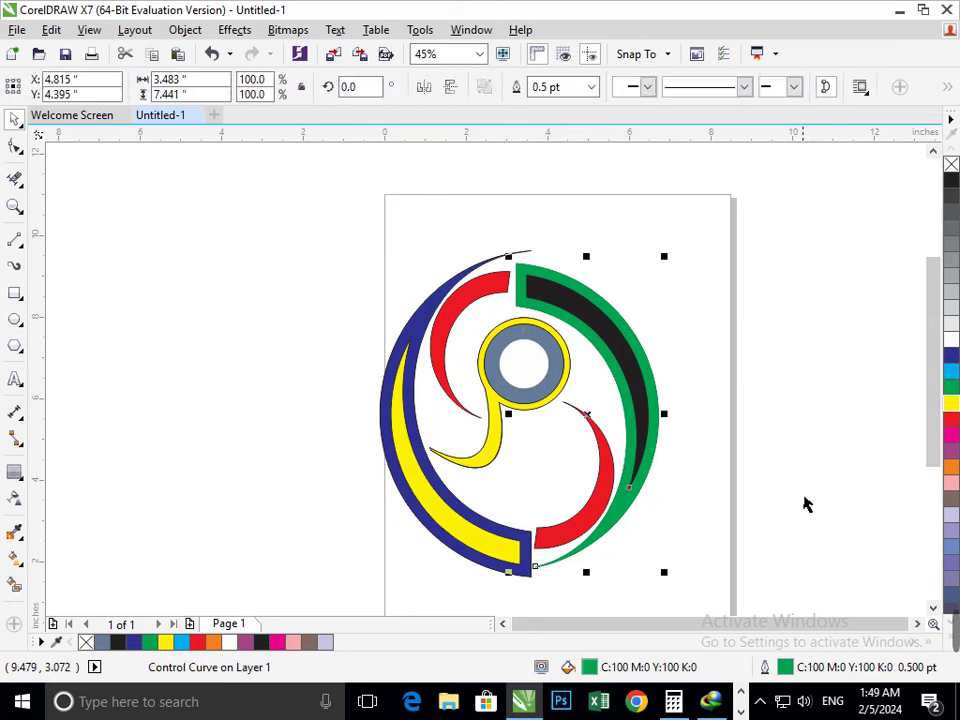
{"action": "left_click", "coordinate": [185, 29]}
{"action": "left_click", "coordinate": [240, 310]}
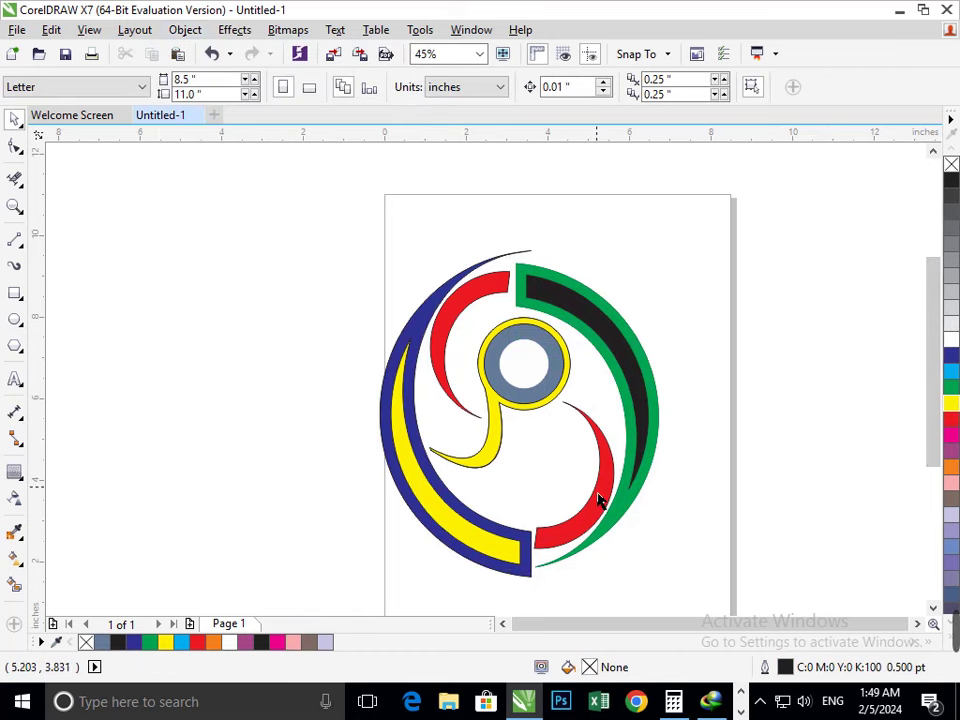
{"action": "left_click_drag", "start_coordinate": [626, 516], "coordinate": [637, 573]}
{"action": "key", "text": "ctrl+z"}
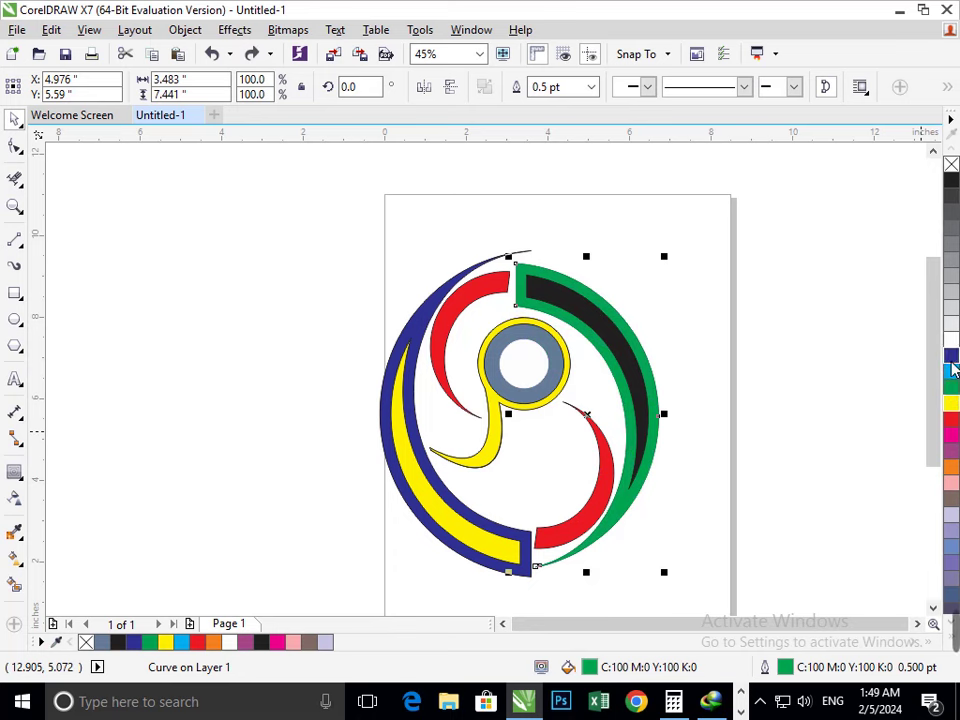
{"action": "left_click", "coordinate": [951, 358]}
{"action": "left_click", "coordinate": [776, 510]}
Fill the inner shape of the right-hand crescent with yellow.
{"action": "left_click", "coordinate": [647, 435]}
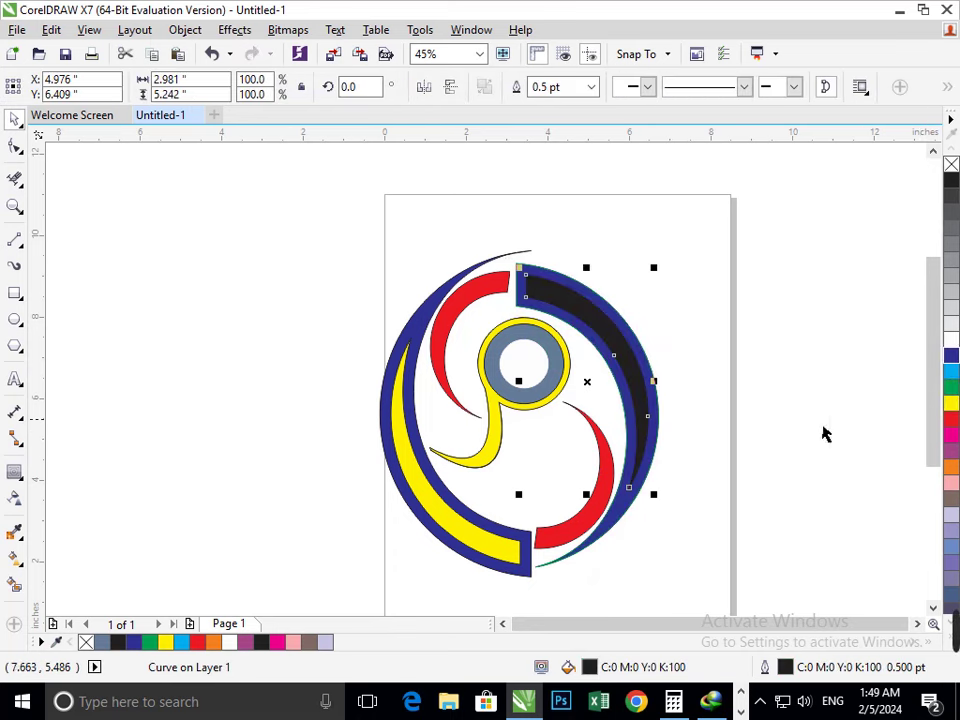
{"action": "left_click", "coordinate": [951, 405]}
{"action": "left_click", "coordinate": [754, 525]}
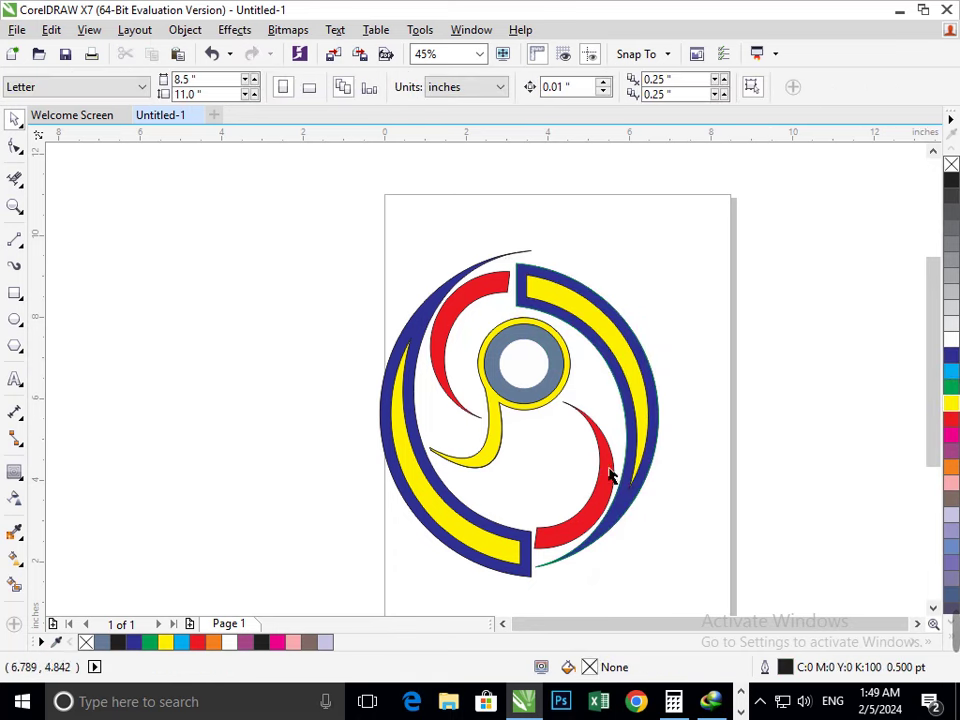
Remove the green outline from the right-hand crescent's dark blue outer shape.
{"action": "scroll", "coordinate": [600, 495], "scroll_direction": "down", "scroll_amount": 2}
{"action": "key", "text": "F2"}
{"action": "left_click_drag", "start_coordinate": [386, 214], "coordinate": [643, 461]}
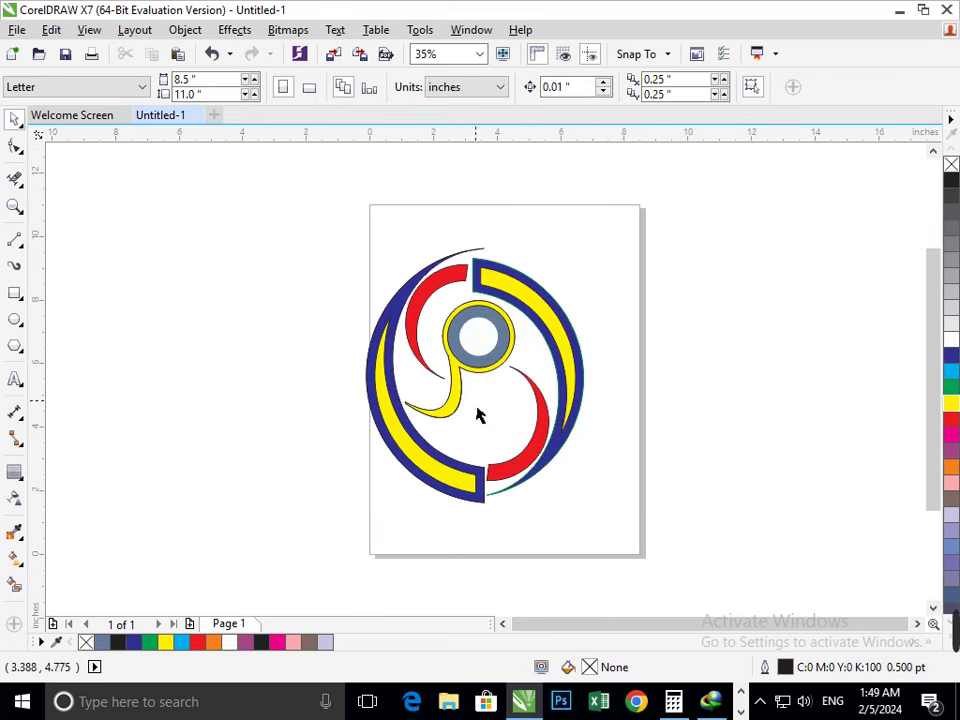
{"action": "key", "text": "F2"}
{"action": "left_click_drag", "start_coordinate": [467, 446], "coordinate": [560, 513]}
{"action": "scroll", "coordinate": [355, 475], "scroll_direction": "up", "scroll_amount": 4}
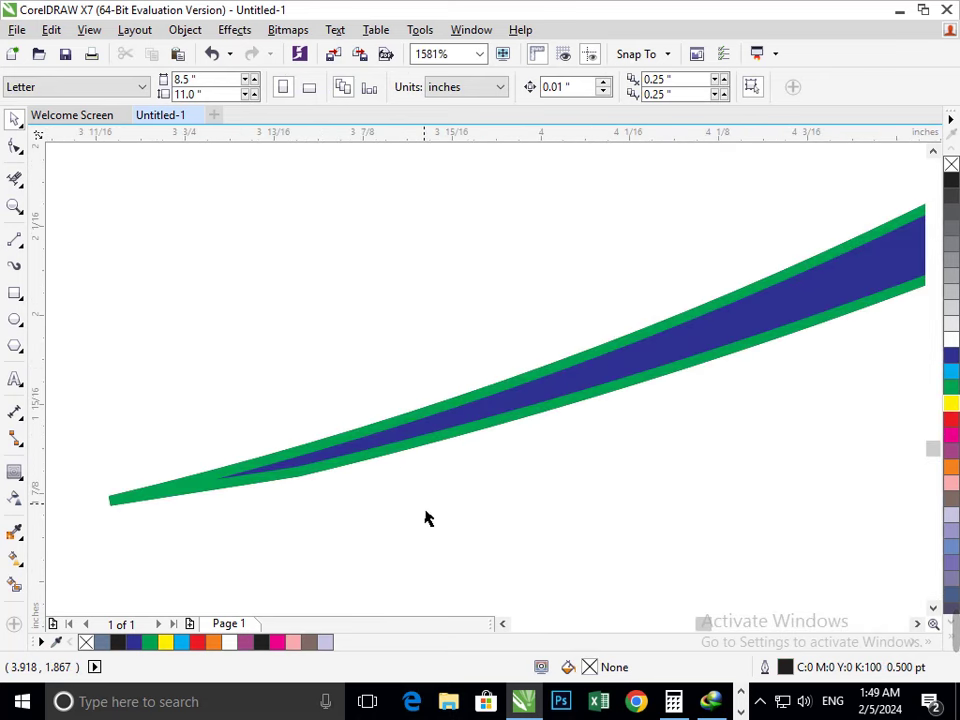
{"action": "scroll", "coordinate": [445, 403], "scroll_direction": "down", "scroll_amount": 4}
{"action": "left_click", "coordinate": [564, 400]}
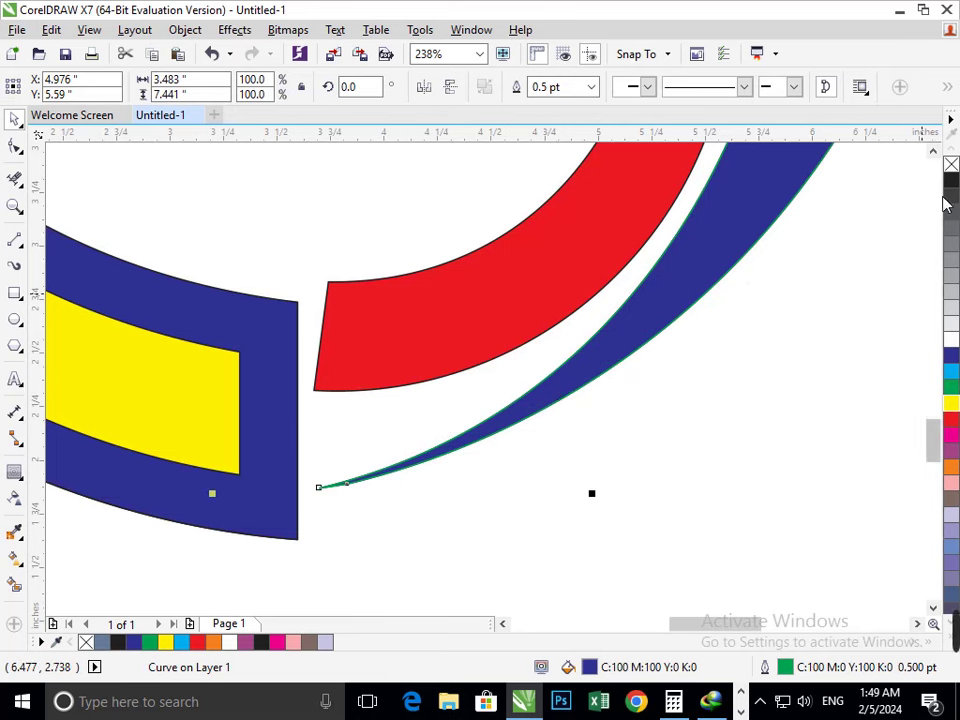
{"action": "left_click", "coordinate": [531, 375]}
{"action": "scroll", "coordinate": [557, 440], "scroll_direction": "down", "scroll_amount": 4}
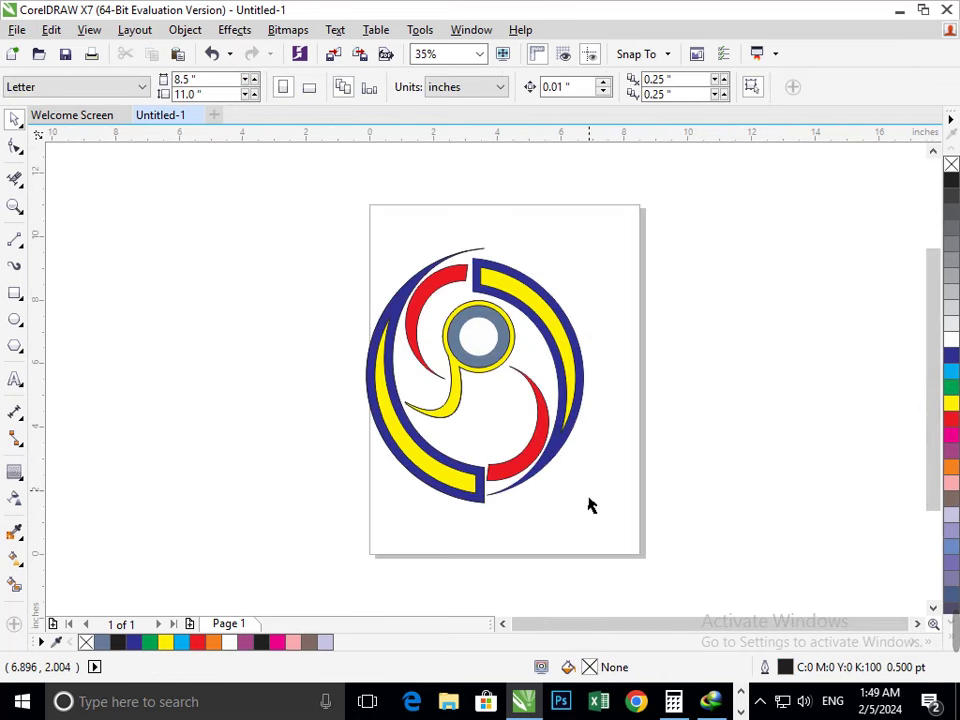
Remove the outline from the left-hand crescent's dark blue outer shape and check its edges up close.
{"action": "left_click", "coordinate": [366, 386]}
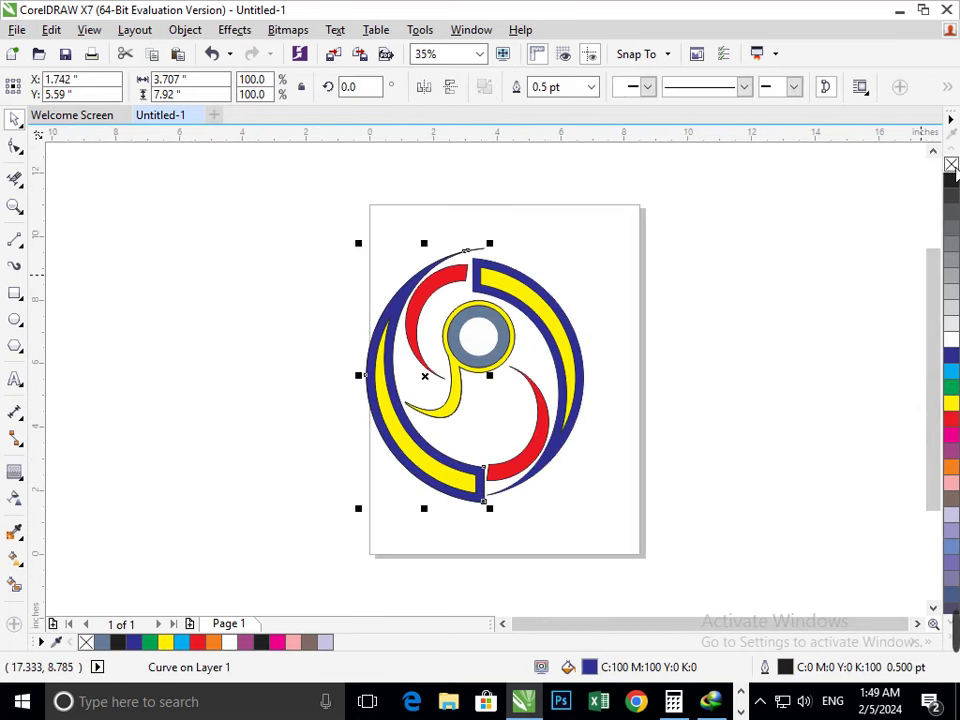
{"action": "left_click", "coordinate": [511, 402]}
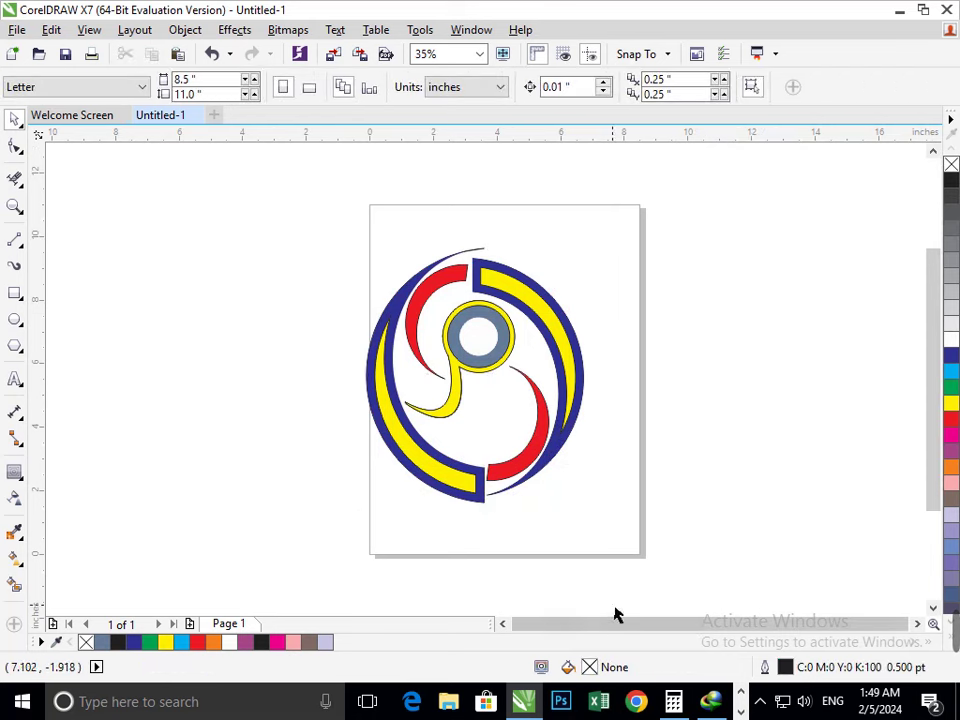
{"action": "key", "text": "F2"}
{"action": "left_click_drag", "start_coordinate": [450, 401], "coordinate": [516, 462]}
{"action": "scroll", "coordinate": [510, 390], "scroll_direction": "down", "scroll_amount": 4}
Try dark blue and cyan on the small white central disc, and settle on yellow for its fill and outline.
{"action": "key", "text": "F2"}
{"action": "left_click_drag", "start_coordinate": [394, 237], "coordinate": [645, 453]}
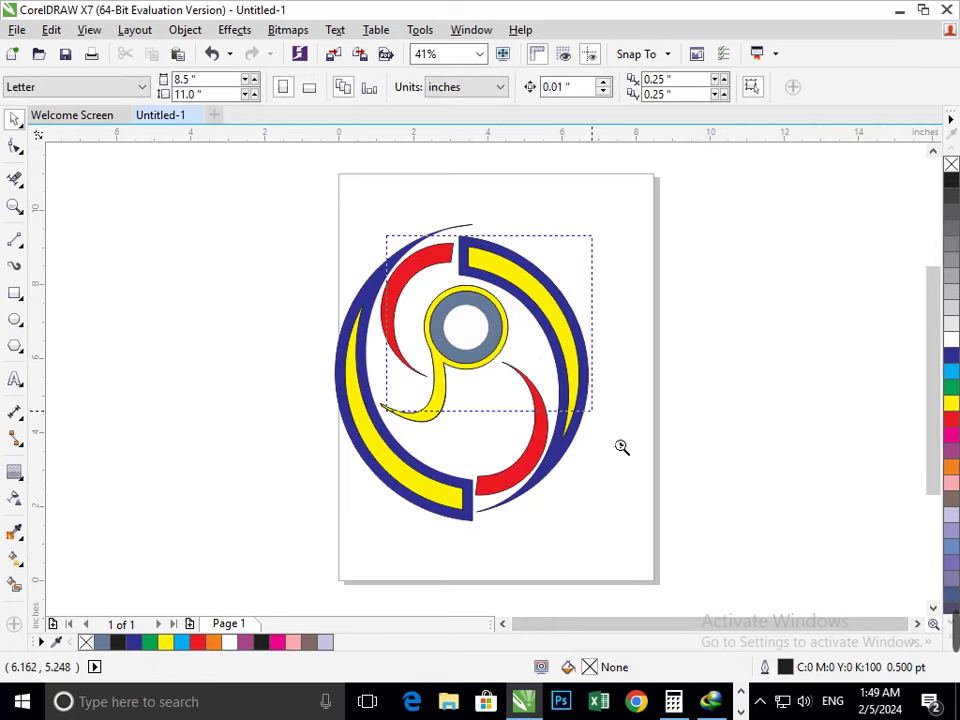
{"action": "scroll", "coordinate": [621, 446], "scroll_direction": "up", "scroll_amount": 3}
{"action": "left_click", "coordinate": [396, 424]}
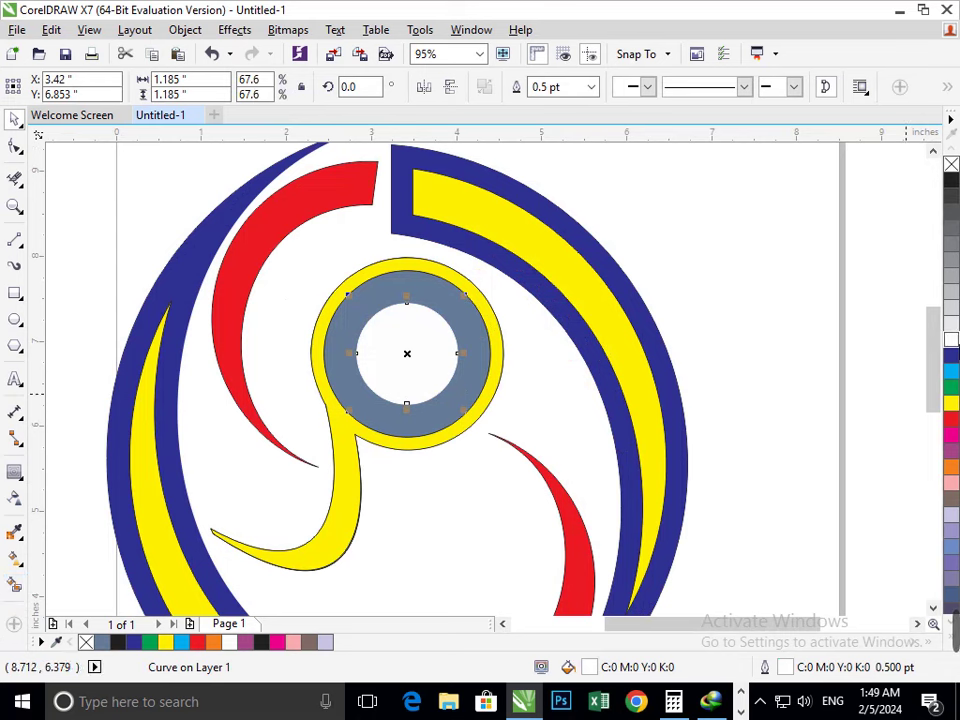
{"action": "left_click", "coordinate": [951, 355]}
{"action": "scroll", "coordinate": [610, 492], "scroll_direction": "down", "scroll_amount": 3}
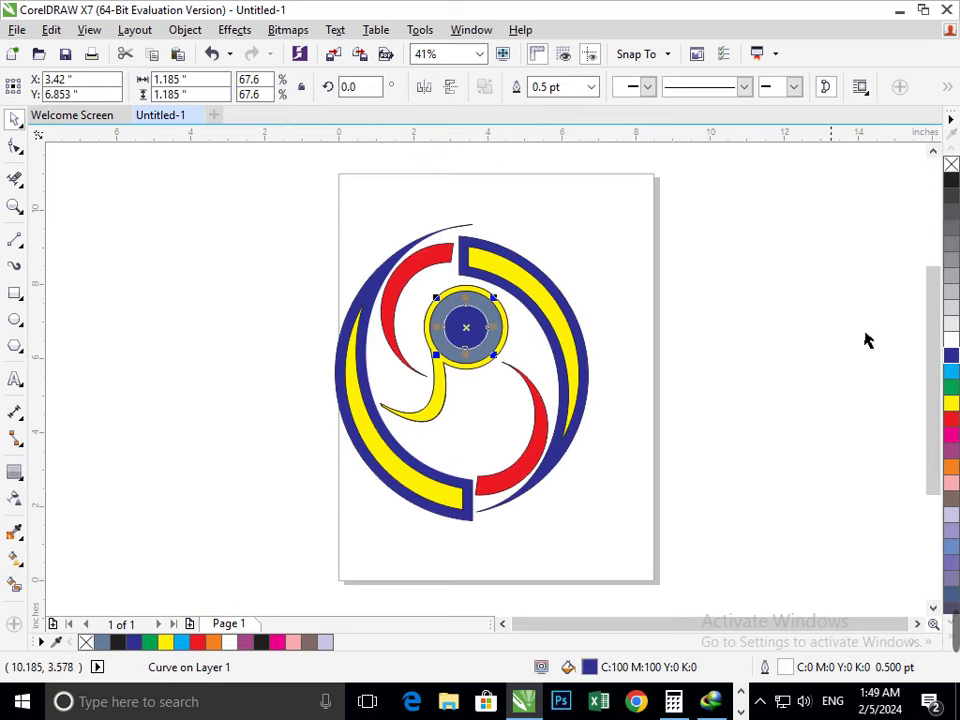
{"action": "left_click", "coordinate": [951, 372]}
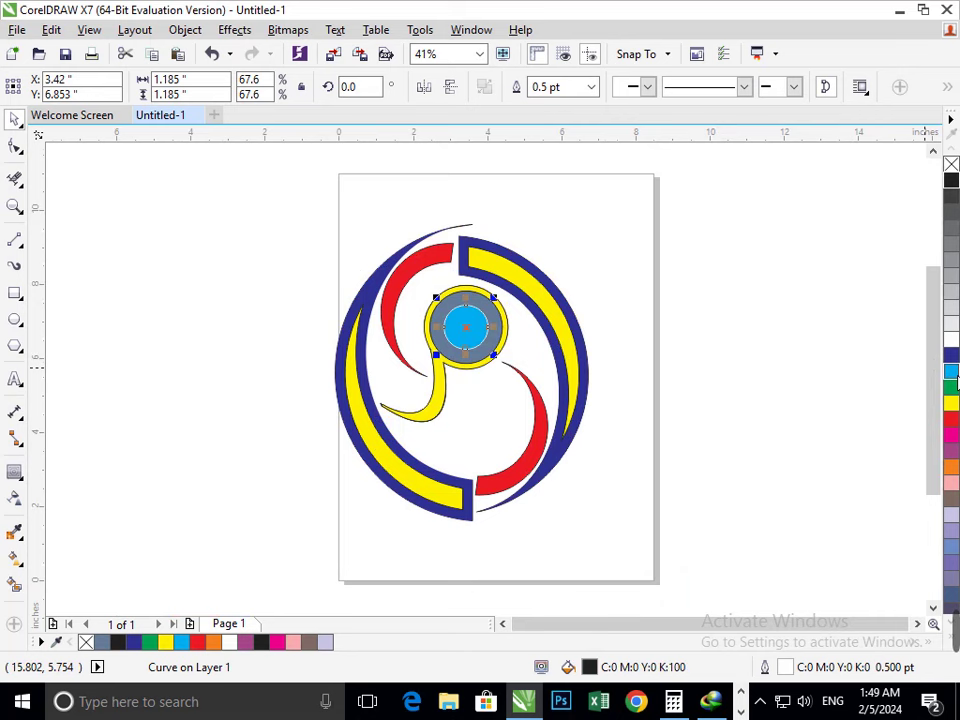
{"action": "left_click", "coordinate": [951, 407]}
{"action": "left_click", "coordinate": [815, 508]}
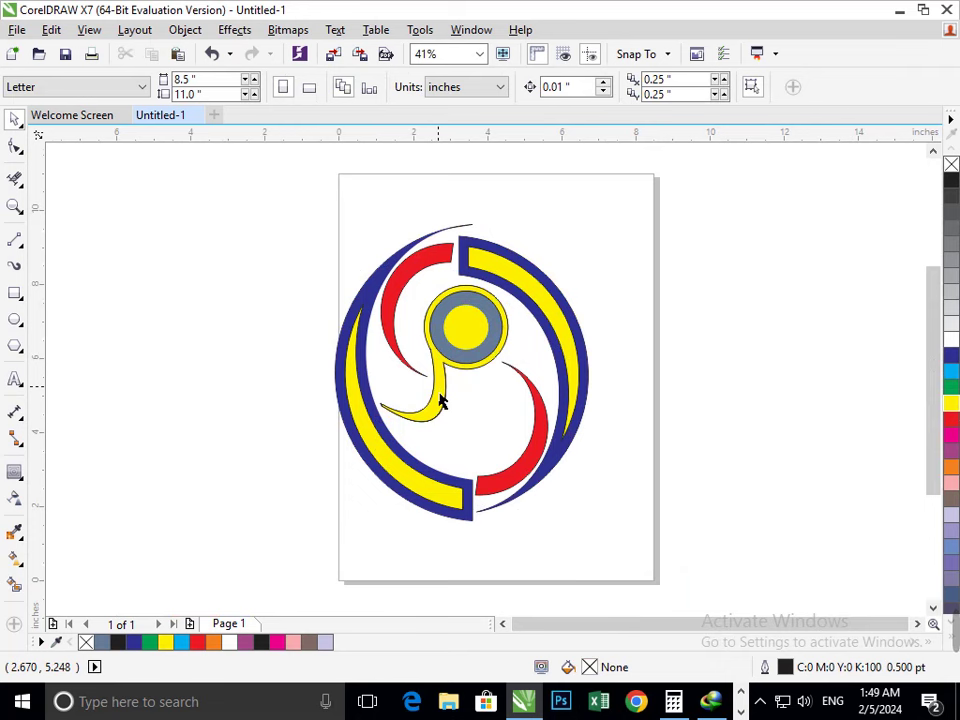
Group all objects of the logo and move the group onto the empty area to the left of the page.
{"action": "left_click_drag", "start_coordinate": [285, 169], "coordinate": [667, 582]}
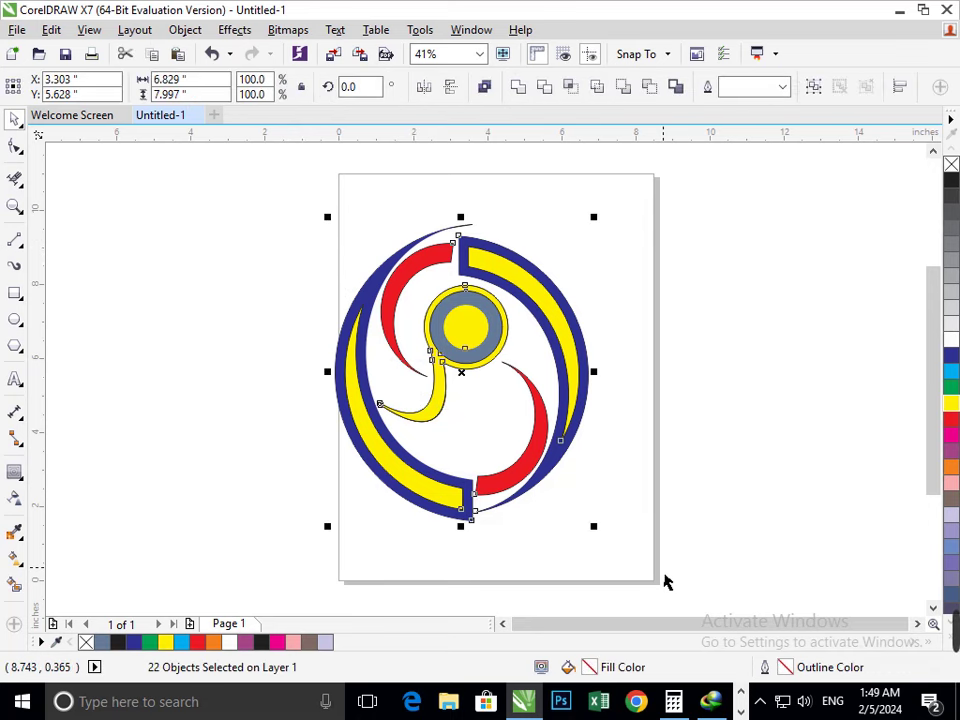
{"action": "key", "text": "ctrl+g"}
{"action": "key", "text": "Escape"}
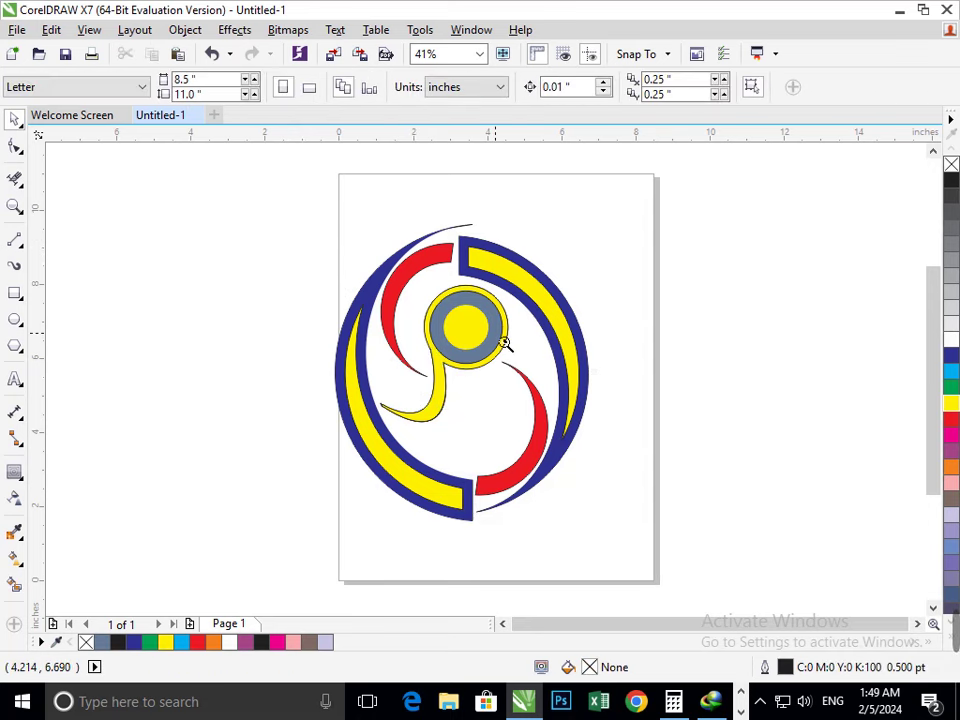
{"action": "scroll", "coordinate": [552, 415], "scroll_direction": "down", "scroll_amount": 2}
{"action": "left_click_drag", "start_coordinate": [536, 392], "coordinate": [252, 347]}
{"action": "key", "text": "Escape"}
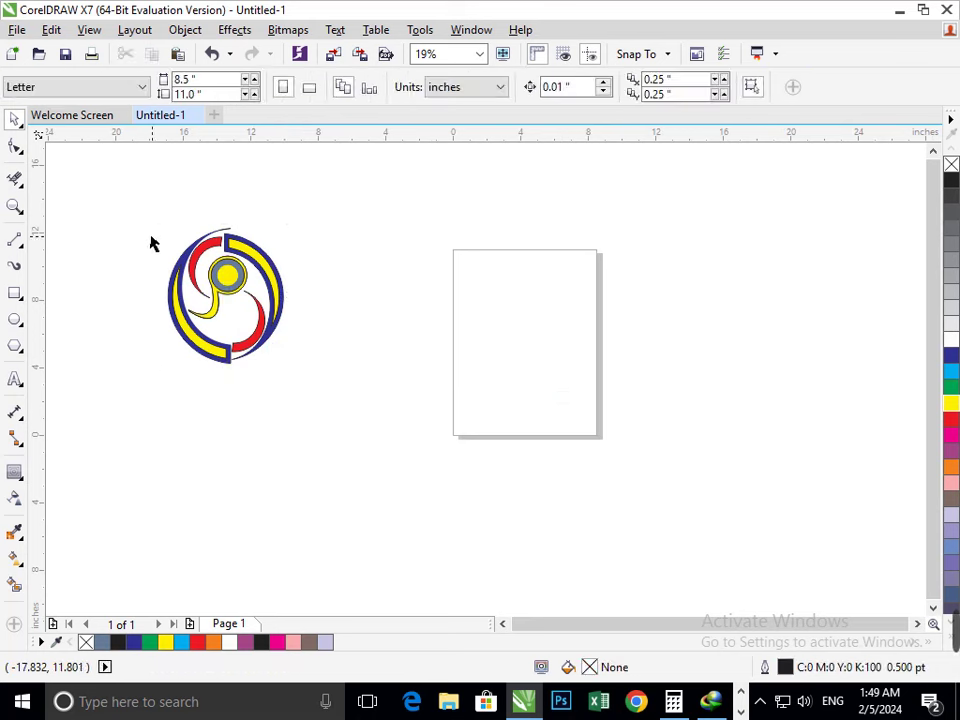
Test-move the grouped logo, undo the move and ungroup it into separate objects.
{"action": "key", "text": "F2"}
{"action": "left_click_drag", "start_coordinate": [146, 213], "coordinate": [340, 382]}
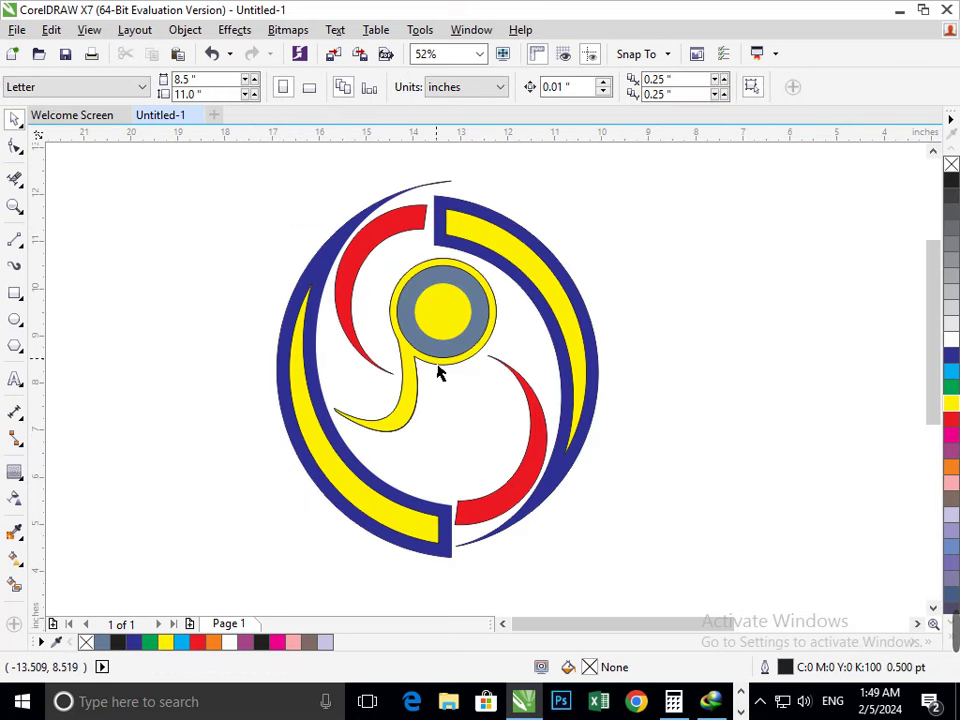
{"action": "left_click_drag", "start_coordinate": [450, 507], "coordinate": [448, 546]}
{"action": "key", "text": "ctrl+z"}
{"action": "left_click", "coordinate": [617, 91]}
{"action": "key", "text": "Escape"}
Test-move the yellow ring-and-tail figure, undo the move and try dark blue and black fills on it.
{"action": "left_click_drag", "start_coordinate": [430, 370], "coordinate": [411, 467]}
{"action": "key", "text": "ctrl+z"}
{"action": "left_click", "coordinate": [951, 355]}
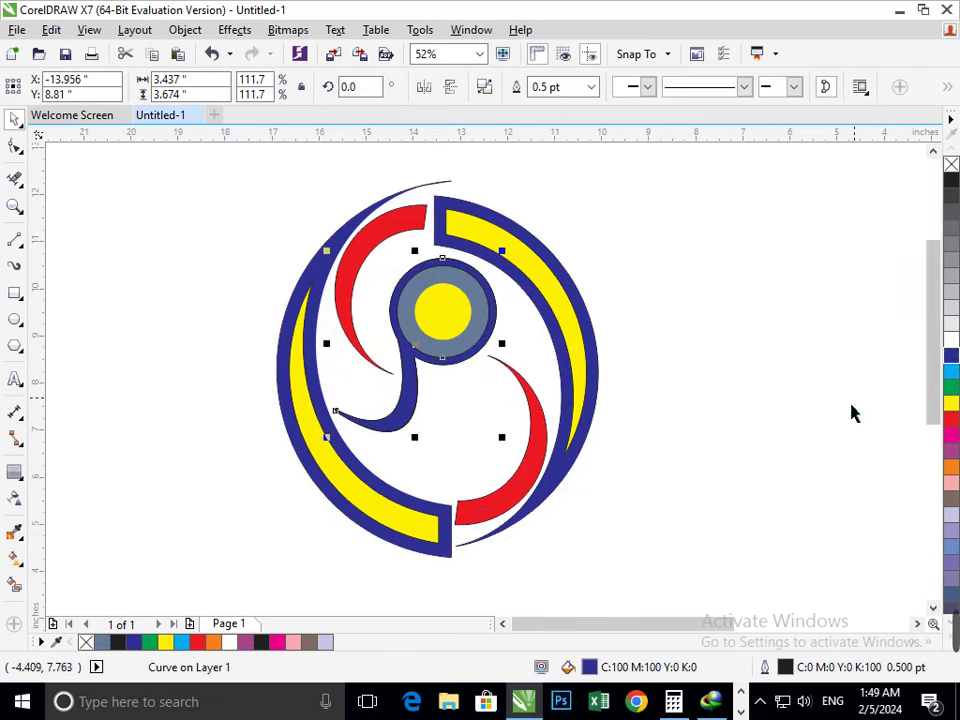
{"action": "left_click", "coordinate": [951, 180]}
{"action": "left_click", "coordinate": [801, 386]}
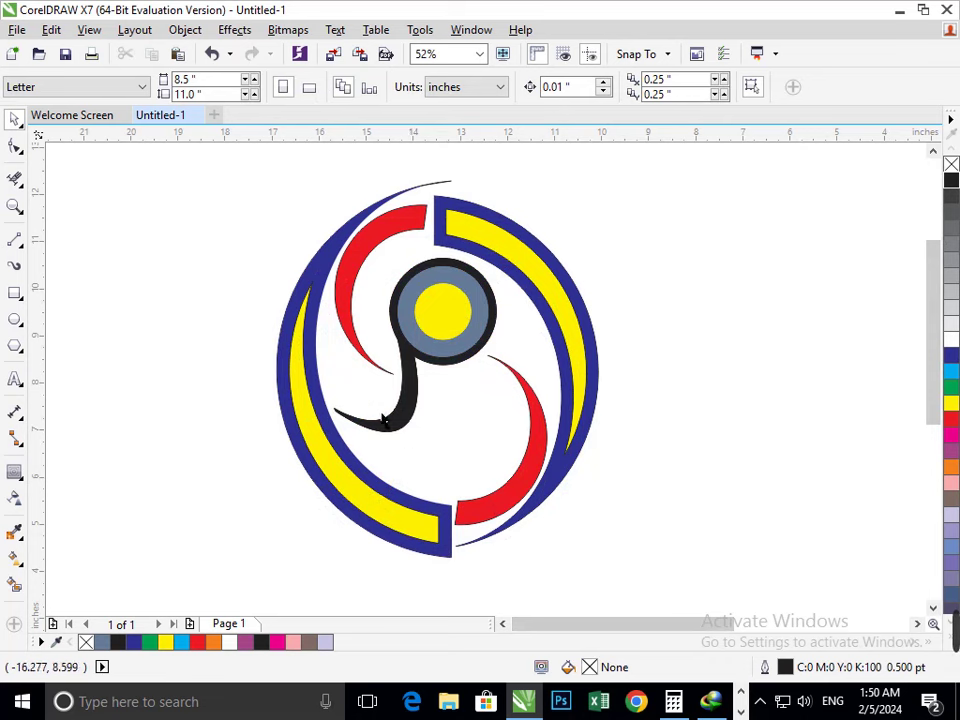
Reshape the black ring-and-tail figure by moving the nodes of its tail slightly down and to the right.
{"action": "left_click", "coordinate": [383, 420]}
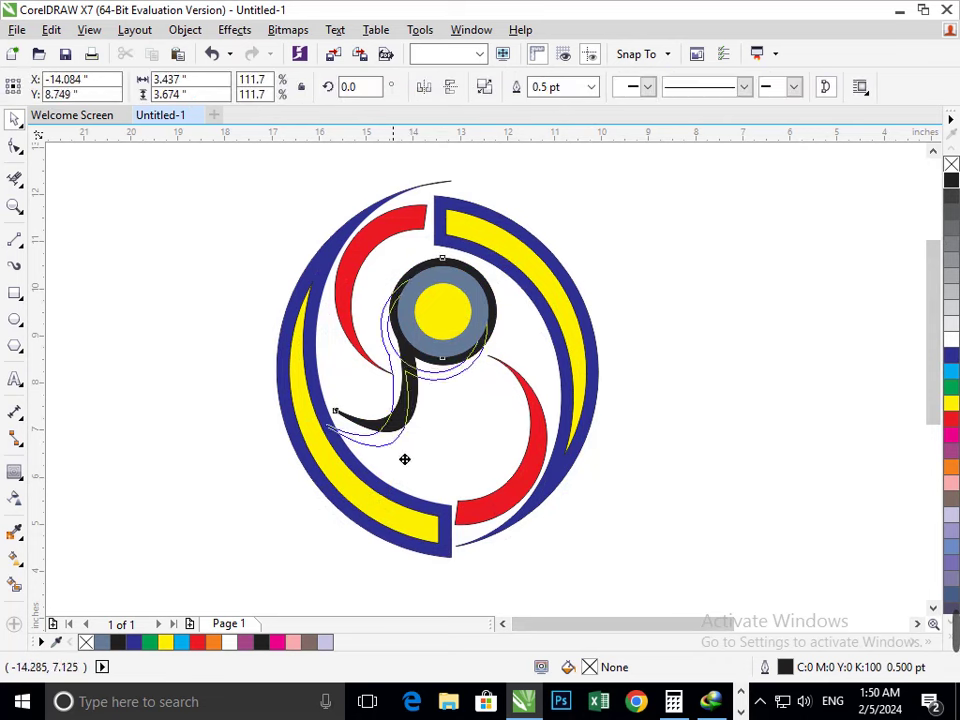
{"action": "left_click", "coordinate": [15, 146]}
{"action": "left_click_drag", "start_coordinate": [197, 370], "coordinate": [341, 447]}
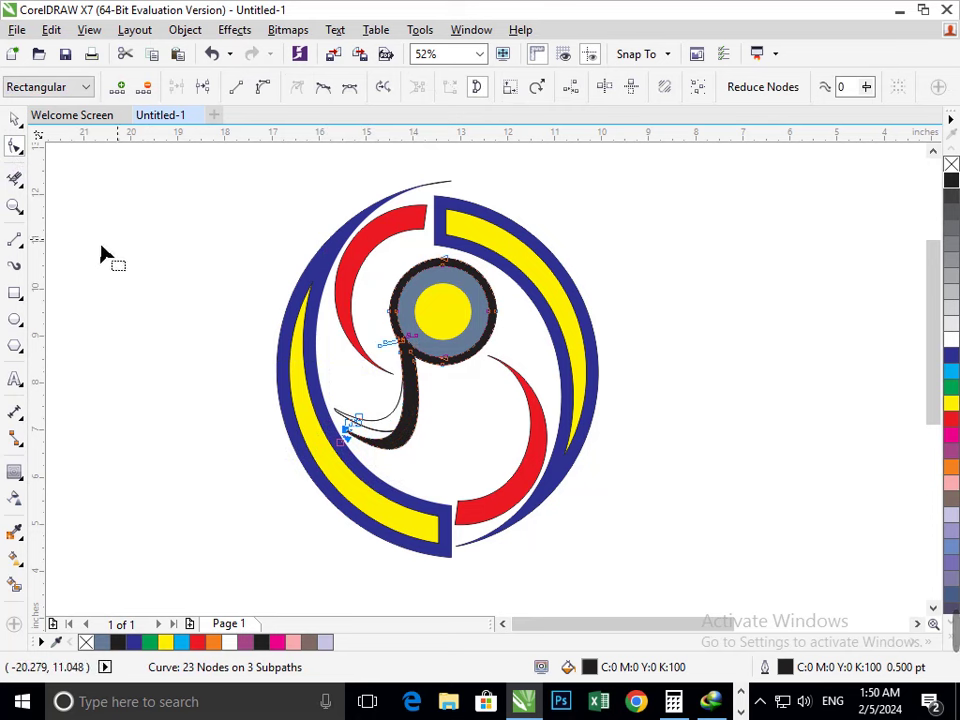
Delete the leftover thin outline segments of the old tail shape with the Virtual Segment Delete tool.
{"action": "left_click", "coordinate": [15, 180]}
{"action": "scroll", "coordinate": [303, 420], "scroll_direction": "up", "scroll_amount": 4}
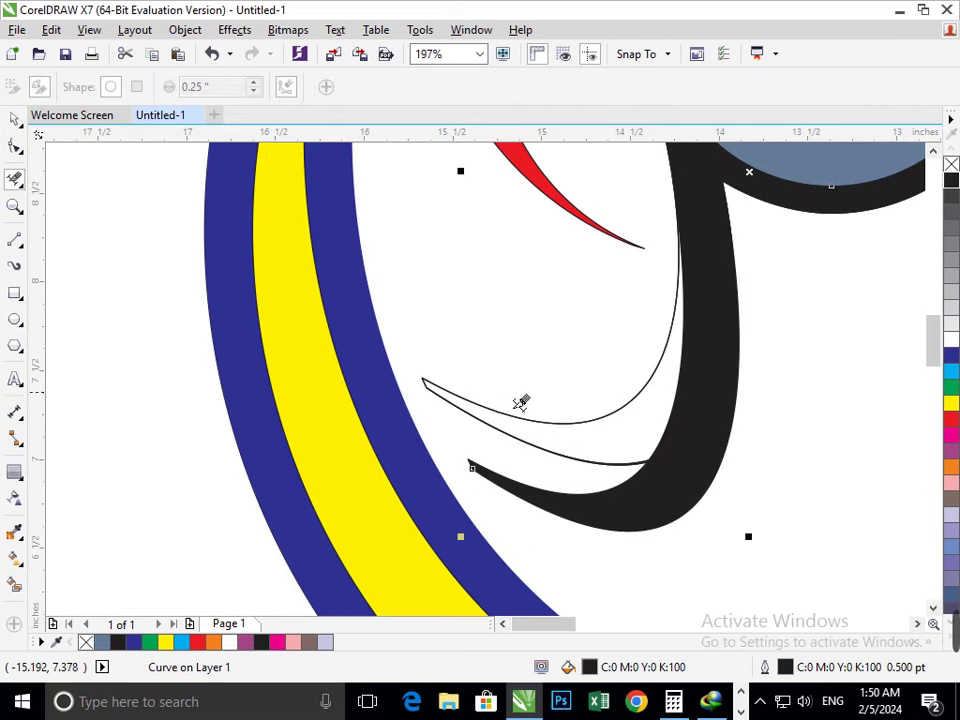
{"action": "left_click", "coordinate": [520, 413]}
{"action": "left_click", "coordinate": [535, 444]}
{"action": "left_click", "coordinate": [430, 390]}
{"action": "key", "text": "F2"}
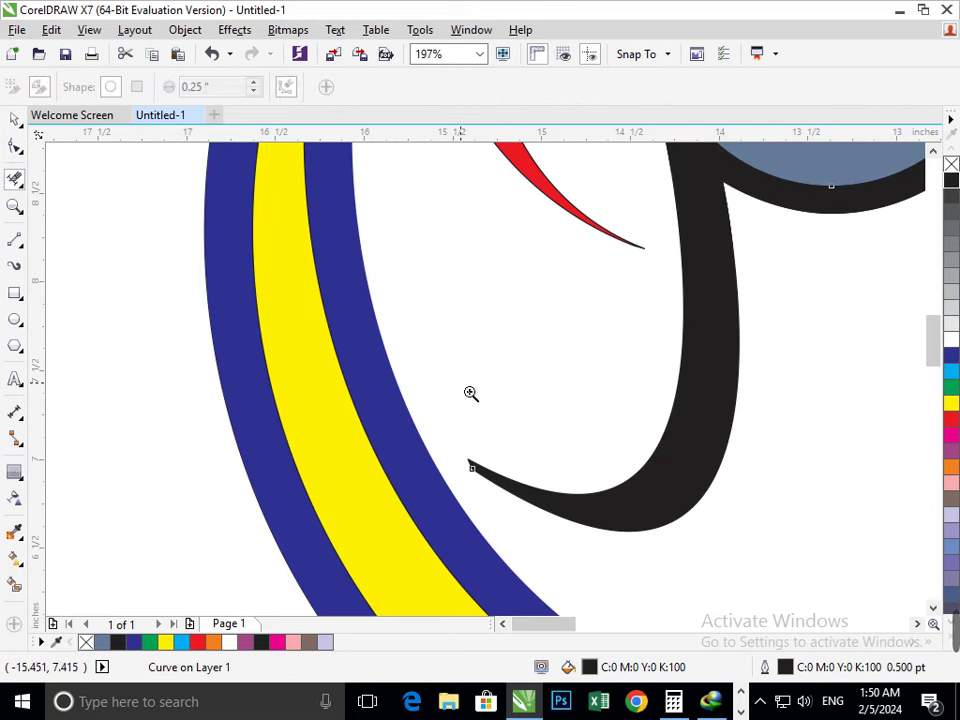
{"action": "key", "text": "F4"}
{"action": "left_click", "coordinate": [19, 122]}
{"action": "left_click", "coordinate": [119, 326]}
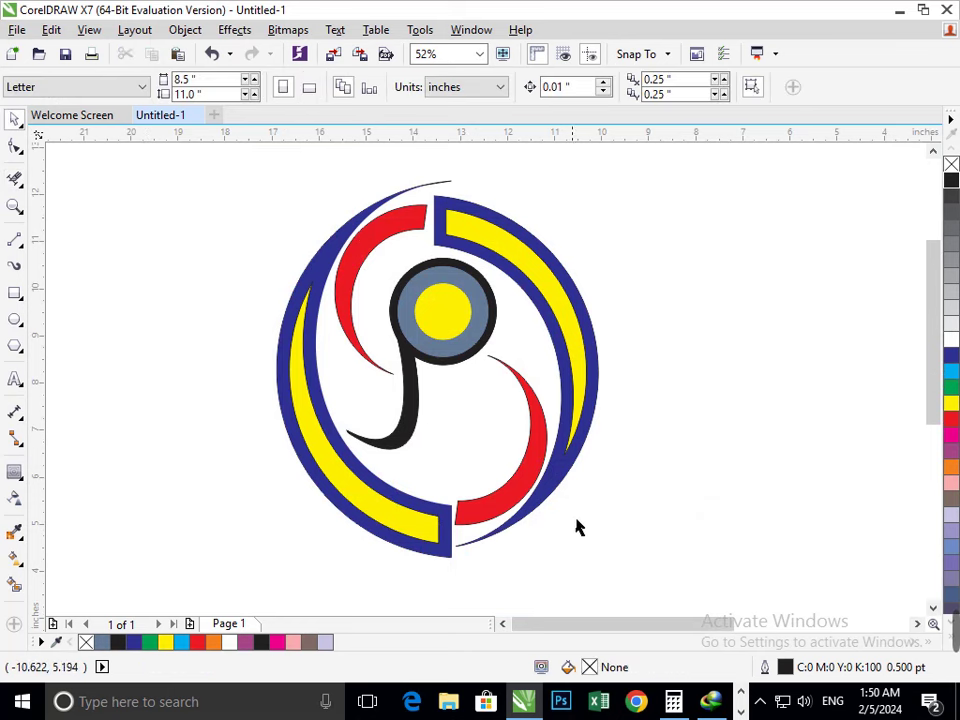
Reposition the ring-and-tail figure together with its inner discs within the logo, to about X -13.71, Y 8.59 inches.
{"action": "left_click_drag", "start_coordinate": [274, 268], "coordinate": [523, 474]}
{"action": "left_click_drag", "start_coordinate": [420, 467], "coordinate": [424, 465]}
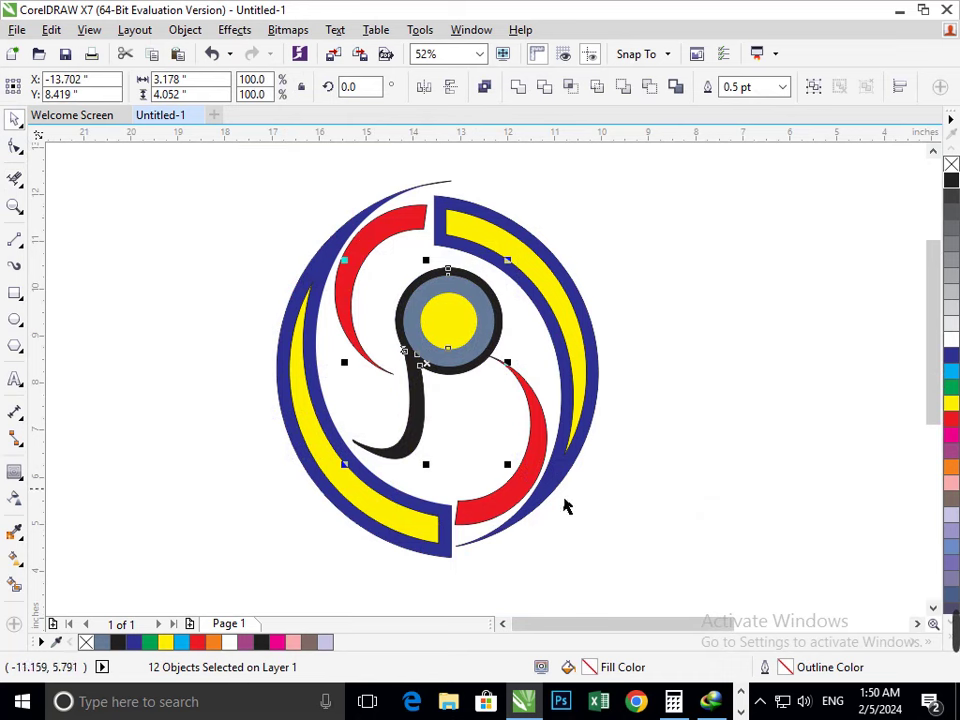
{"action": "key", "text": "Left"}
{"action": "key", "text": "Left"}
{"action": "key", "text": "Left"}
{"action": "key", "text": "Left"}
{"action": "key", "text": "Left"}
{"action": "key", "text": "Left"}
{"action": "key", "text": "Left"}
{"action": "key", "text": "Left"}
{"action": "key", "text": "Left"}
{"action": "key", "text": "Left"}
{"action": "key", "text": "Left"}
{"action": "key", "text": "Left"}
{"action": "key", "text": "Left"}
{"action": "key", "text": "Left"}
{"action": "key", "text": "Left"}
{"action": "key", "text": "Left"}
{"action": "key", "text": "Left"}
{"action": "key", "text": "Left"}
{"action": "key", "text": "Left"}
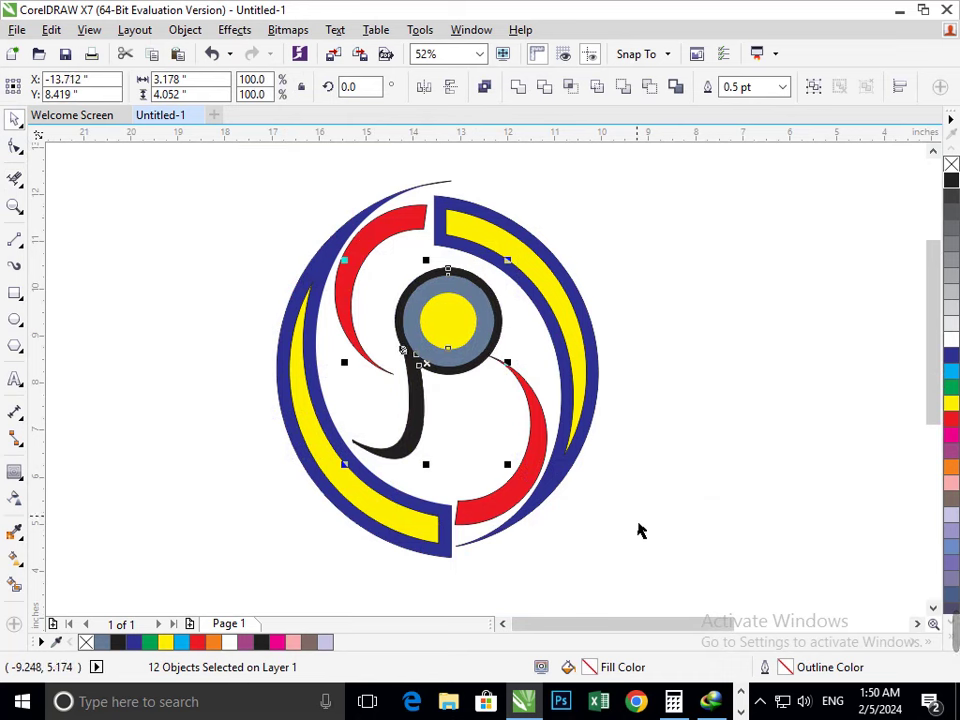
{"action": "key", "text": "Up"}
{"action": "key", "text": "Up"}
{"action": "key", "text": "Up"}
{"action": "key", "text": "Up"}
{"action": "key", "text": "Up"}
{"action": "key", "text": "Up"}
{"action": "key", "text": "Up"}
{"action": "key", "text": "Up"}
{"action": "key", "text": "Up"}
{"action": "key", "text": "Up"}
{"action": "key", "text": "Up"}
{"action": "key", "text": "Up"}
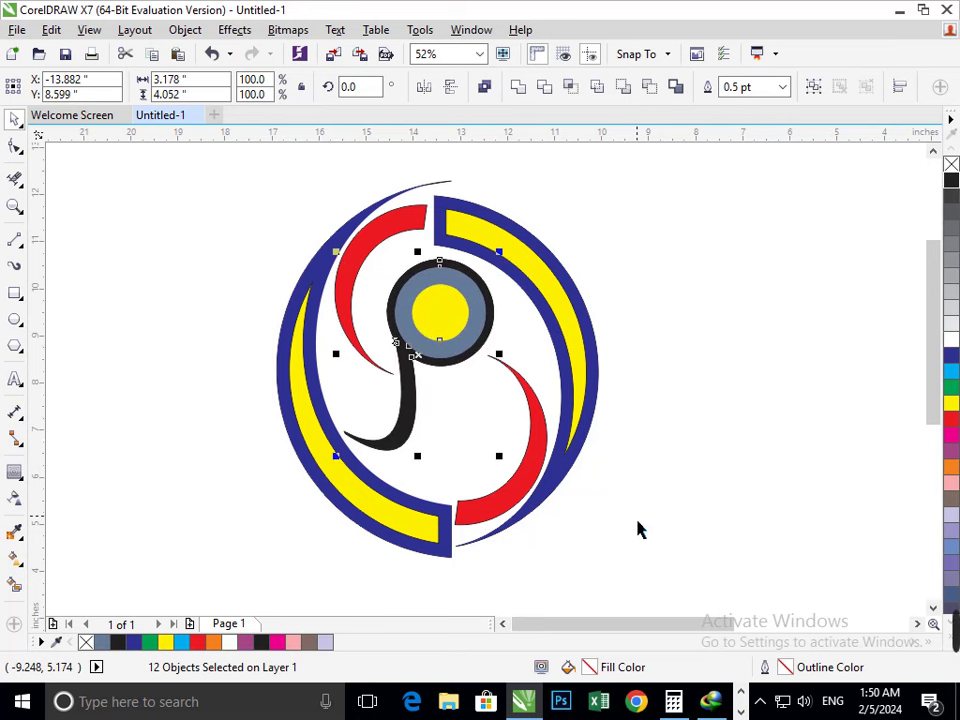
{"action": "key", "text": "Right"}
{"action": "key", "text": "Right"}
{"action": "key", "text": "Right"}
{"action": "key", "text": "Right"}
{"action": "key", "text": "Right"}
{"action": "key", "text": "Right"}
{"action": "key", "text": "Right"}
{"action": "key", "text": "Right"}
{"action": "key", "text": "Right"}
{"action": "key", "text": "Down"}
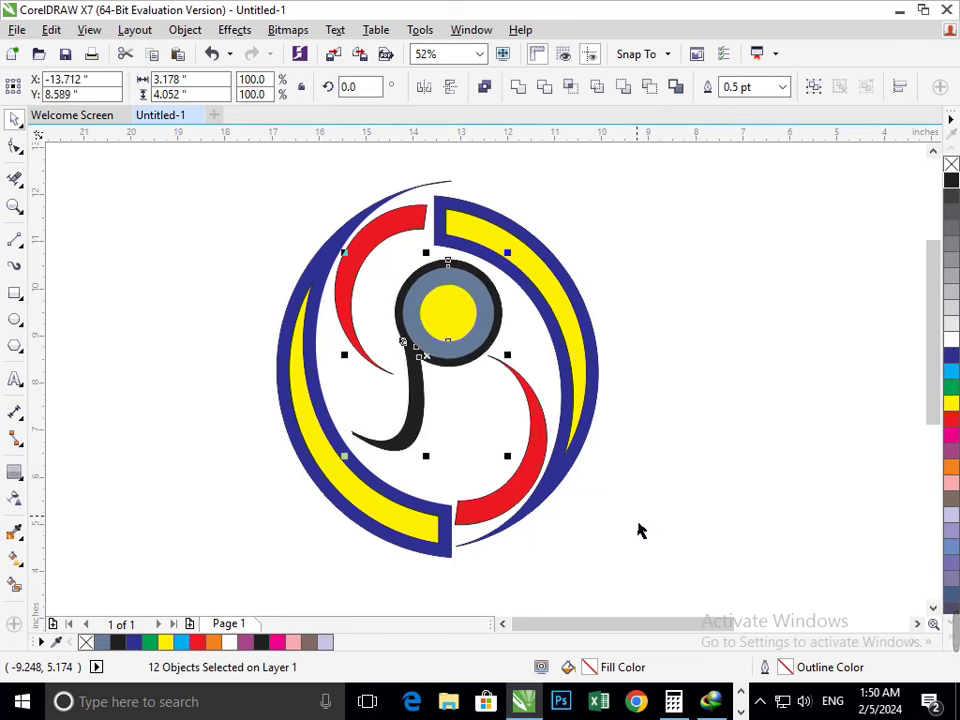
{"action": "left_click", "coordinate": [747, 464]}
Fill the ring-and-tail figure with cyan.
{"action": "key", "text": "F3"}
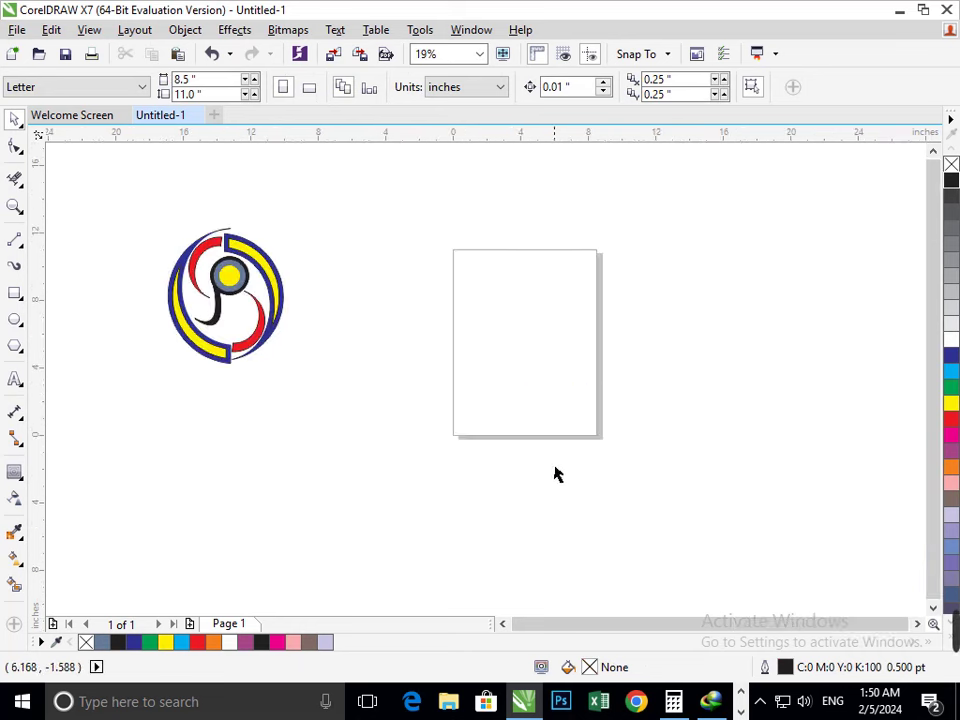
{"action": "key", "text": "F2"}
{"action": "left_click_drag", "start_coordinate": [141, 207], "coordinate": [338, 416]}
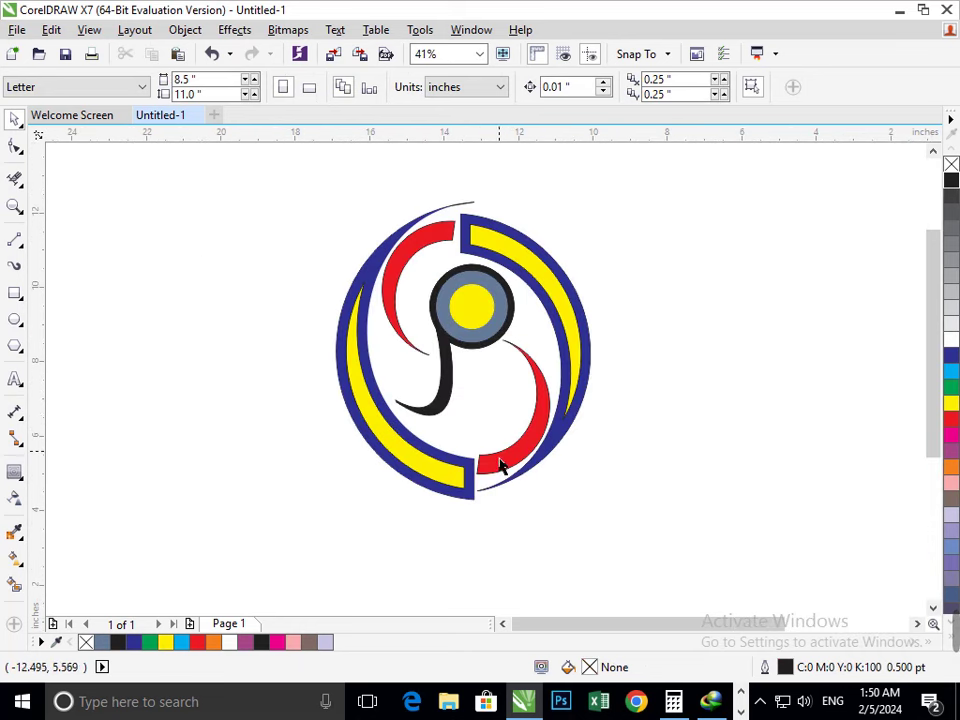
{"action": "left_click", "coordinate": [447, 415]}
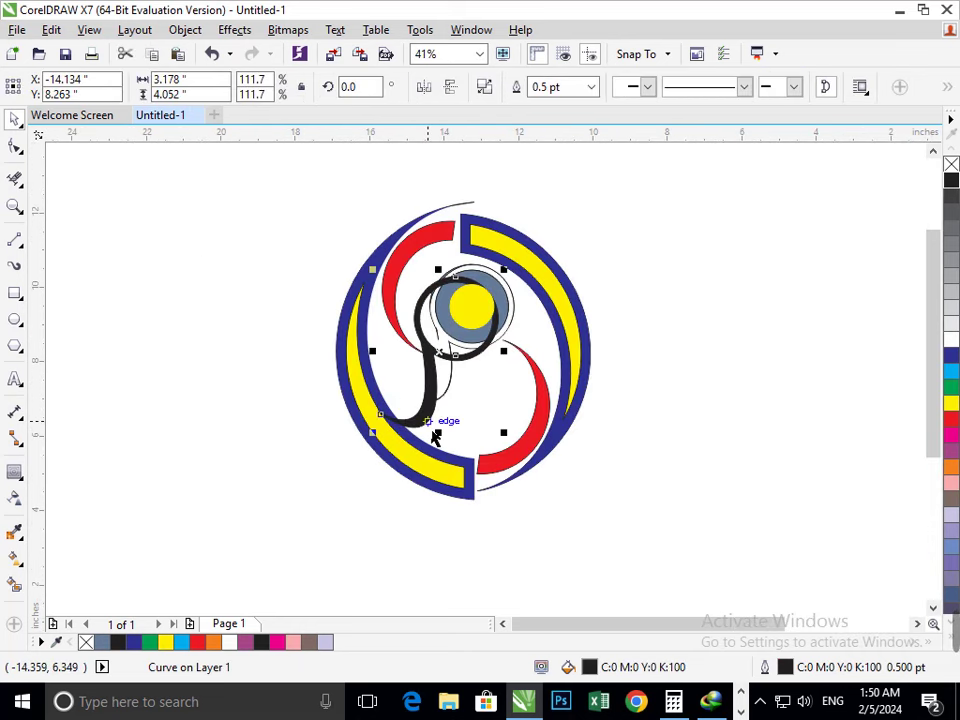
{"action": "left_click", "coordinate": [950, 373]}
{"action": "key", "text": "Escape"}
Fill the small central disc with black and the blue-grey disc around it with green.
{"action": "left_click", "coordinate": [471, 306]}
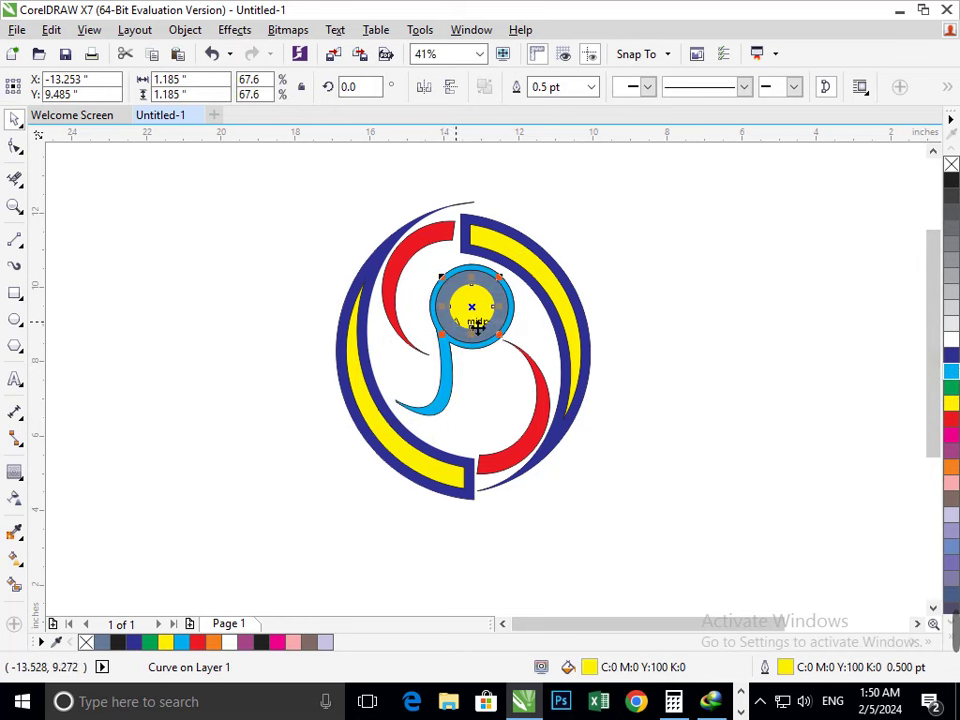
{"action": "left_click", "coordinate": [951, 181]}
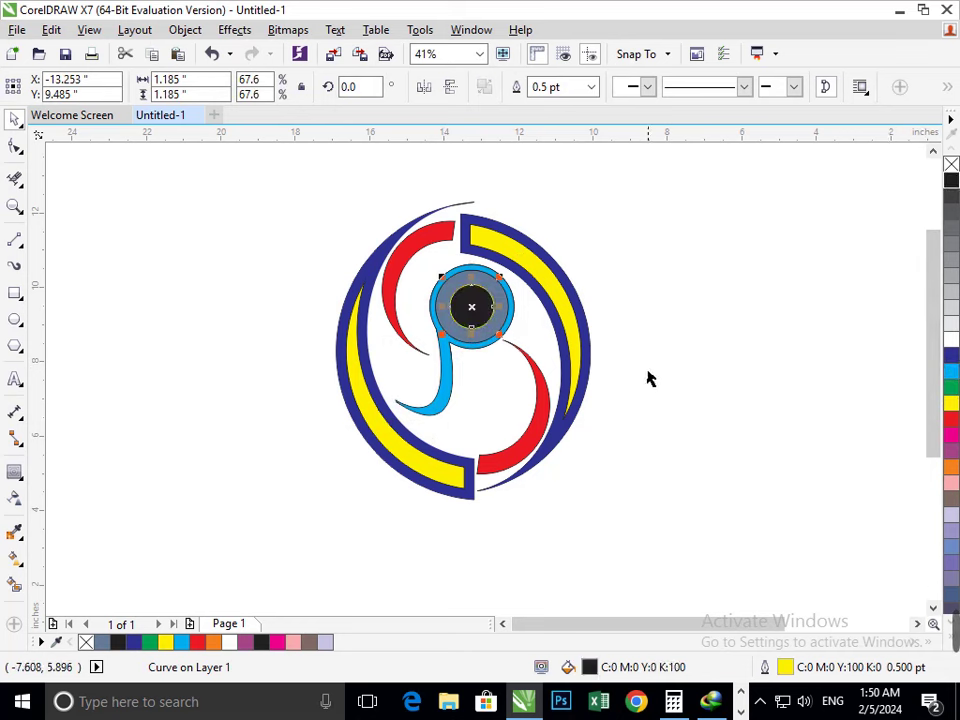
{"action": "key", "text": "Escape"}
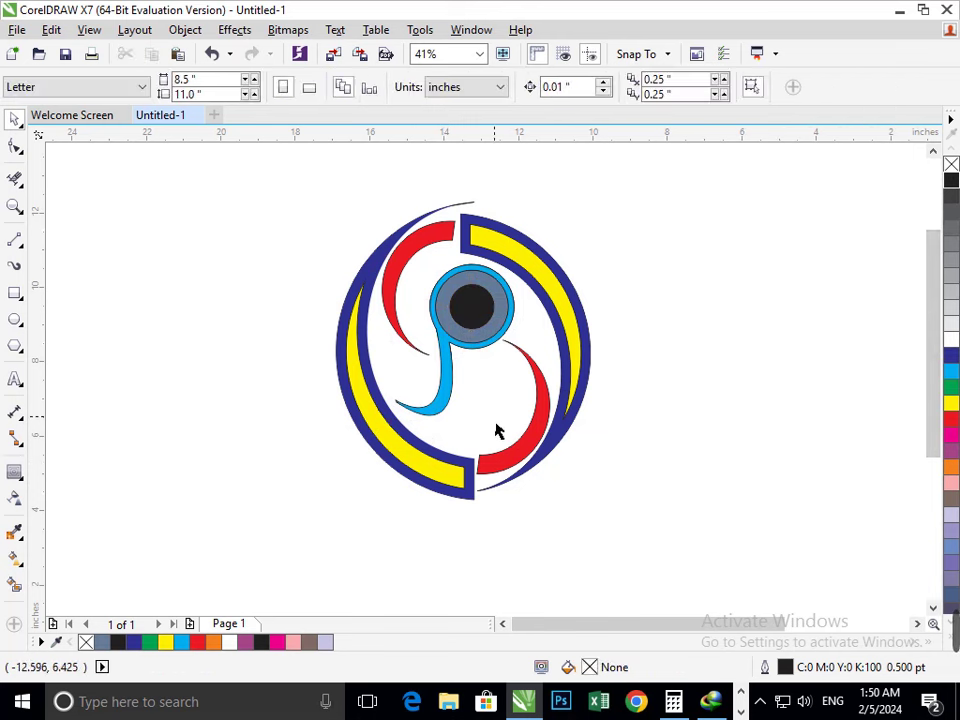
{"action": "left_click", "coordinate": [475, 346]}
{"action": "left_click", "coordinate": [951, 387]}
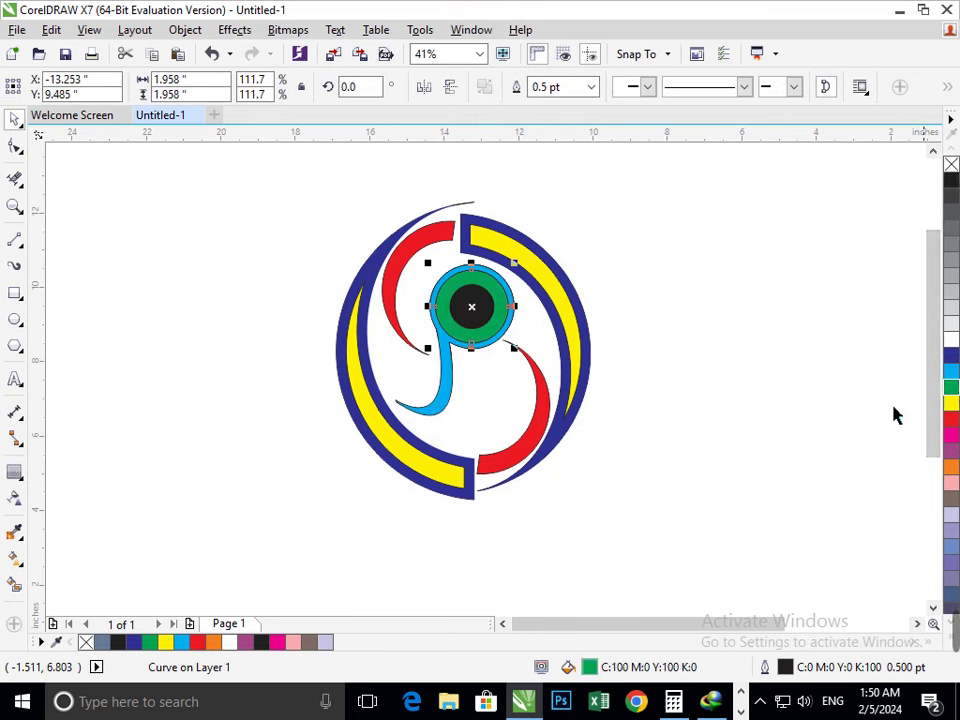
Fill the disc around the small black central disc with red, after trying cyan.
{"action": "left_click", "coordinate": [951, 371]}
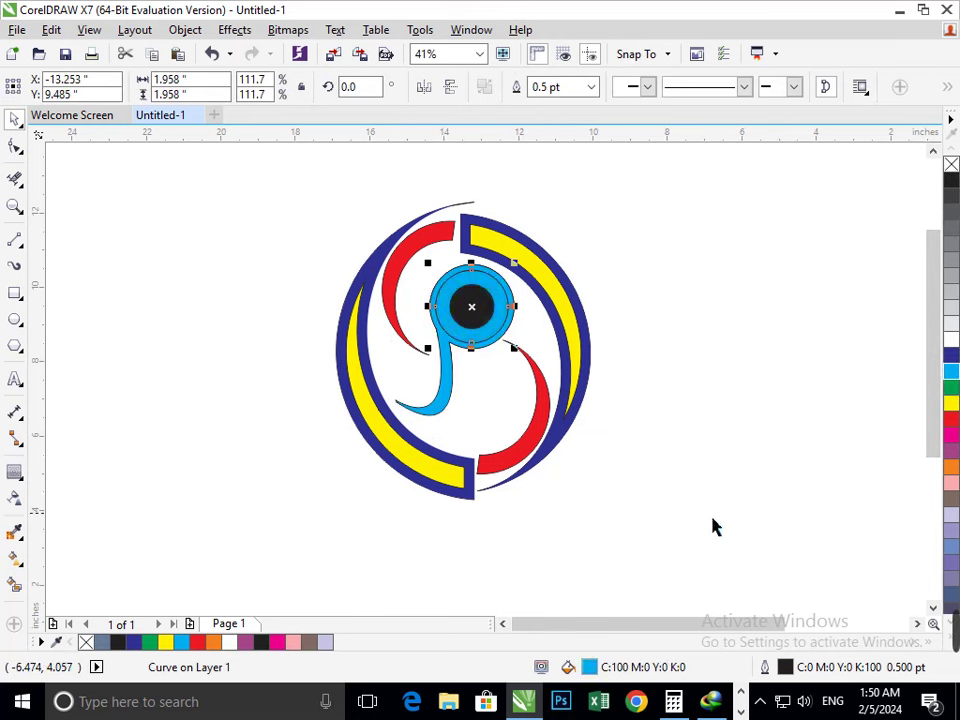
{"action": "left_click", "coordinate": [951, 437]}
{"action": "left_click", "coordinate": [951, 419]}
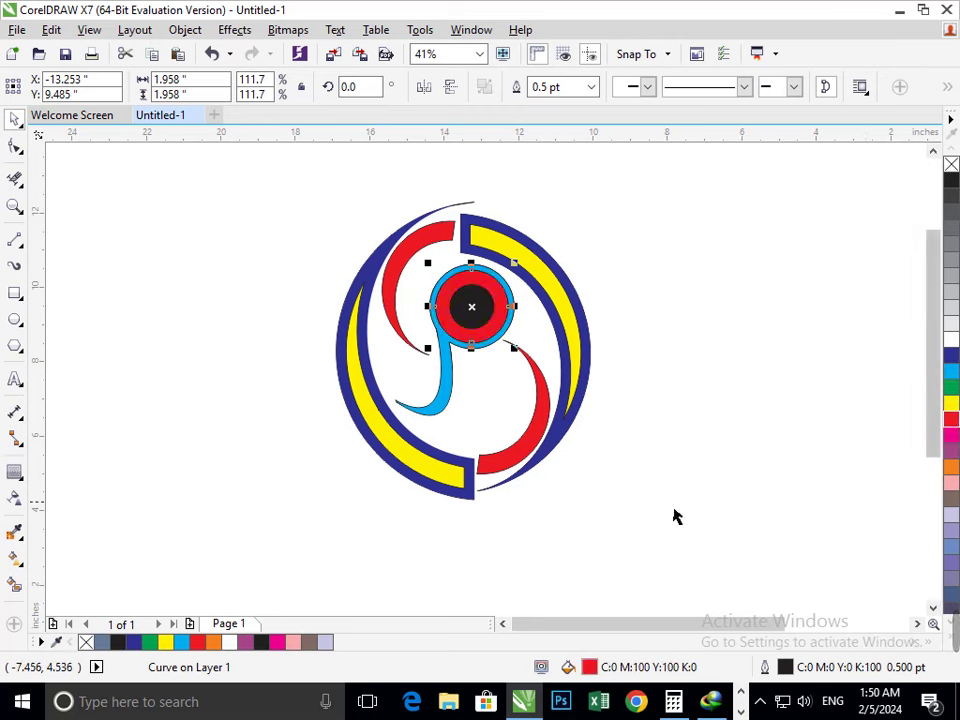
{"action": "left_click", "coordinate": [674, 516]}
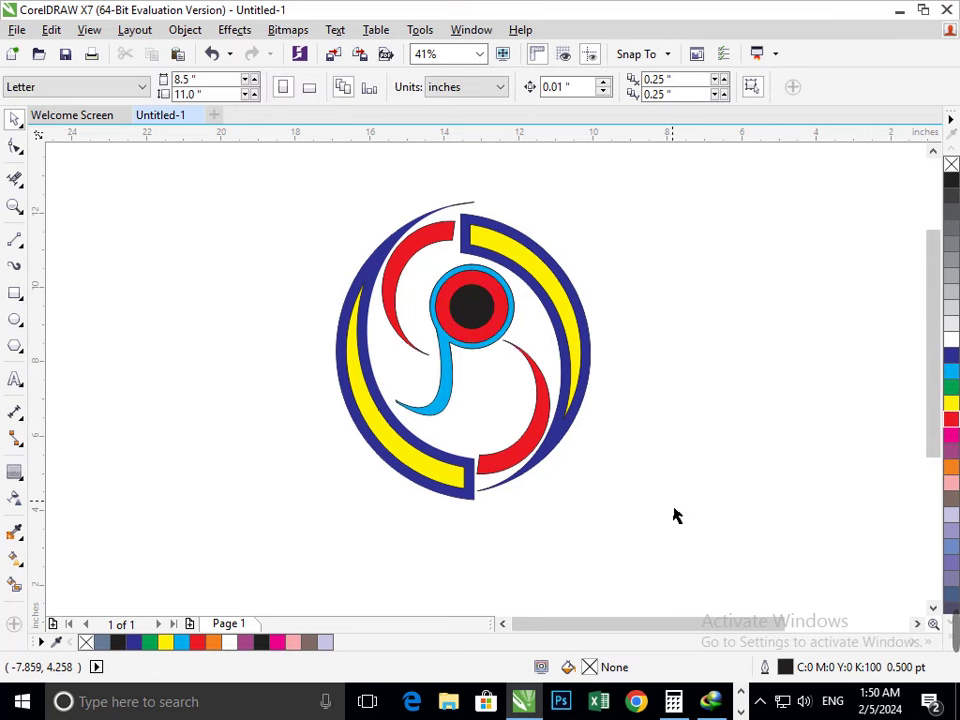
Fill both blue outer crescents of the logo with pale pink (C0 M40 Y20 K0).
{"action": "left_click", "coordinate": [472, 494]}
{"action": "left_click", "coordinate": [951, 486]}
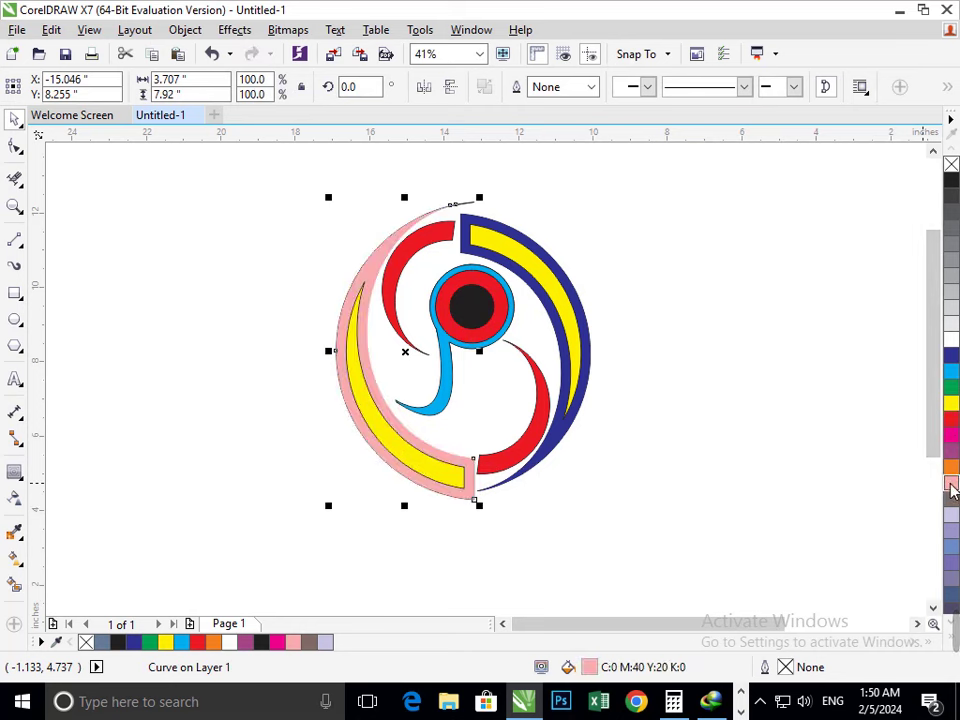
{"action": "left_click", "coordinate": [787, 544]}
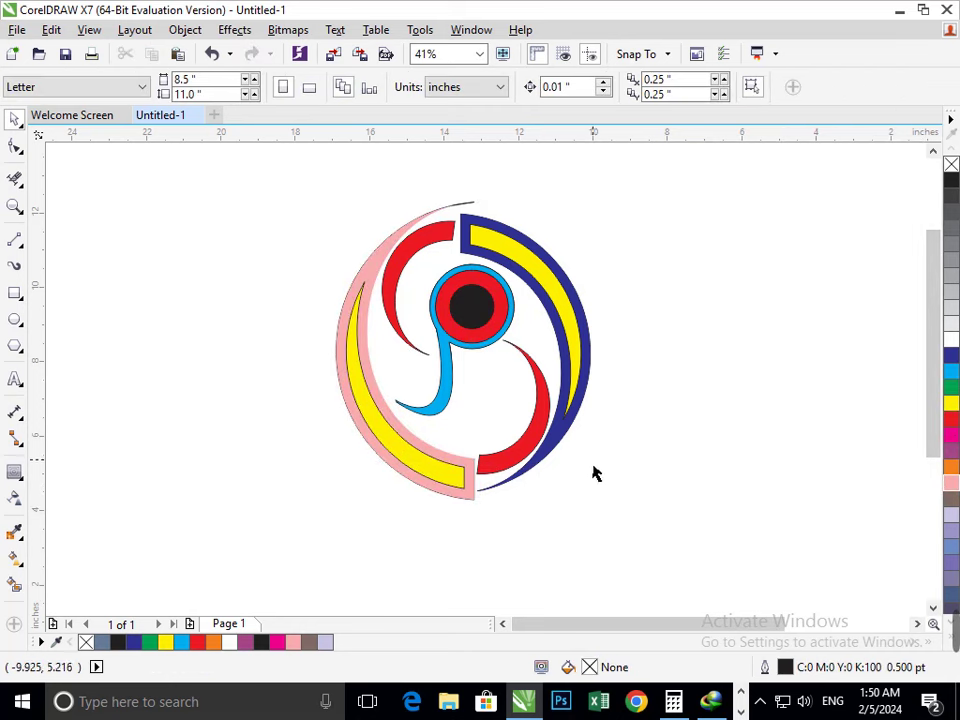
{"action": "left_click", "coordinate": [535, 476]}
{"action": "left_click", "coordinate": [951, 486]}
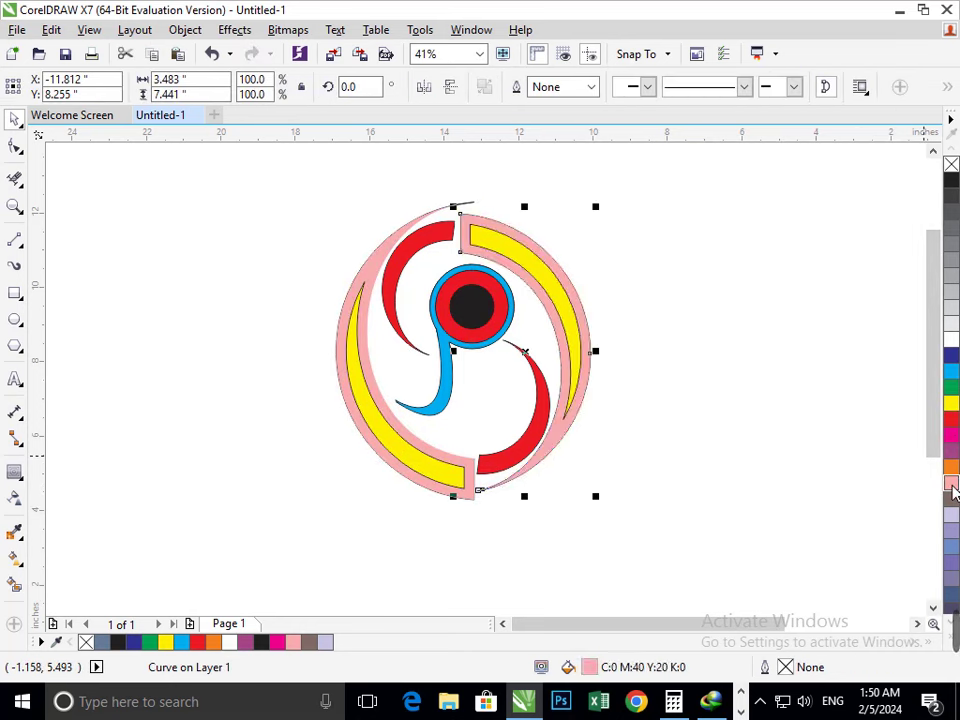
{"action": "left_click", "coordinate": [713, 525]}
Try filling the two yellow inner crescents with black.
{"action": "left_click", "coordinate": [566, 321]}
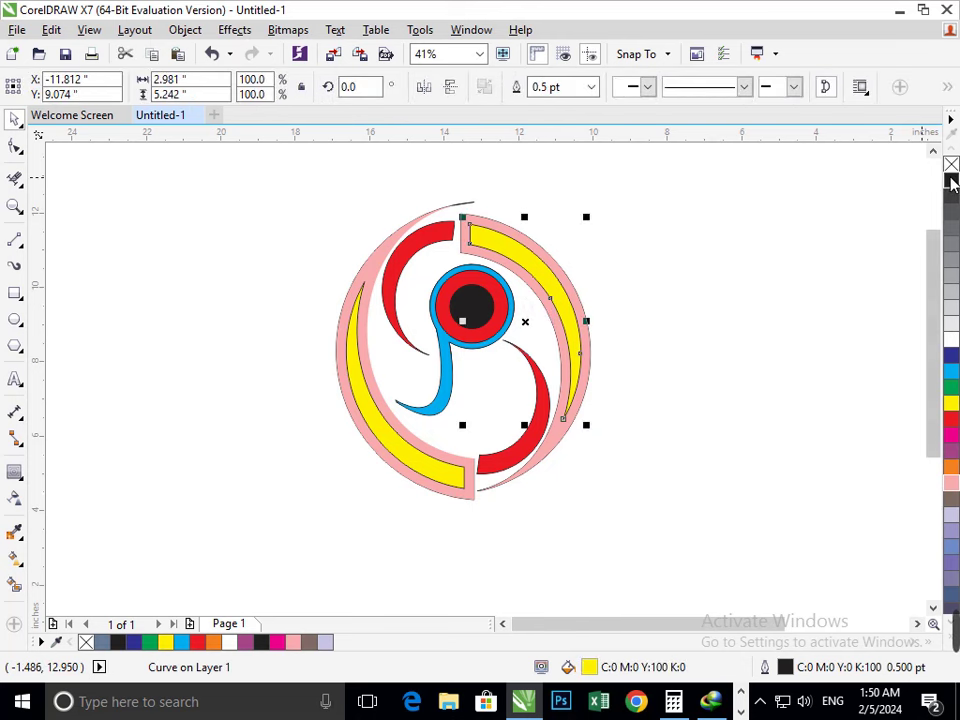
{"action": "left_click", "coordinate": [951, 183]}
{"action": "left_click", "coordinate": [458, 453]}
{"action": "left_click", "coordinate": [440, 485]}
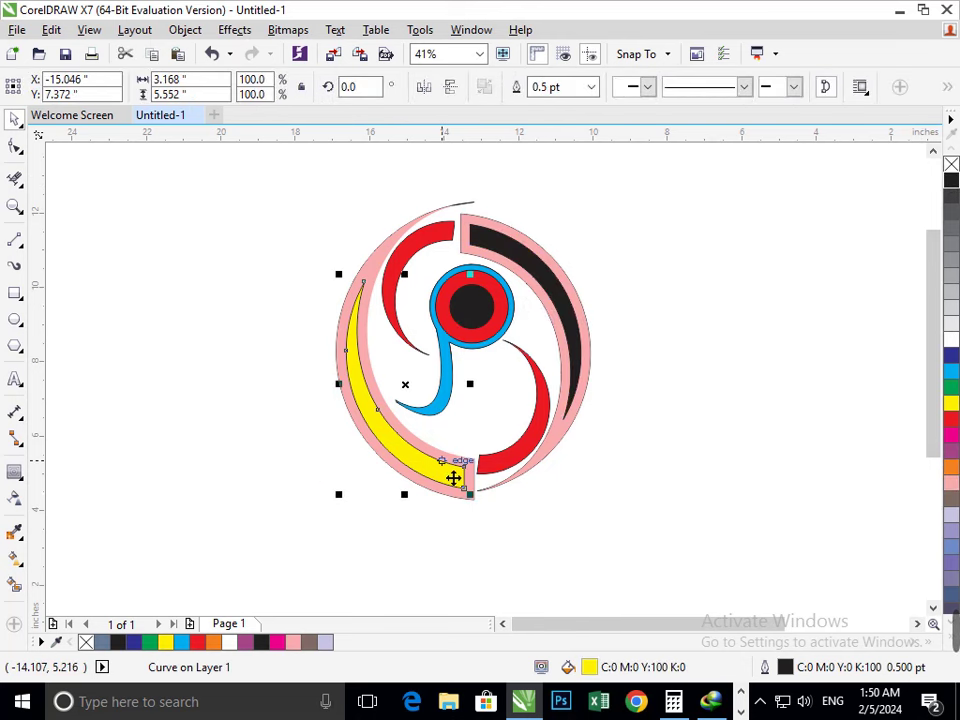
{"action": "left_click", "coordinate": [951, 183]}
{"action": "left_click", "coordinate": [683, 585]}
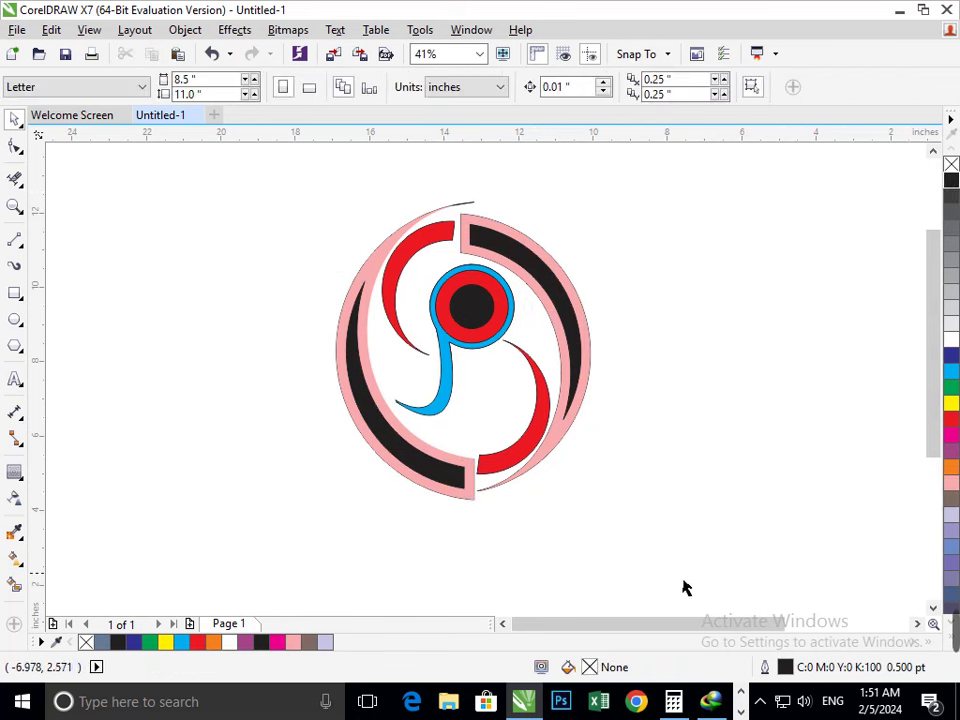
Undo the black fills on both inner crescents.
{"action": "key", "text": "ctrl+z"}
{"action": "key", "text": "ctrl+z"}
{"action": "left_click", "coordinate": [679, 573]}
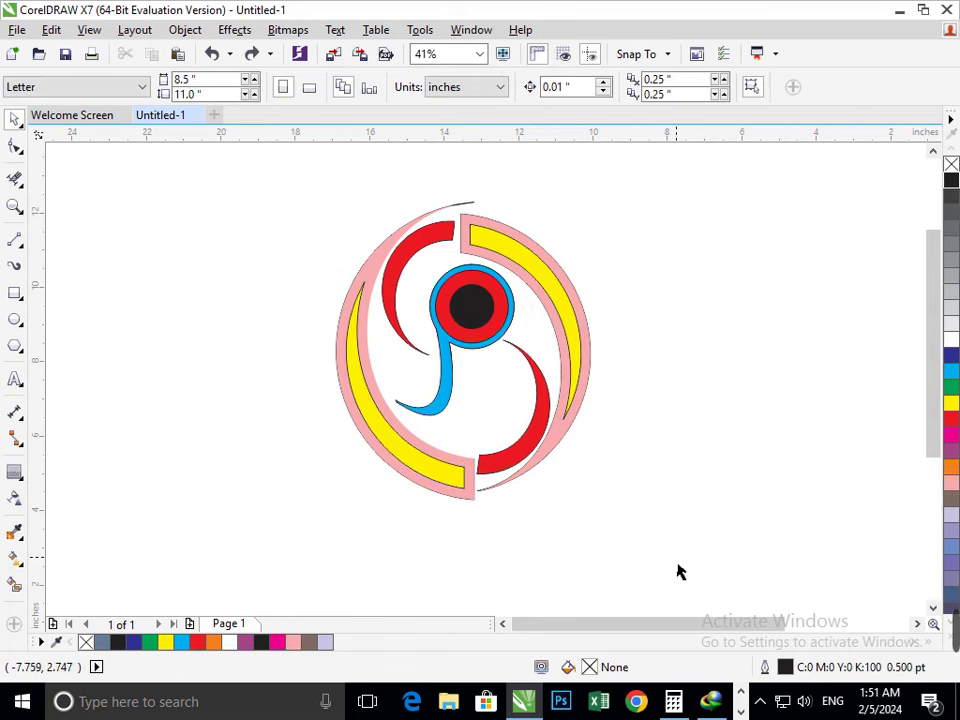
Group all the pieces of the circular logo into one object.
{"action": "key", "text": "F3"}
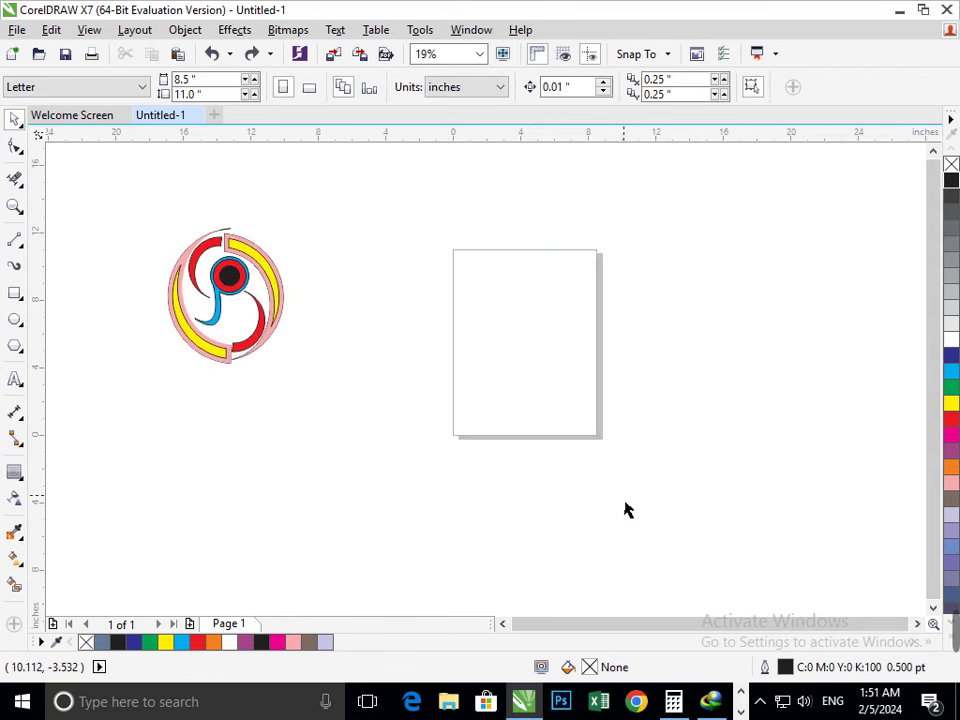
{"action": "scroll", "coordinate": [279, 197], "scroll_direction": "up", "scroll_amount": 2}
{"action": "left_click_drag", "start_coordinate": [279, 197], "coordinate": [634, 559]}
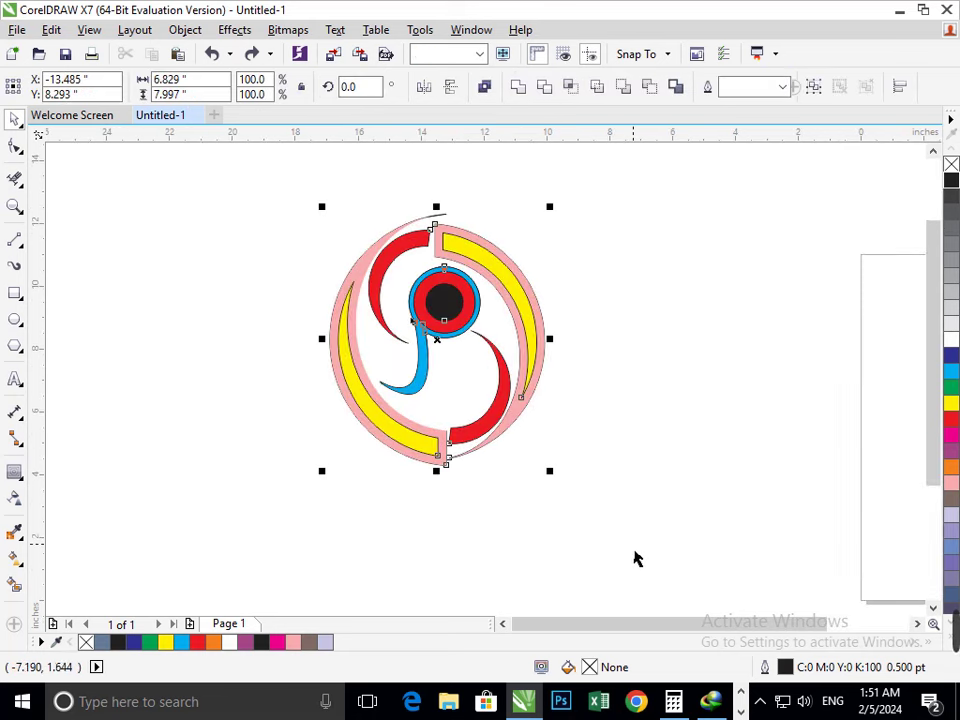
{"action": "key", "text": "ctrl+g"}
{"action": "left_click", "coordinate": [633, 556]}
Move the grouped logo farther out to the left of the page and up.
{"action": "key", "text": "F3"}
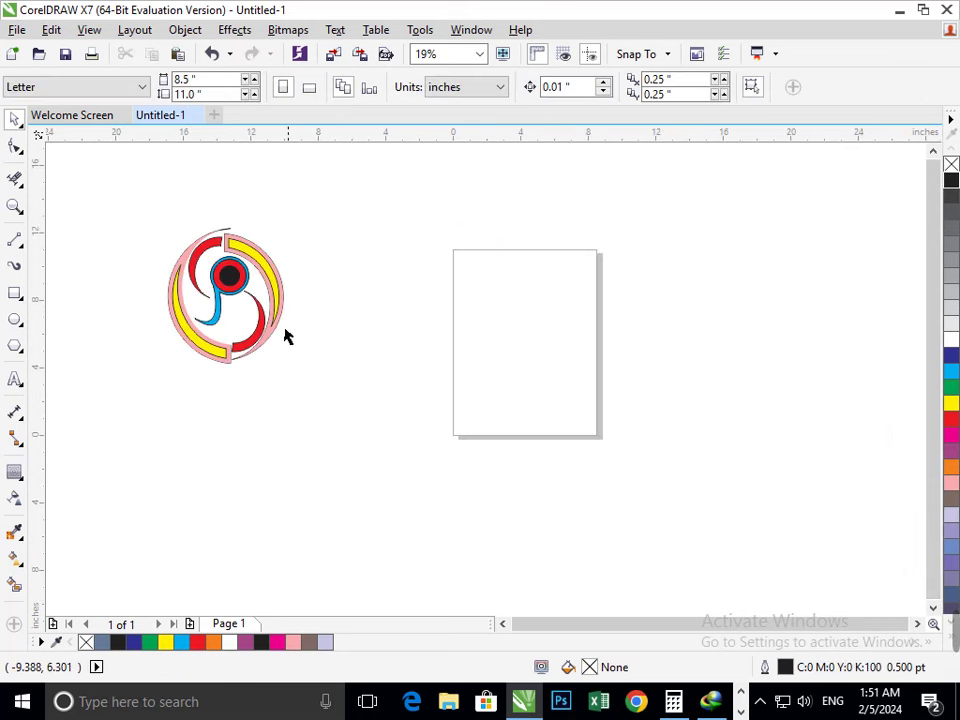
{"action": "left_click_drag", "start_coordinate": [273, 320], "coordinate": [193, 333]}
{"action": "key", "text": "F3"}
{"action": "left_click_drag", "start_coordinate": [251, 292], "coordinate": [391, 438]}
{"action": "mouse_move", "coordinate": [316, 369]}
{"action": "left_mouse_down"}
{"action": "mouse_move", "coordinate": [281, 364]}
{"action": "mouse_move", "coordinate": [156, 305]}
{"action": "mouse_move", "coordinate": [203, 336]}
{"action": "left_mouse_up"}
{"action": "left_click", "coordinate": [185, 378]}
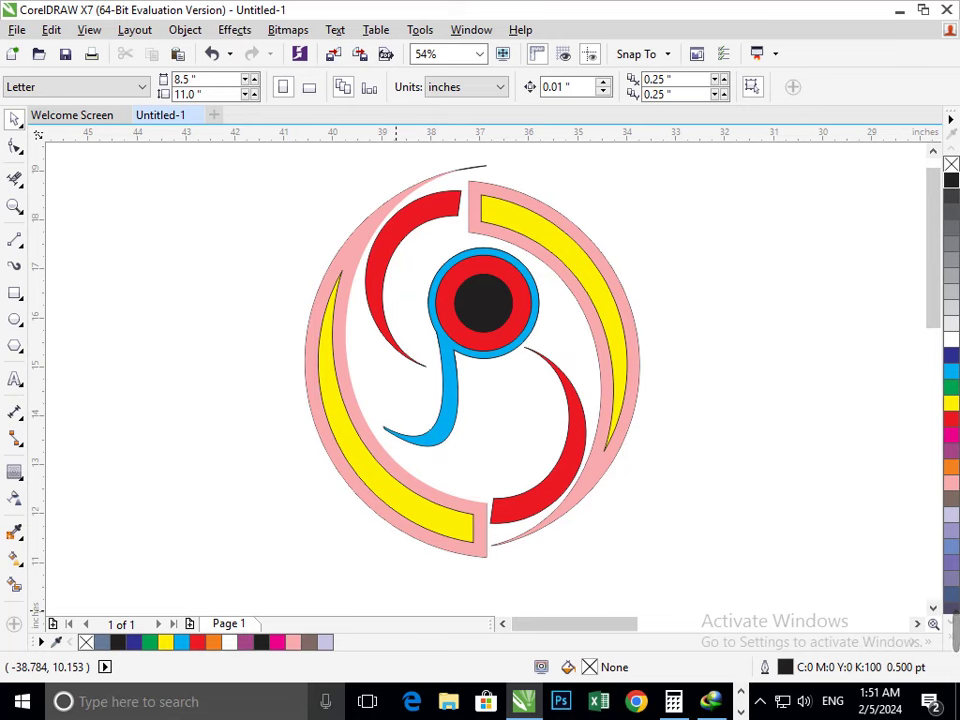
Shift the grouped logo to about X -36.70, Y 14.71 inches and enlarge it slightly.
{"action": "left_click_drag", "start_coordinate": [467, 529], "coordinate": [489, 549]}
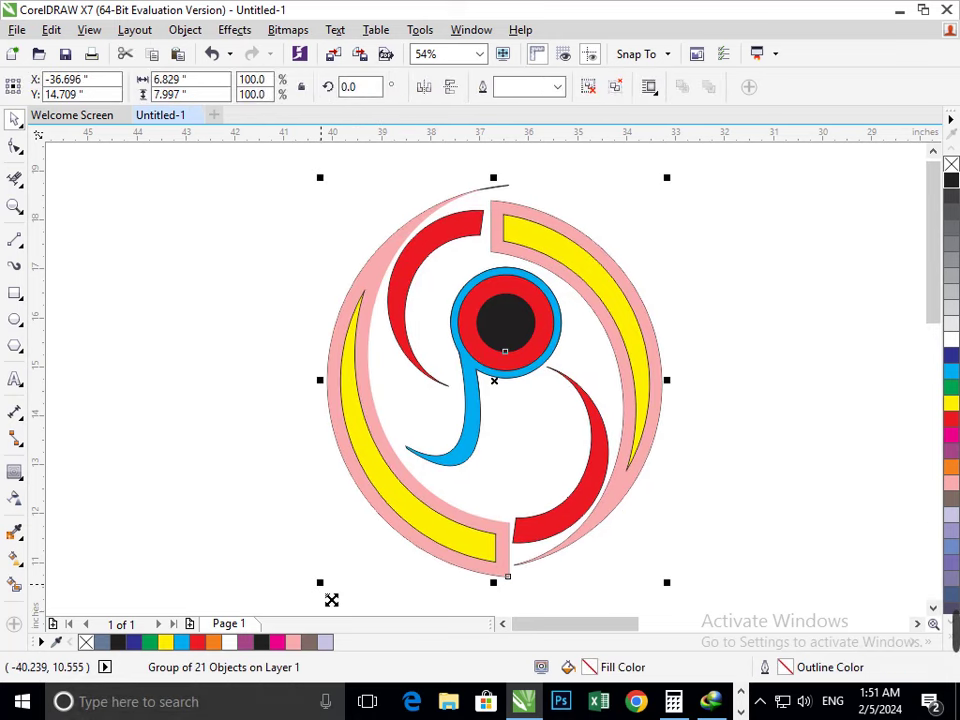
{"action": "left_click_drag", "start_coordinate": [331, 599], "coordinate": [319, 613]}
{"action": "left_click", "coordinate": [298, 572]}
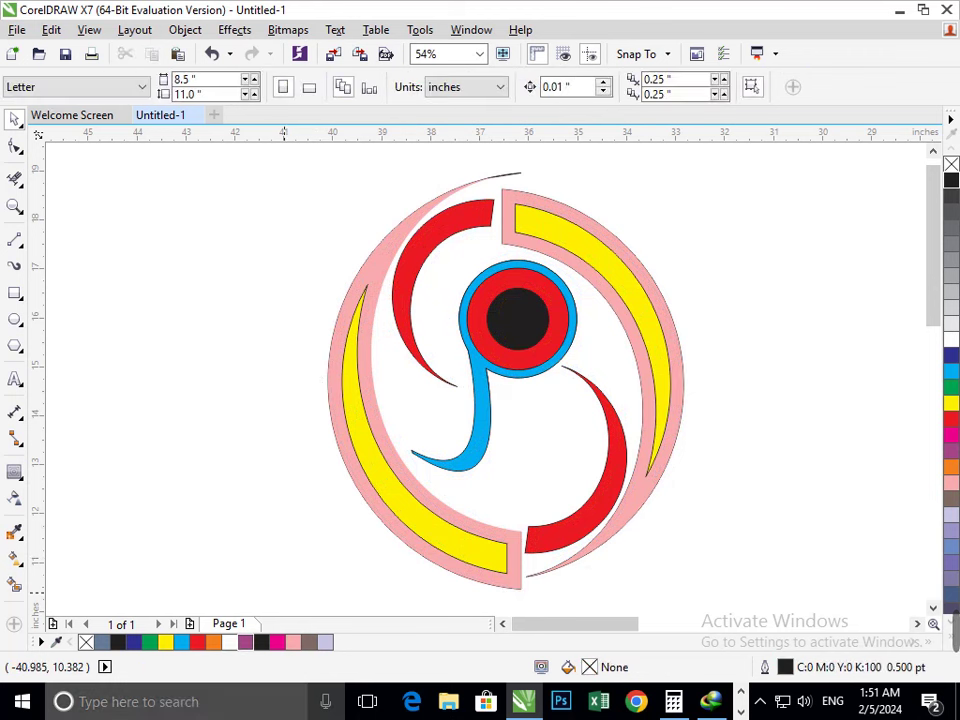